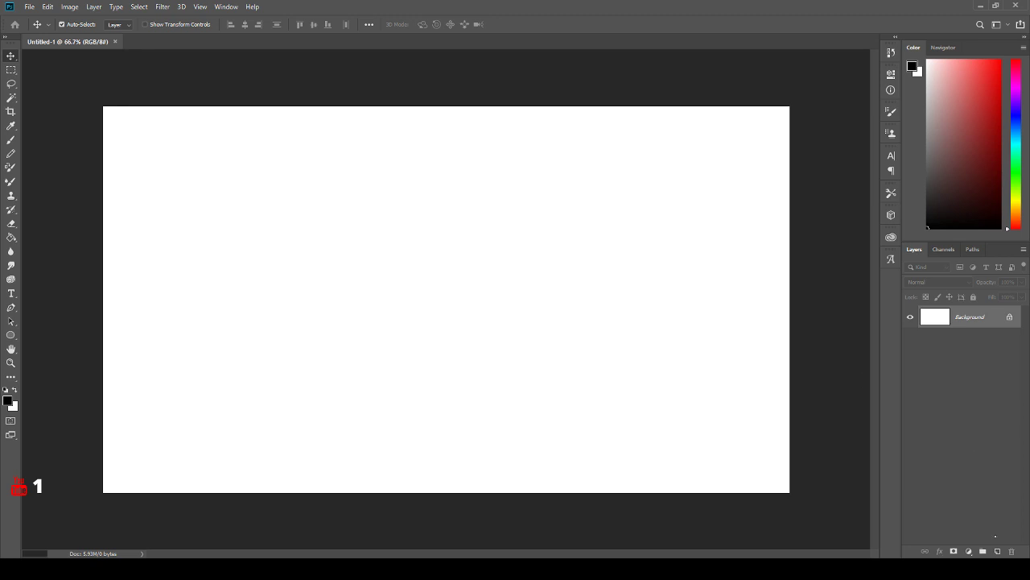
- Add a new layer above the Background and reduce the brush to a very small tip
click(998, 550)
key(b)
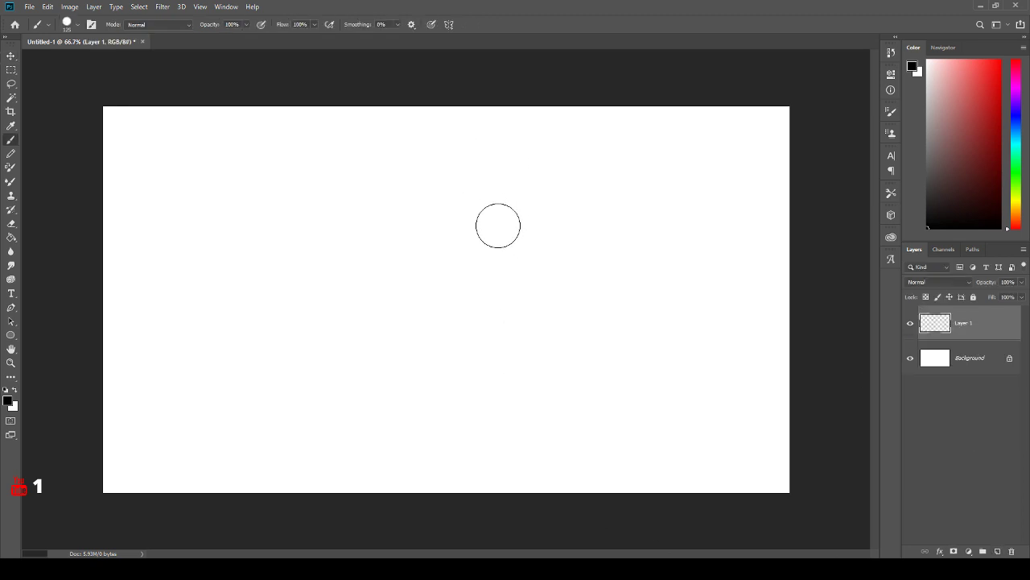
key([)
key([)
key([)
key([)
key([)
key([)
key([)
key(bracketleft)
key(bracketleft)
key(bracketleft)
key(bracketleft)
click(549, 282)
- Pick a neutral mid-grey foreground colour and fill the new layer with it
mouse_move(952, 176)
mouse_down()
mouse_move(905, 157)
mouse_move(891, 117)
mouse_up()
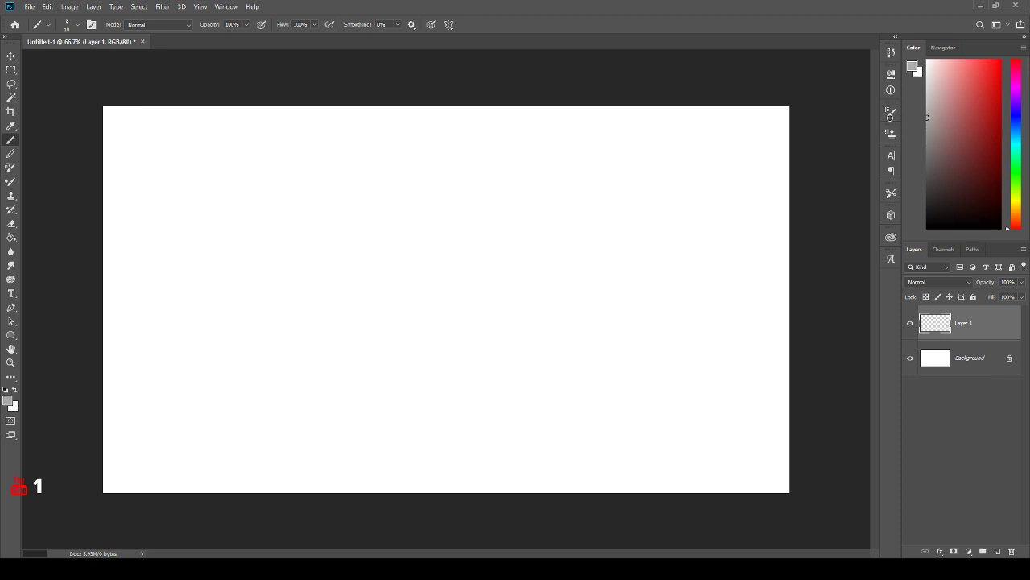
key(g)
click(494, 403)
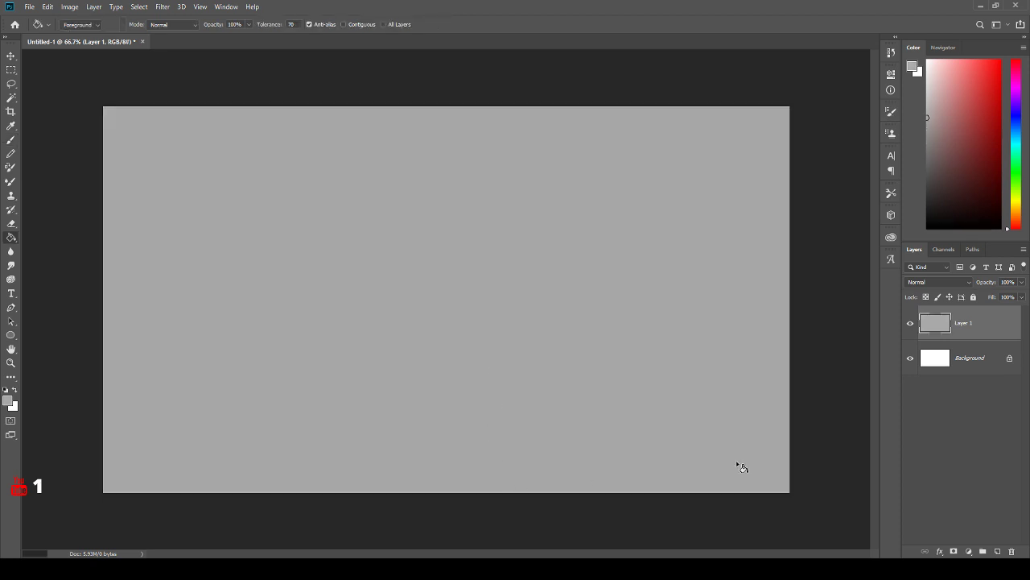
- Add another empty layer above the grey fill and reset the brush colour to default black
click(997, 551)
key(z)
drag(524, 324, 533, 322)
key(g)
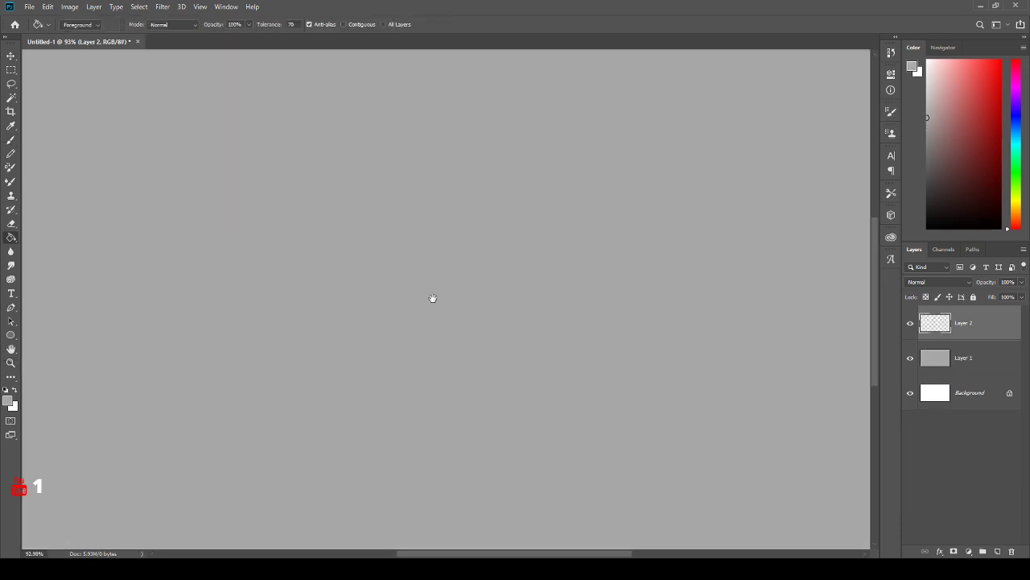
drag(430, 297, 644, 367)
key(b)
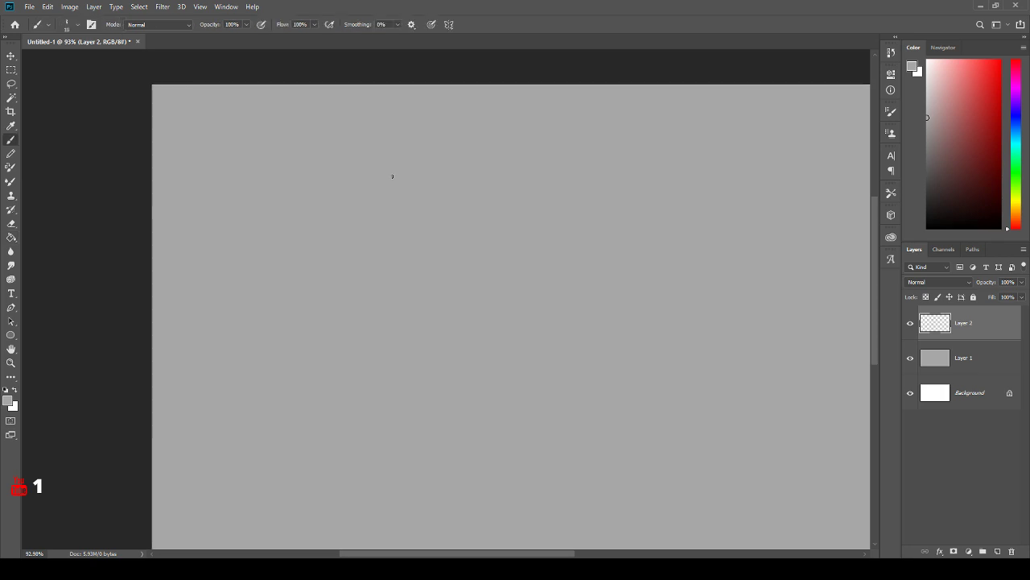
key(z)
drag(435, 245, 459, 247)
key(b)
mouse_move(467, 248)
mouse_down()
mouse_move(469, 297)
mouse_move(434, 230)
mouse_up()
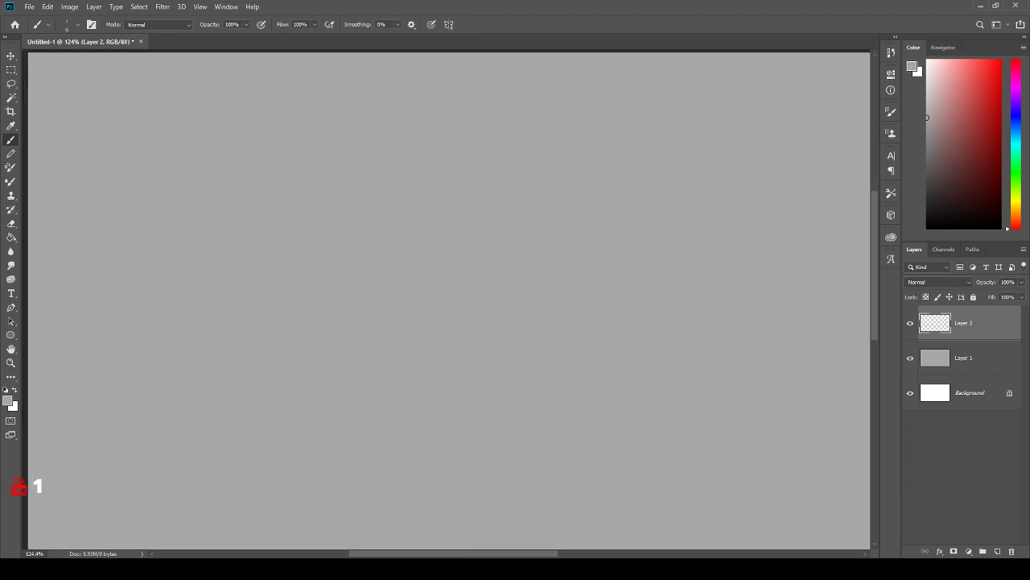
drag(93, 77, 87, 85)
key(d)
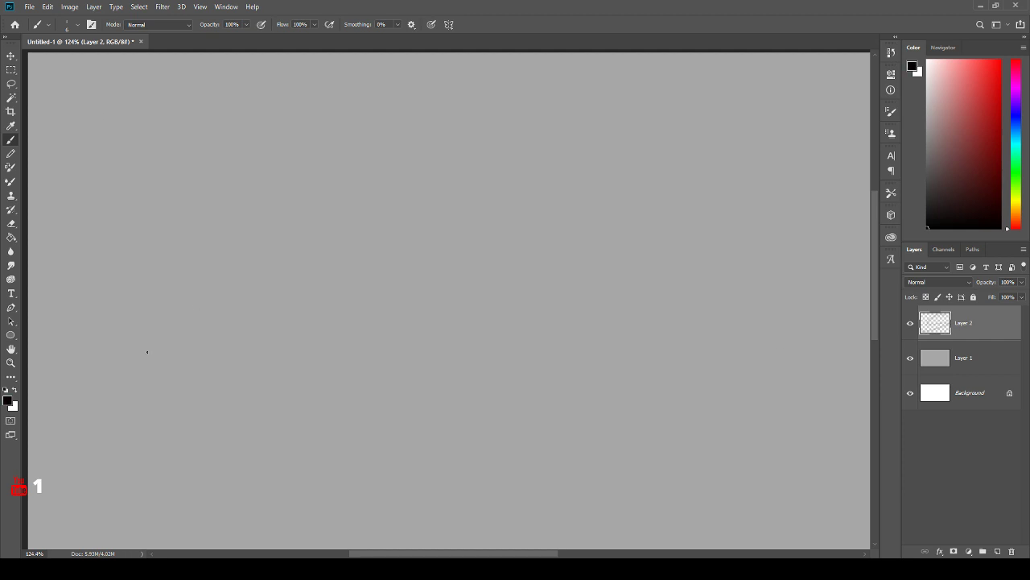
- Handwrite the heading "Shape study" in the canvas's upper-left corner and underline it
mouse_move(83, 78)
mouse_down()
mouse_move(64, 100)
mouse_move(102, 87)
mouse_move(105, 100)
mouse_move(120, 99)
mouse_up()
mouse_move(122, 88)
mouse_down()
mouse_move(122, 121)
mouse_move(122, 100)
mouse_move(186, 96)
mouse_up()
drag(191, 56, 192, 97)
drag(193, 85, 226, 96)
drag(228, 58, 236, 95)
drag(242, 79, 239, 111)
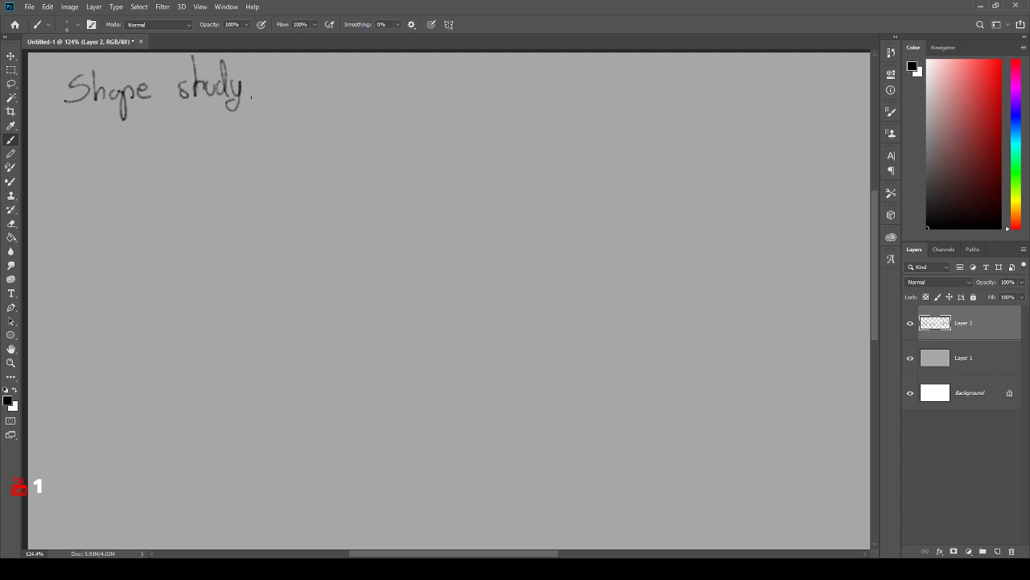
drag(65, 116, 218, 102)
click(247, 102)
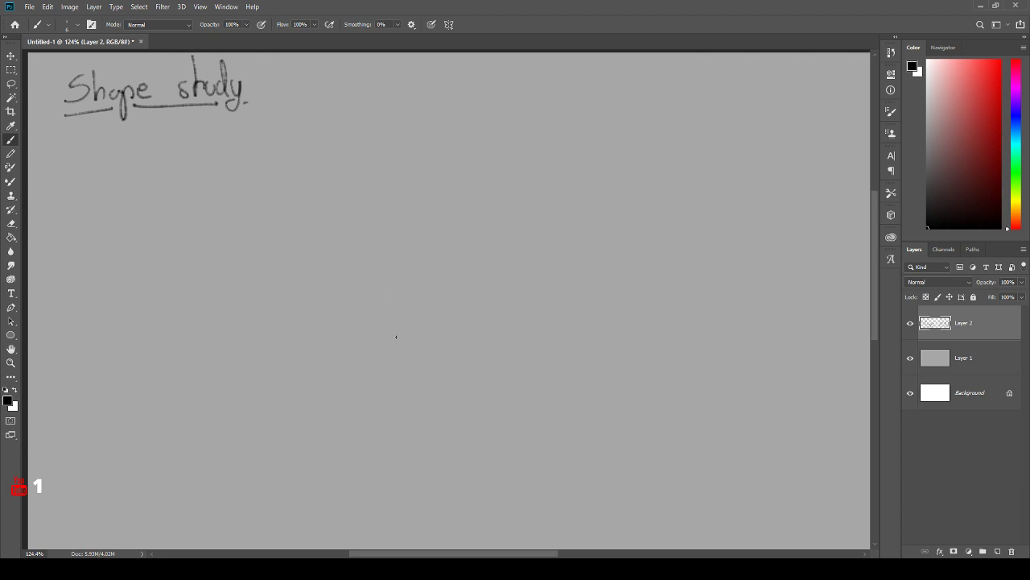
- Switch to a textured brush and block in the rounded black body of a first figure below the heading
drag(398, 319, 394, 326)
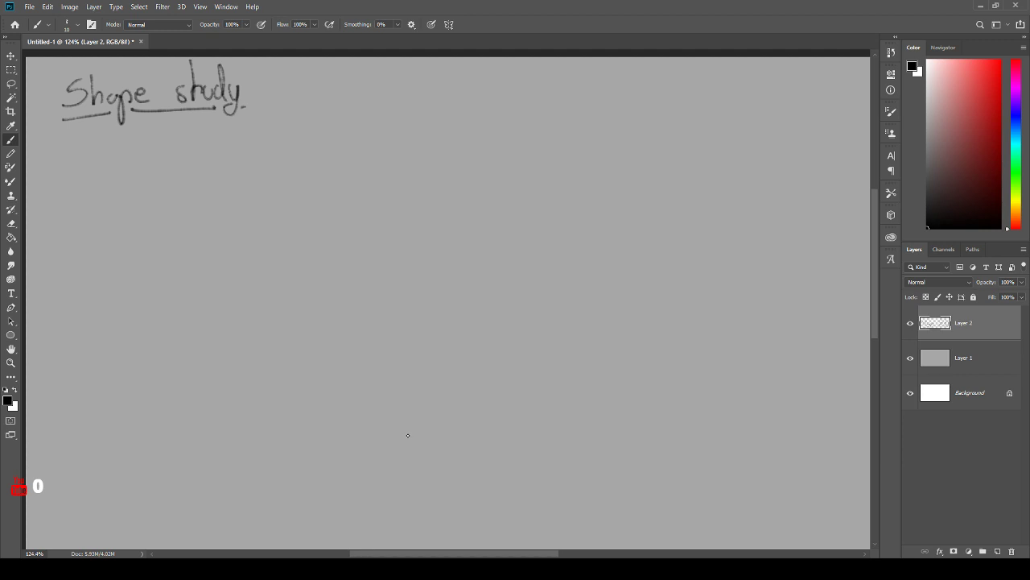
key(.)
click(493, 336)
key(ctrl+z)
key(bracketleft)
key(bracketleft)
key(bracketleft)
drag(287, 145, 206, 208)
drag(262, 166, 216, 208)
mouse_move(225, 204)
mouse_down()
mouse_move(284, 194)
mouse_move(235, 191)
mouse_move(274, 196)
mouse_move(252, 247)
mouse_move(281, 243)
mouse_move(234, 276)
mouse_move(271, 276)
mouse_move(283, 237)
mouse_up()
key(bracketright)
key(bracketright)
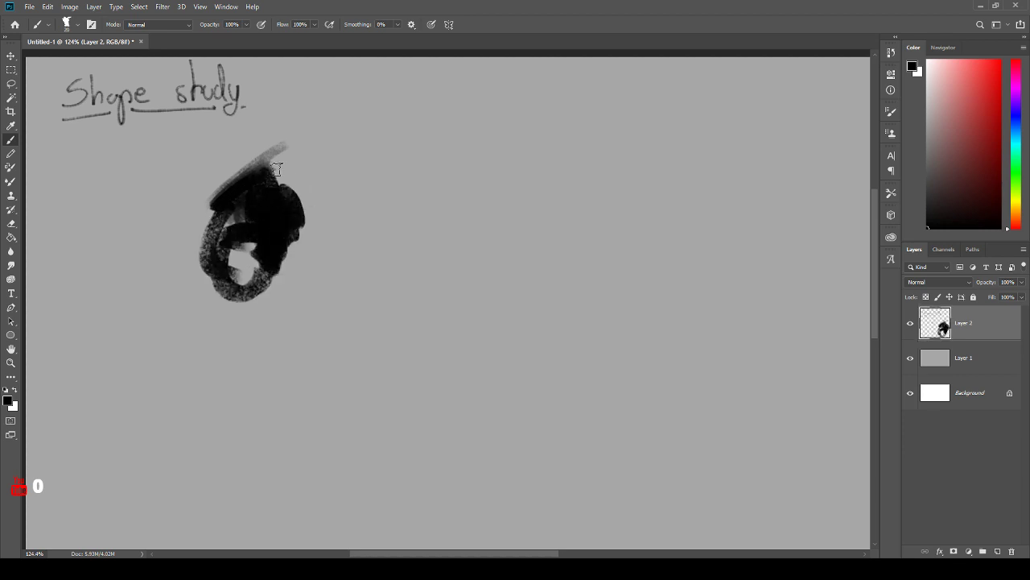
- With a smaller brush, add the first figure's head, bent arm and two short legs, and fill gaps in the body
key(bracketleft)
key(bracketleft)
key(bracketleft)
mouse_move(253, 169)
mouse_down()
mouse_move(275, 158)
mouse_move(265, 188)
mouse_move(209, 207)
mouse_move(292, 191)
mouse_move(237, 222)
mouse_move(294, 249)
mouse_move(247, 241)
mouse_move(284, 256)
mouse_move(292, 234)
mouse_move(289, 263)
mouse_move(292, 213)
mouse_move(304, 263)
mouse_move(297, 286)
mouse_move(283, 288)
mouse_move(233, 251)
mouse_move(300, 276)
mouse_move(246, 256)
mouse_move(232, 274)
mouse_move(258, 288)
mouse_move(257, 273)
mouse_move(223, 284)
mouse_move(237, 310)
mouse_move(219, 308)
mouse_move(217, 333)
mouse_up()
mouse_move(283, 288)
mouse_down()
mouse_move(282, 303)
mouse_move(299, 304)
mouse_move(290, 312)
mouse_move(299, 337)
mouse_up()
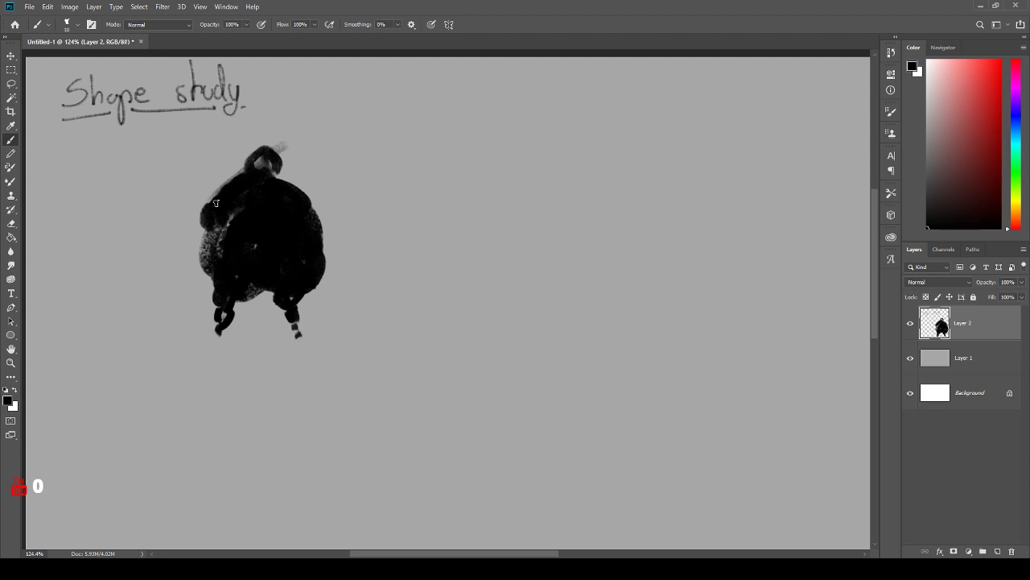
mouse_move(217, 203)
mouse_down()
mouse_move(203, 228)
mouse_move(228, 195)
mouse_move(205, 232)
mouse_move(245, 220)
mouse_up()
mouse_move(276, 187)
mouse_down()
mouse_move(309, 207)
mouse_move(301, 217)
mouse_move(319, 273)
mouse_up()
mouse_move(226, 239)
mouse_down()
mouse_move(224, 266)
mouse_move(211, 272)
mouse_move(206, 257)
mouse_move(219, 283)
mouse_move(219, 330)
mouse_move(235, 299)
mouse_move(272, 284)
mouse_move(296, 334)
mouse_move(297, 293)
mouse_move(297, 344)
mouse_up()
drag(221, 329, 217, 347)
mouse_move(261, 169)
mouse_down()
mouse_move(285, 190)
mouse_move(243, 174)
mouse_move(230, 180)
mouse_move(231, 203)
mouse_move(240, 181)
mouse_move(219, 235)
mouse_up()
- Erase the faint stray marks beside the first figure's head and along its right edge
key(e)
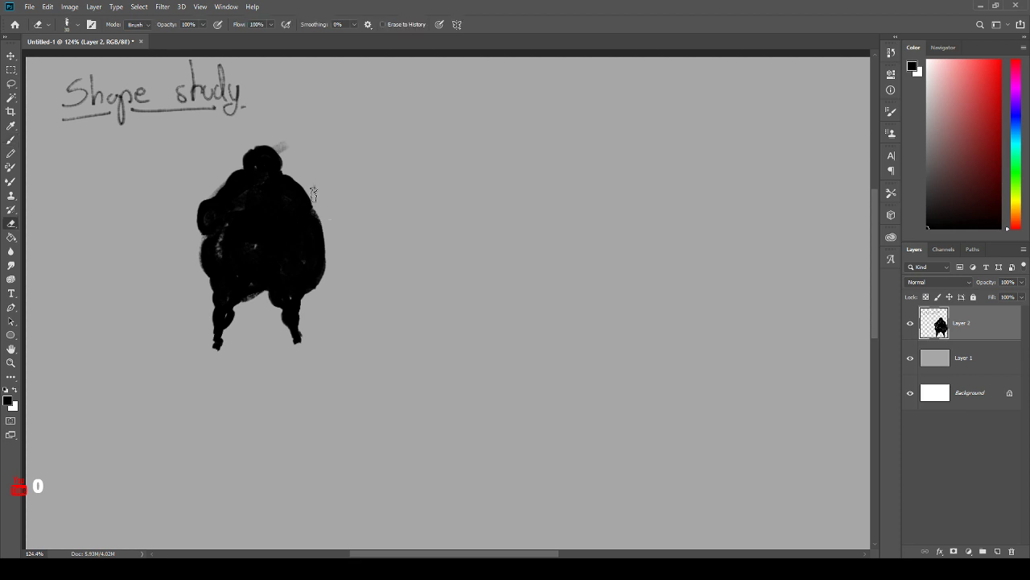
drag(290, 143, 289, 151)
mouse_move(315, 212)
mouse_down()
mouse_move(330, 248)
mouse_move(317, 214)
mouse_up()
key(])
- Lasso the first silhouette, cut it onto its own layer and move it to the canvas's left edge below the heading
key(l)
mouse_move(287, 121)
mouse_down()
mouse_move(290, 414)
mouse_move(310, 123)
mouse_up()
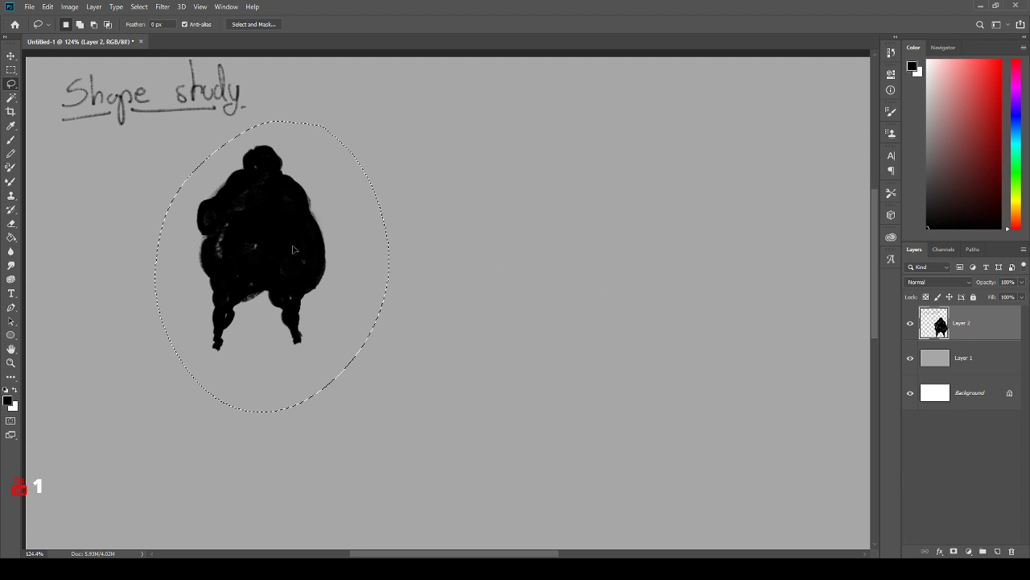
drag(366, 255, 232, 276)
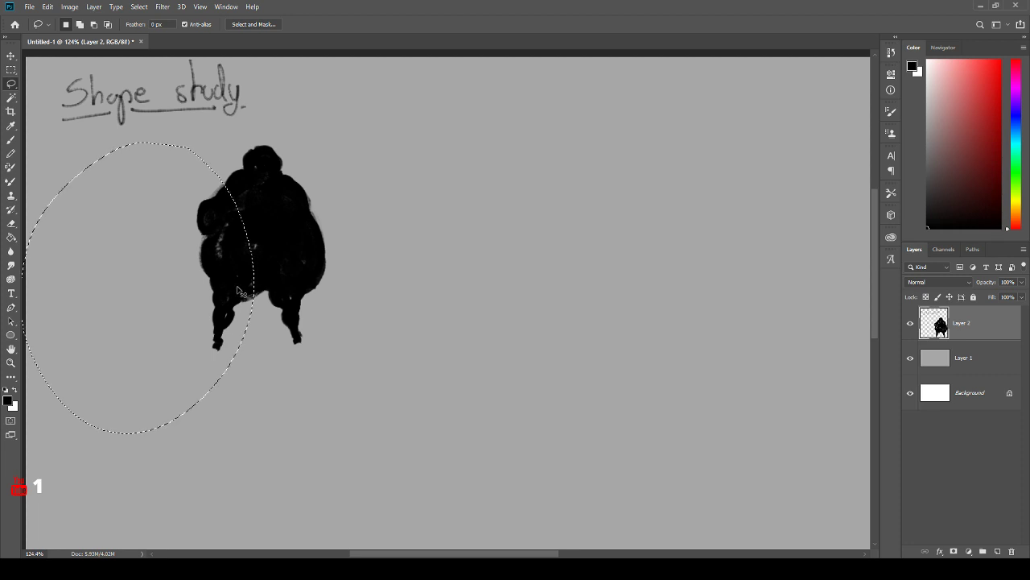
mouse_move(236, 287)
mouse_down()
mouse_move(292, 265)
mouse_move(343, 271)
mouse_up()
key(ctrl+z)
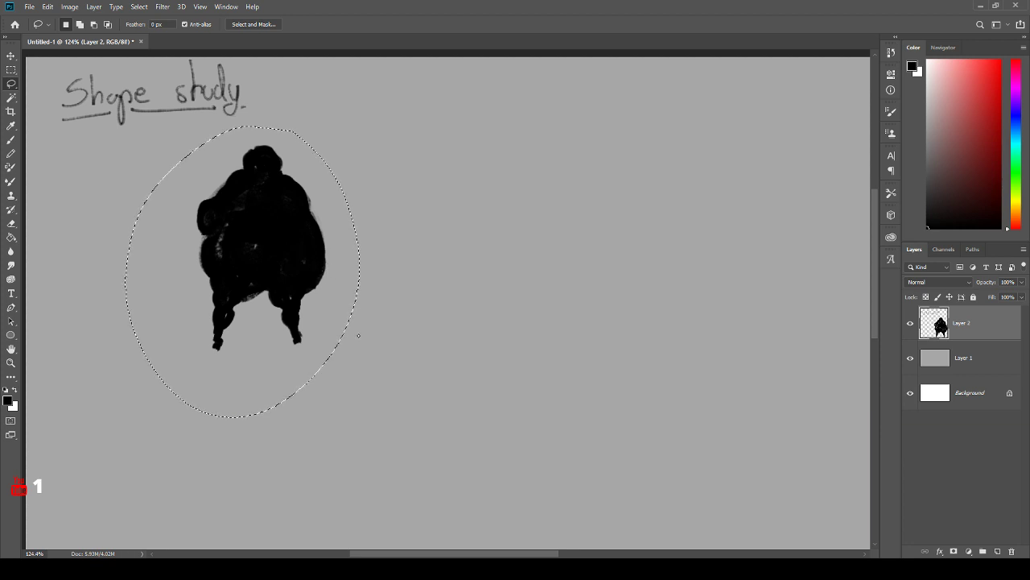
key(ctrl+shift+j)
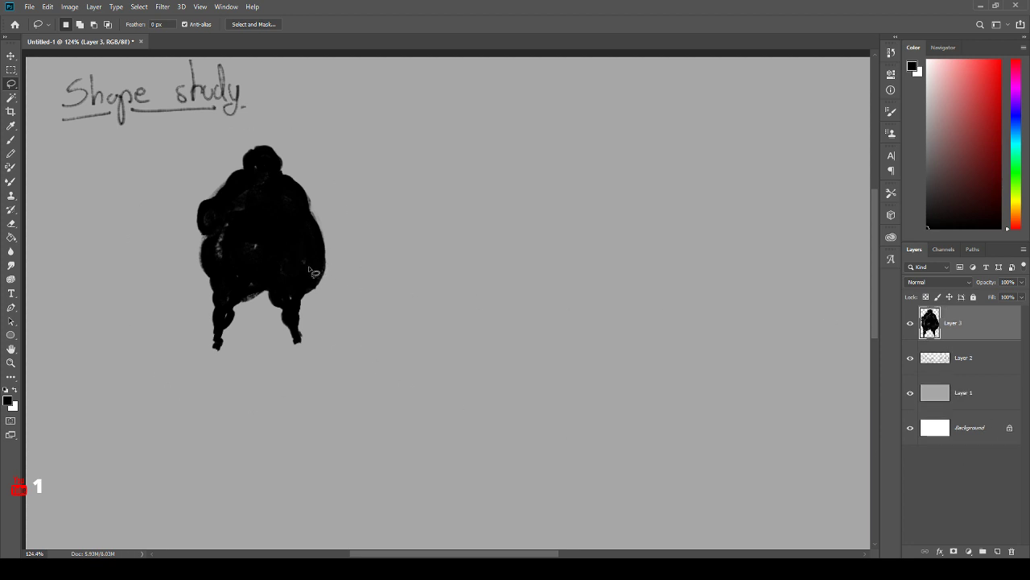
drag(318, 269, 153, 286)
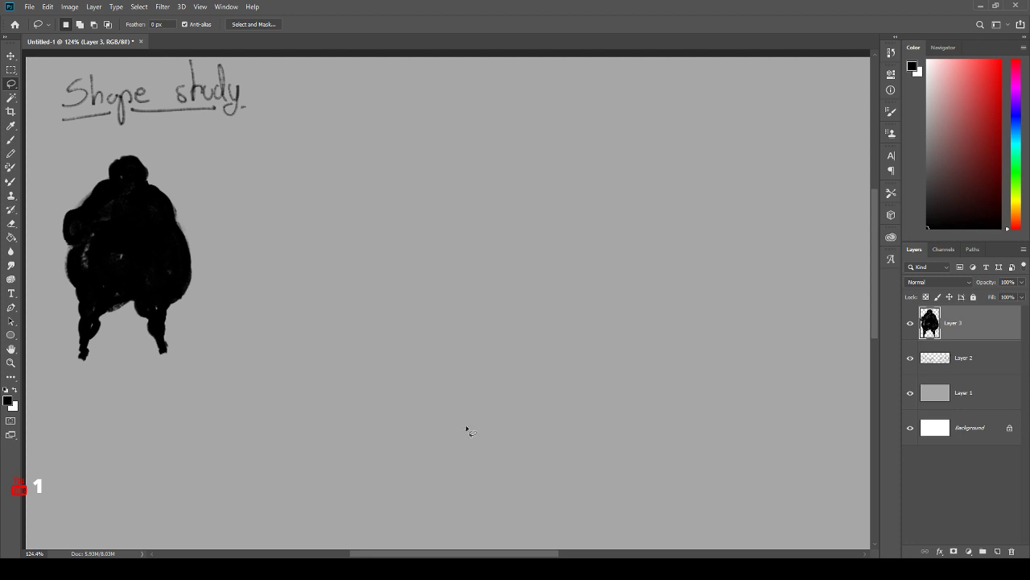
- Add a new layer and block in the head, shoulders and left arm of a second figure right of the first
click(997, 552)
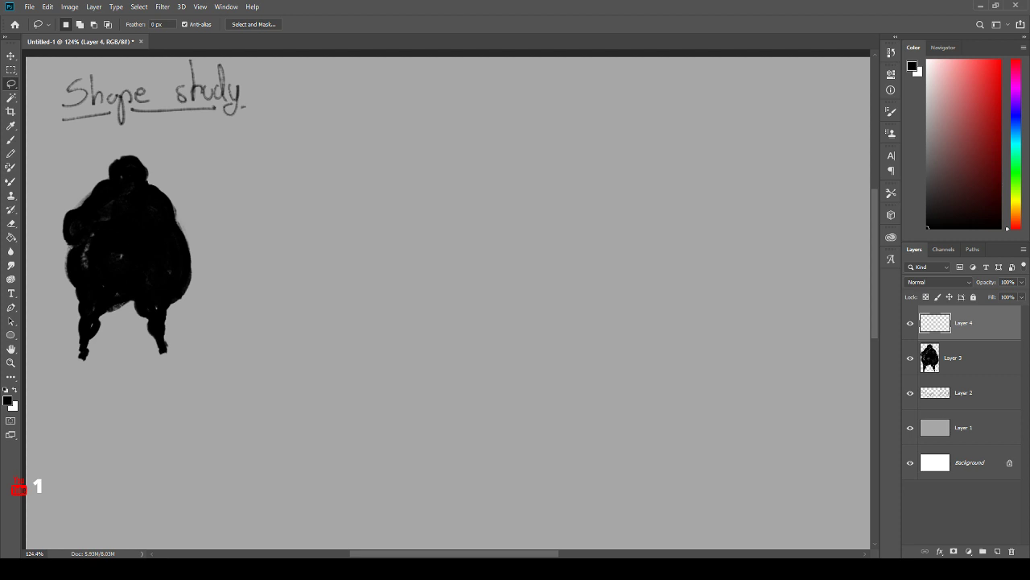
key(b)
mouse_move(369, 163)
mouse_down()
mouse_move(333, 195)
mouse_move(372, 166)
mouse_move(351, 187)
mouse_move(372, 193)
mouse_move(354, 203)
mouse_move(388, 231)
mouse_up()
key(bracketleft)
key(bracketleft)
key(bracketright)
key(bracketright)
drag(392, 182, 395, 230)
mouse_move(389, 217)
mouse_down()
mouse_move(346, 229)
mouse_move(344, 264)
mouse_up()
drag(356, 241, 317, 259)
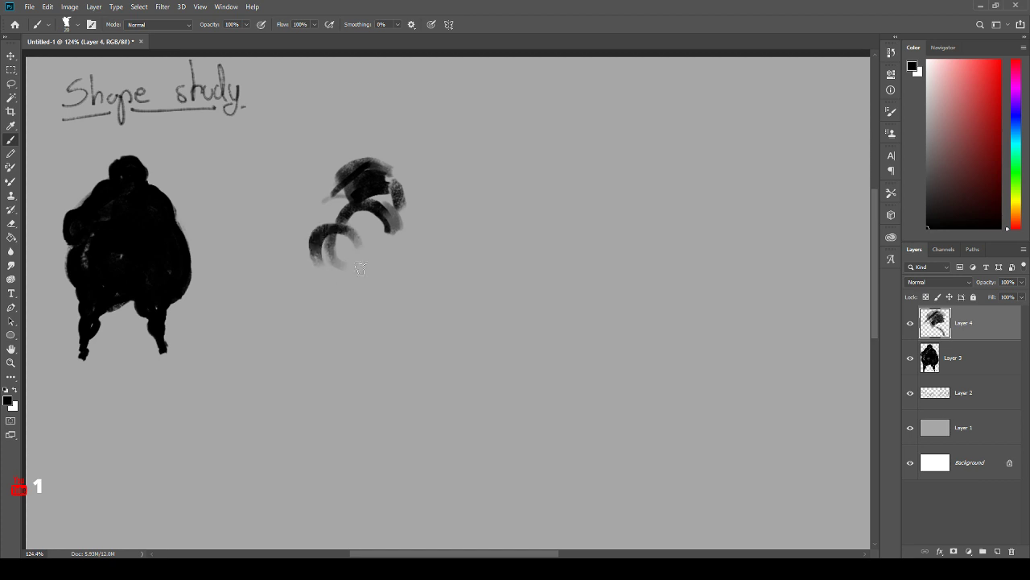
- Paint the second figure's heavy torso, outstretched arms and legs, and refine the round head
drag(363, 221, 354, 300)
mouse_move(381, 201)
mouse_down()
mouse_move(402, 279)
mouse_move(347, 278)
mouse_move(337, 253)
mouse_move(375, 326)
mouse_move(408, 241)
mouse_move(365, 165)
mouse_move(410, 207)
mouse_move(408, 229)
mouse_move(327, 199)
mouse_move(322, 228)
mouse_move(289, 231)
mouse_move(330, 243)
mouse_move(438, 235)
mouse_move(396, 208)
mouse_move(417, 229)
mouse_move(359, 289)
mouse_move(331, 231)
mouse_move(345, 273)
mouse_move(396, 256)
mouse_move(364, 226)
mouse_move(382, 234)
mouse_move(391, 285)
mouse_move(349, 194)
mouse_move(360, 221)
mouse_move(357, 272)
mouse_move(378, 281)
mouse_move(351, 303)
mouse_move(370, 308)
mouse_move(349, 303)
mouse_move(367, 325)
mouse_move(396, 284)
mouse_move(405, 303)
mouse_move(413, 297)
mouse_move(409, 331)
mouse_move(383, 338)
mouse_up()
mouse_move(344, 283)
mouse_down()
mouse_move(344, 319)
mouse_move(385, 330)
mouse_up()
mouse_move(394, 293)
mouse_down()
mouse_move(375, 287)
mouse_move(409, 231)
mouse_move(409, 204)
mouse_move(451, 266)
mouse_up()
drag(319, 201, 308, 228)
drag(286, 246, 279, 254)
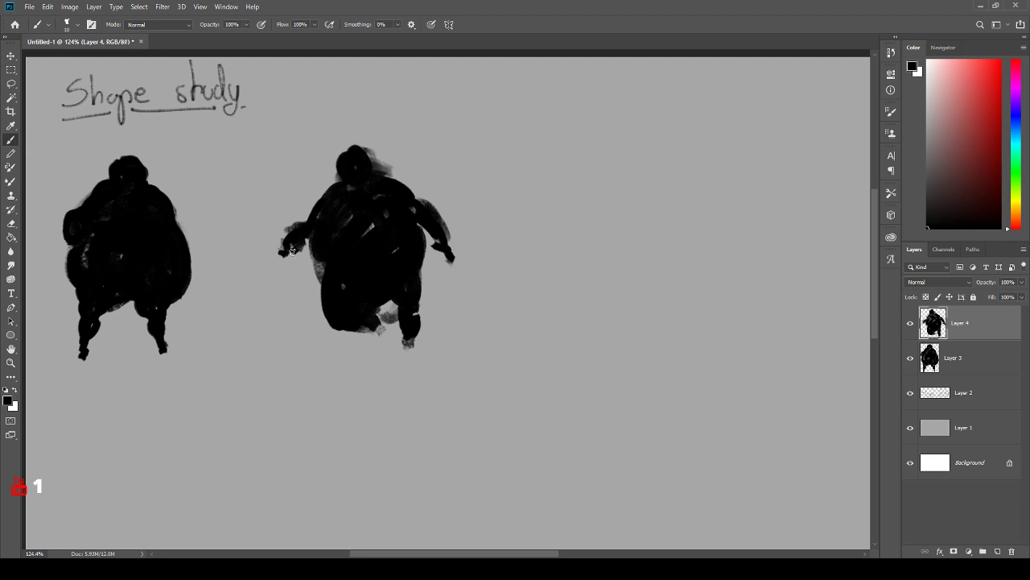
mouse_move(360, 152)
mouse_down()
mouse_move(372, 174)
mouse_move(363, 180)
mouse_move(369, 153)
mouse_move(392, 174)
mouse_move(313, 211)
mouse_up()
- Erase the rough left edge of the second figure's torso to define its waist
key(e)
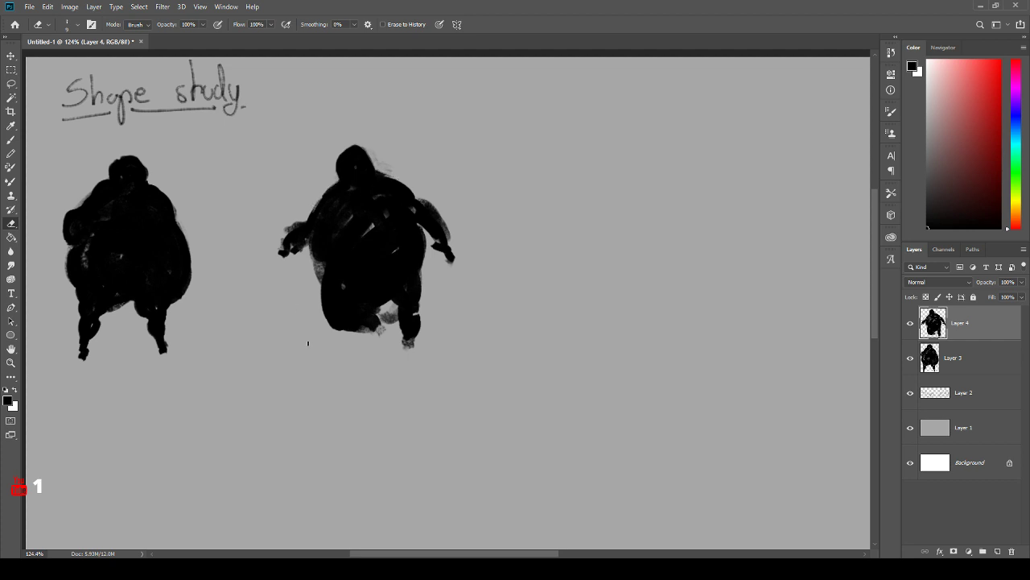
key(b)
key(e)
key(])
drag(313, 251, 322, 279)
key(b)
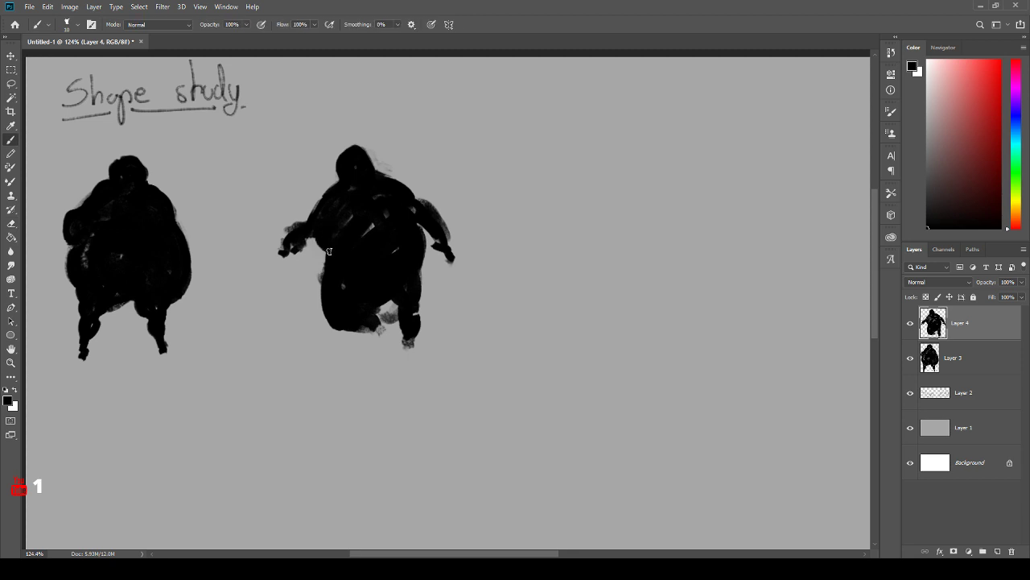
- Reshape the second figure's left hip and lower legs by erasing and repainting, and fill the gaps inside the torso
key(e)
mouse_move(319, 265)
mouse_down()
mouse_move(332, 310)
mouse_move(346, 318)
mouse_move(332, 250)
mouse_move(342, 297)
mouse_move(341, 261)
mouse_move(354, 273)
mouse_move(332, 308)
mouse_move(334, 331)
mouse_move(372, 346)
mouse_move(377, 330)
mouse_move(397, 366)
mouse_up()
key(b)
key(e)
key(b)
mouse_move(368, 329)
mouse_down()
mouse_move(395, 361)
mouse_move(386, 343)
mouse_move(410, 349)
mouse_move(412, 361)
mouse_move(411, 349)
mouse_up()
key(e)
key(b)
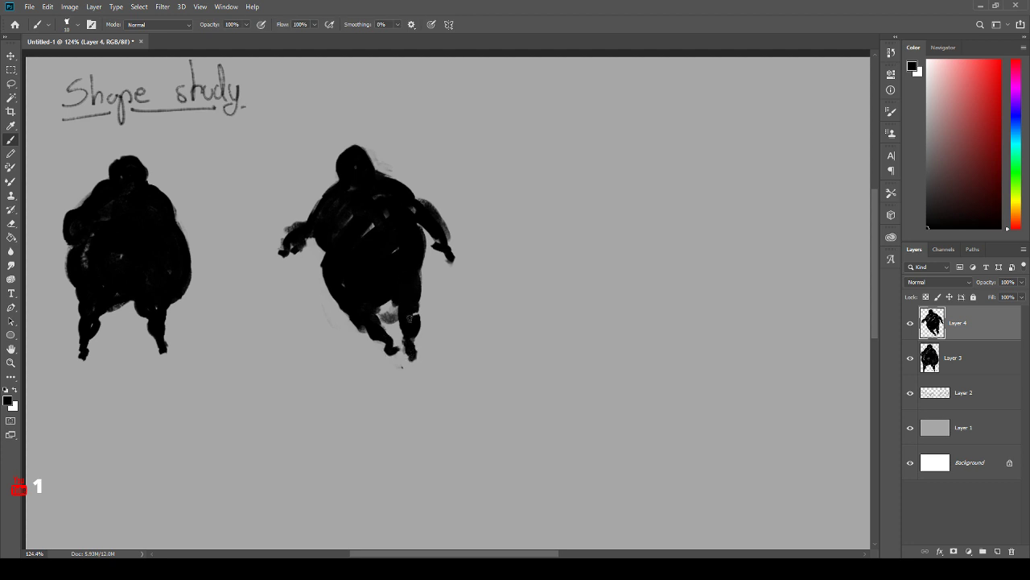
mouse_move(401, 303)
mouse_down()
mouse_move(389, 268)
mouse_move(399, 219)
mouse_move(365, 197)
mouse_move(334, 233)
mouse_up()
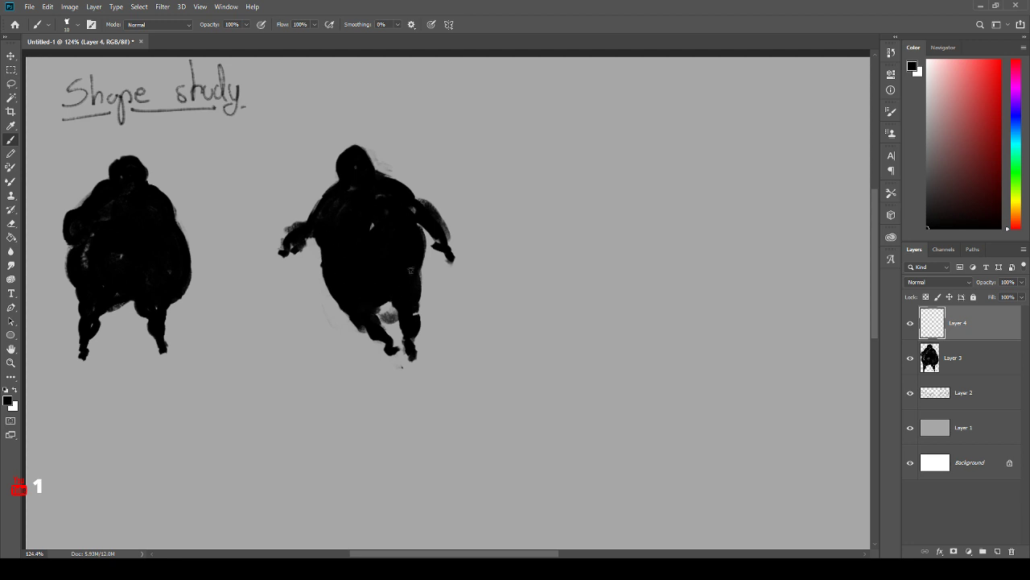
key(ctrl+z)
- Add a new layer and paint a third bulky silhouette with a wide body and thin legs right of the second figure
click(998, 551)
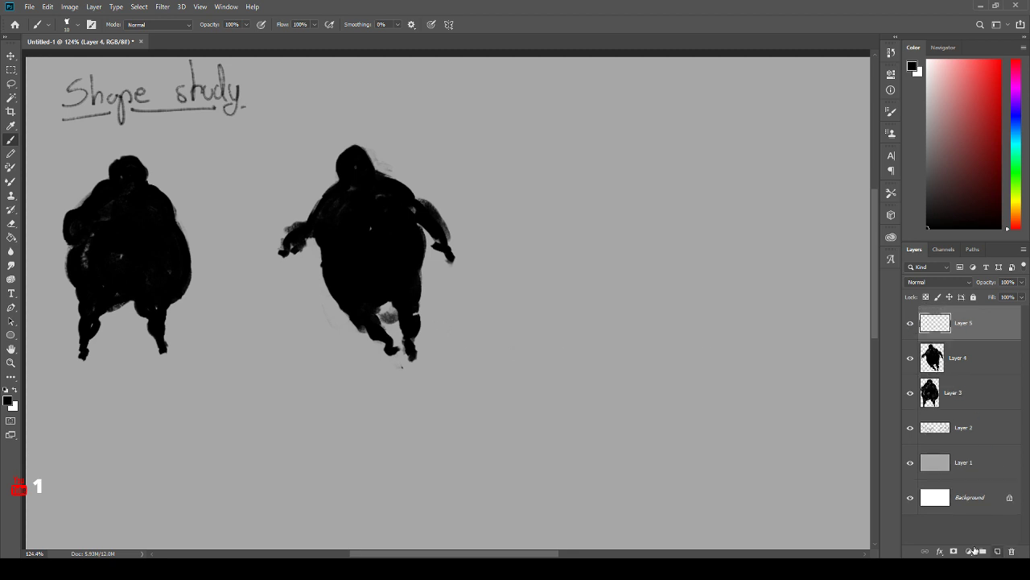
scroll(552, 334, right, 5)
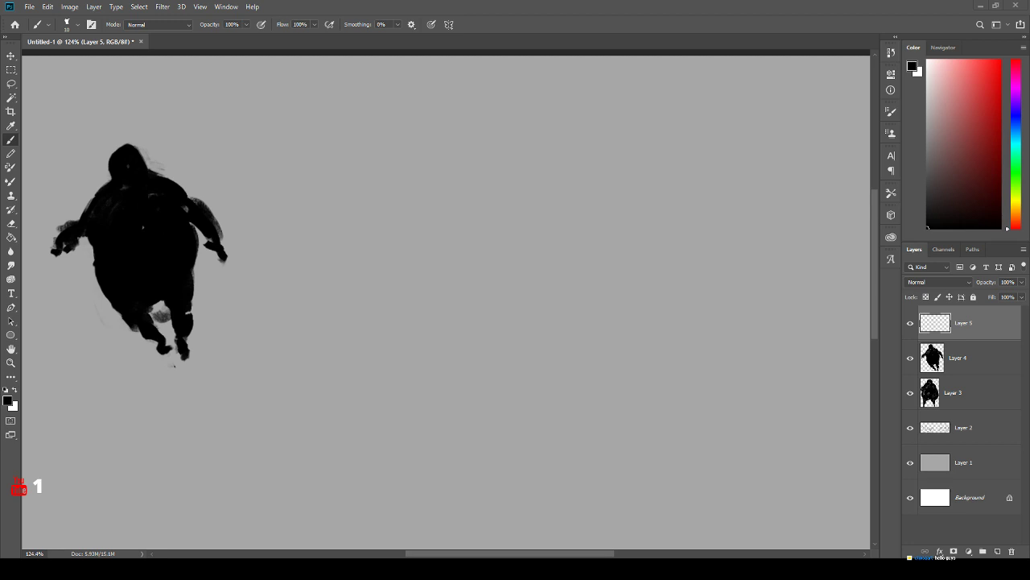
click(526, 142)
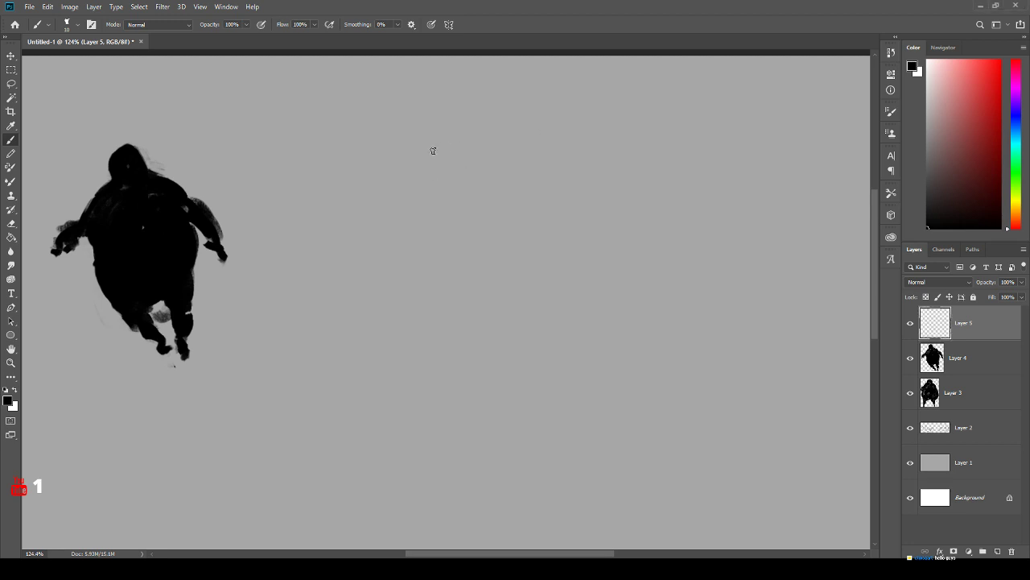
mouse_move(451, 136)
mouse_down()
mouse_move(417, 190)
mouse_move(421, 174)
mouse_move(460, 164)
mouse_move(424, 204)
mouse_move(465, 201)
mouse_move(450, 150)
mouse_move(465, 147)
mouse_move(475, 181)
mouse_move(441, 192)
mouse_move(486, 207)
mouse_move(455, 144)
mouse_move(462, 170)
mouse_move(429, 174)
mouse_move(418, 197)
mouse_move(480, 190)
mouse_move(435, 174)
mouse_move(439, 152)
mouse_move(468, 145)
mouse_move(458, 178)
mouse_move(412, 210)
mouse_move(465, 194)
mouse_move(498, 214)
mouse_move(427, 224)
mouse_move(481, 217)
mouse_move(507, 237)
mouse_move(491, 209)
mouse_move(490, 227)
mouse_move(516, 247)
mouse_move(495, 299)
mouse_move(431, 211)
mouse_move(429, 244)
mouse_move(475, 293)
mouse_move(422, 239)
mouse_move(486, 255)
mouse_move(424, 248)
mouse_move(419, 203)
mouse_move(412, 241)
mouse_move(445, 297)
mouse_move(506, 301)
mouse_move(438, 245)
mouse_move(456, 282)
mouse_move(502, 270)
mouse_move(454, 244)
mouse_move(464, 293)
mouse_move(434, 303)
mouse_move(451, 259)
mouse_move(506, 304)
mouse_move(489, 303)
mouse_move(480, 215)
mouse_move(530, 292)
mouse_move(491, 230)
mouse_move(467, 303)
mouse_move(515, 300)
mouse_move(496, 204)
mouse_move(449, 217)
mouse_move(423, 185)
mouse_move(406, 247)
mouse_move(396, 233)
mouse_move(409, 272)
mouse_move(413, 246)
mouse_move(407, 274)
mouse_move(504, 312)
mouse_move(472, 333)
mouse_move(500, 348)
mouse_move(512, 333)
mouse_move(506, 355)
mouse_move(521, 370)
mouse_move(510, 321)
mouse_move(532, 386)
mouse_move(532, 307)
mouse_move(545, 314)
mouse_move(521, 350)
mouse_move(569, 288)
mouse_move(520, 333)
mouse_move(545, 294)
mouse_move(439, 322)
mouse_move(434, 331)
mouse_move(479, 344)
mouse_move(467, 346)
mouse_move(485, 338)
mouse_move(467, 357)
mouse_move(467, 396)
mouse_move(460, 328)
mouse_move(510, 306)
mouse_move(507, 345)
mouse_move(521, 312)
mouse_move(492, 384)
mouse_up()
key(e)
key(b)
key([)
key([)
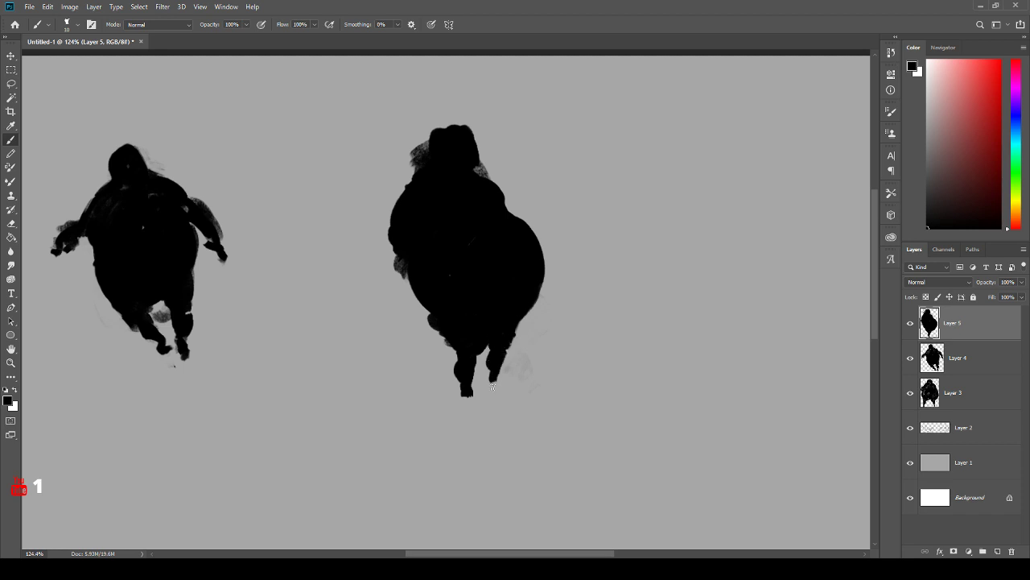
- Refine the third silhouette by smoothing its left side, trimming the head and neck edges, and adding a hanging left arm
drag(436, 312, 450, 338)
mouse_move(404, 237)
mouse_down()
mouse_move(416, 286)
mouse_move(393, 245)
mouse_up()
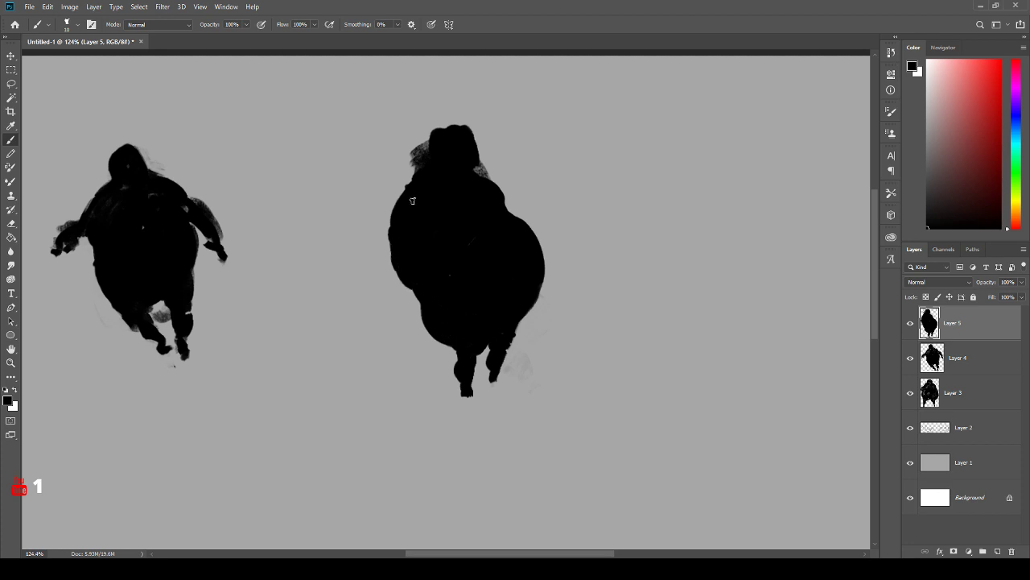
key(e)
mouse_move(414, 166)
mouse_down()
mouse_move(414, 155)
mouse_move(441, 108)
mouse_move(424, 127)
mouse_move(472, 113)
mouse_up()
drag(494, 151, 486, 173)
key(b)
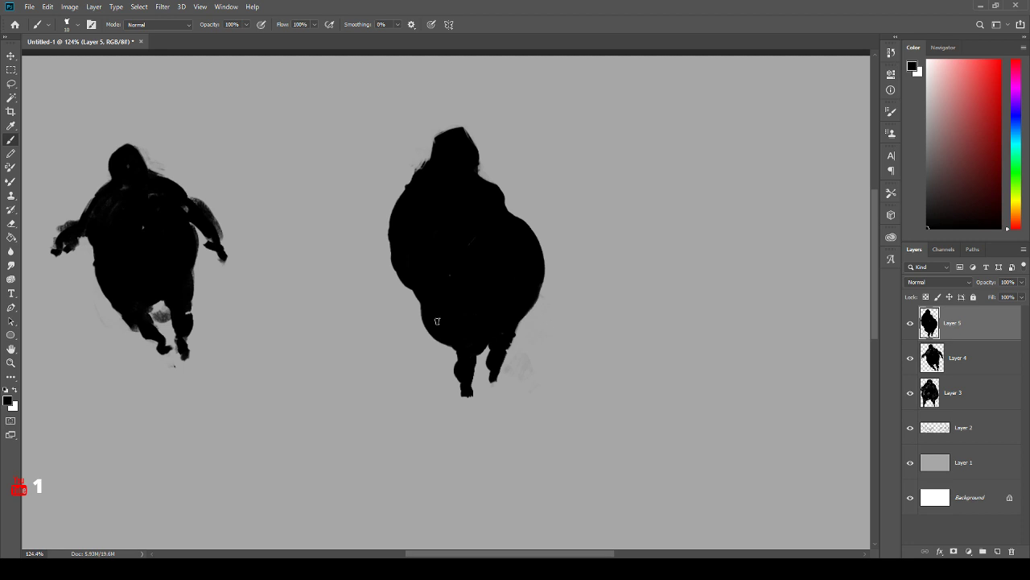
mouse_move(398, 209)
mouse_down()
mouse_move(388, 262)
mouse_move(395, 284)
mouse_move(402, 280)
mouse_move(398, 307)
mouse_move(433, 232)
mouse_up()
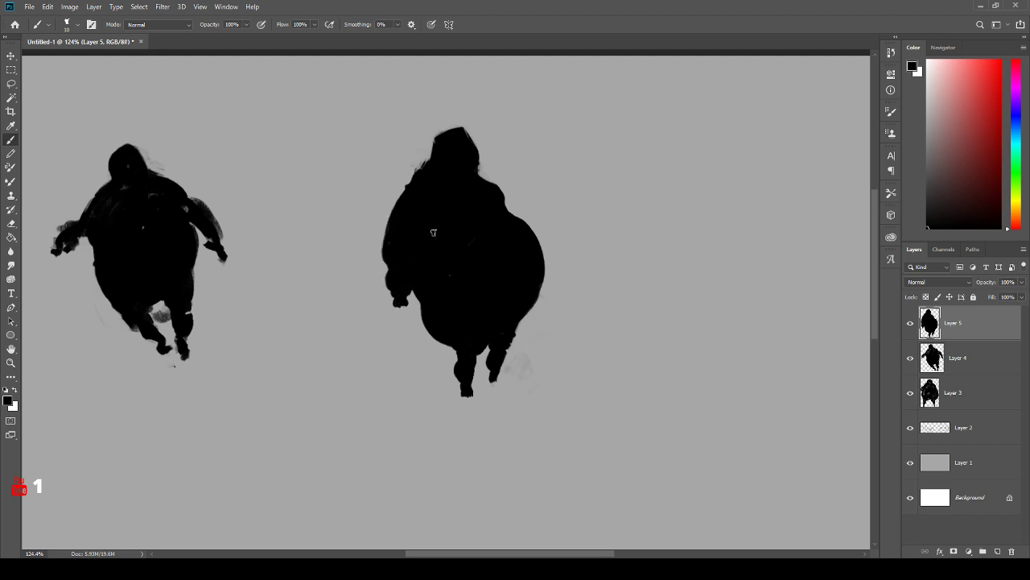
- Add a new layer and rough in a fourth bulky silhouette with a peaked head, round body and short legs right of the third figure
click(997, 550)
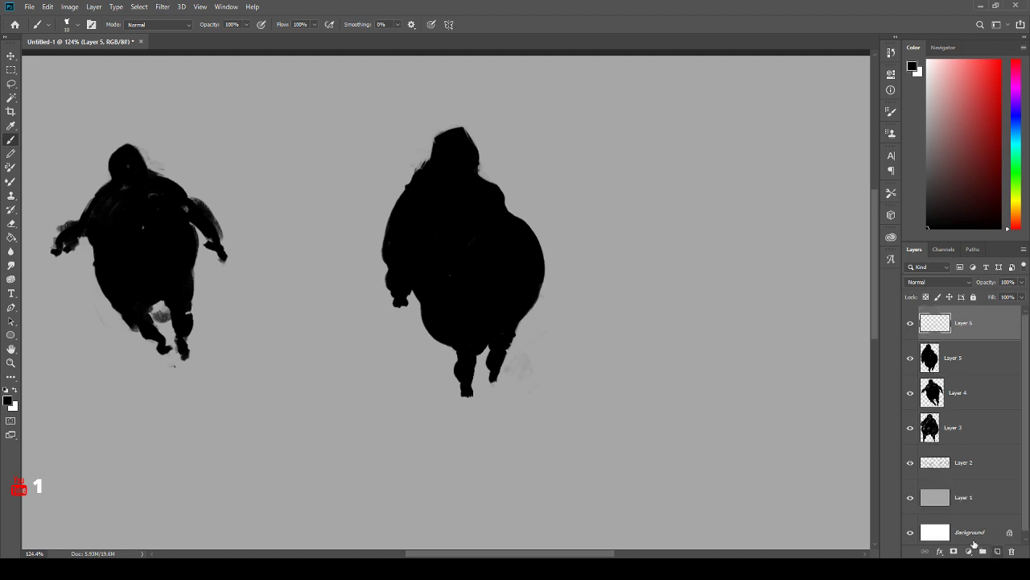
mouse_move(702, 419)
mouse_down()
mouse_move(432, 394)
mouse_move(413, 432)
mouse_up()
key(bracketright)
key(bracketright)
key(bracketright)
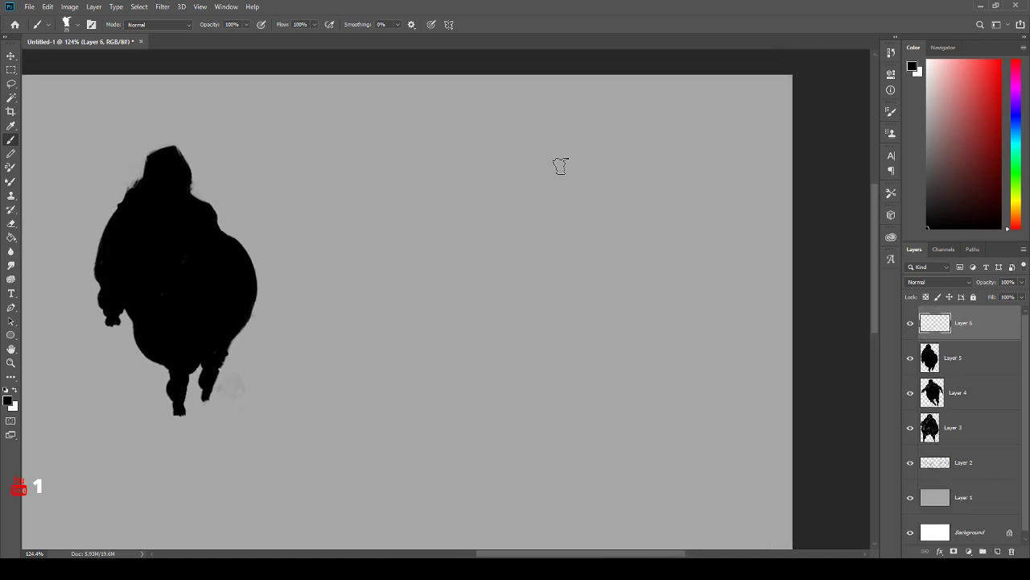
drag(526, 223, 467, 234)
mouse_move(458, 175)
mouse_down()
mouse_move(485, 194)
mouse_move(447, 201)
mouse_move(480, 214)
mouse_move(479, 192)
mouse_move(411, 244)
mouse_move(431, 260)
mouse_move(490, 239)
mouse_move(518, 266)
mouse_move(463, 230)
mouse_move(487, 277)
mouse_move(491, 221)
mouse_move(430, 230)
mouse_move(423, 297)
mouse_move(465, 205)
mouse_move(505, 249)
mouse_move(479, 226)
mouse_move(467, 296)
mouse_move(469, 243)
mouse_move(501, 278)
mouse_move(503, 232)
mouse_move(513, 227)
mouse_move(454, 157)
mouse_move(501, 197)
mouse_move(478, 260)
mouse_move(408, 244)
mouse_move(413, 315)
mouse_move(485, 292)
mouse_move(444, 320)
mouse_move(504, 310)
mouse_move(514, 322)
mouse_move(495, 369)
mouse_move(458, 333)
mouse_move(473, 378)
mouse_move(525, 226)
mouse_move(525, 315)
mouse_move(466, 327)
mouse_move(532, 280)
mouse_move(506, 216)
mouse_move(540, 276)
mouse_move(513, 304)
mouse_move(524, 259)
mouse_up()
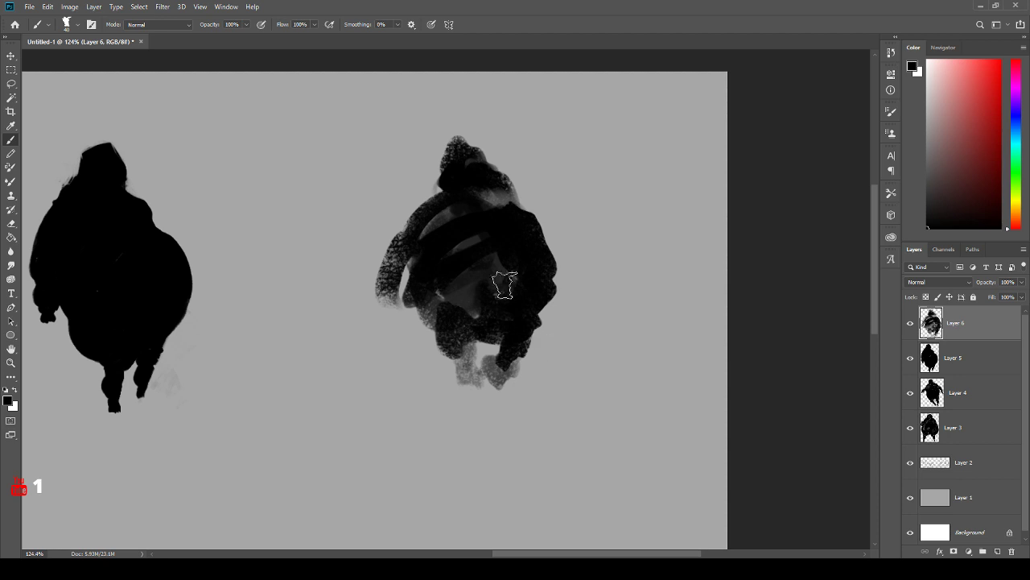
mouse_move(427, 287)
mouse_down()
mouse_move(396, 310)
mouse_move(402, 320)
mouse_up()
mouse_move(473, 185)
mouse_down()
mouse_move(503, 189)
mouse_move(500, 318)
mouse_move(457, 343)
mouse_move(467, 354)
mouse_move(511, 318)
mouse_move(515, 327)
mouse_move(477, 375)
mouse_move(459, 364)
mouse_move(472, 363)
mouse_move(477, 389)
mouse_move(498, 381)
mouse_move(521, 329)
mouse_move(495, 348)
mouse_move(508, 360)
mouse_move(501, 386)
mouse_move(539, 314)
mouse_move(517, 348)
mouse_move(544, 290)
mouse_move(540, 245)
mouse_move(535, 319)
mouse_move(545, 305)
mouse_move(529, 233)
mouse_move(479, 242)
mouse_move(446, 280)
mouse_move(462, 313)
mouse_move(513, 268)
mouse_move(479, 247)
mouse_move(479, 303)
mouse_move(475, 270)
mouse_move(501, 231)
mouse_move(487, 260)
mouse_move(524, 287)
mouse_move(494, 327)
mouse_move(457, 321)
mouse_move(457, 344)
mouse_move(515, 321)
mouse_move(516, 339)
mouse_move(531, 243)
mouse_move(532, 300)
mouse_move(504, 285)
mouse_move(497, 311)
mouse_move(498, 255)
mouse_move(443, 259)
mouse_up()
- Fill the fourth figure's belly with sampled dark grey tones to give it a solid round form
alt+click(474, 297)
alt+click(538, 269)
click(505, 270)
key(bracketleft)
key(bracketleft)
alt+click(513, 252)
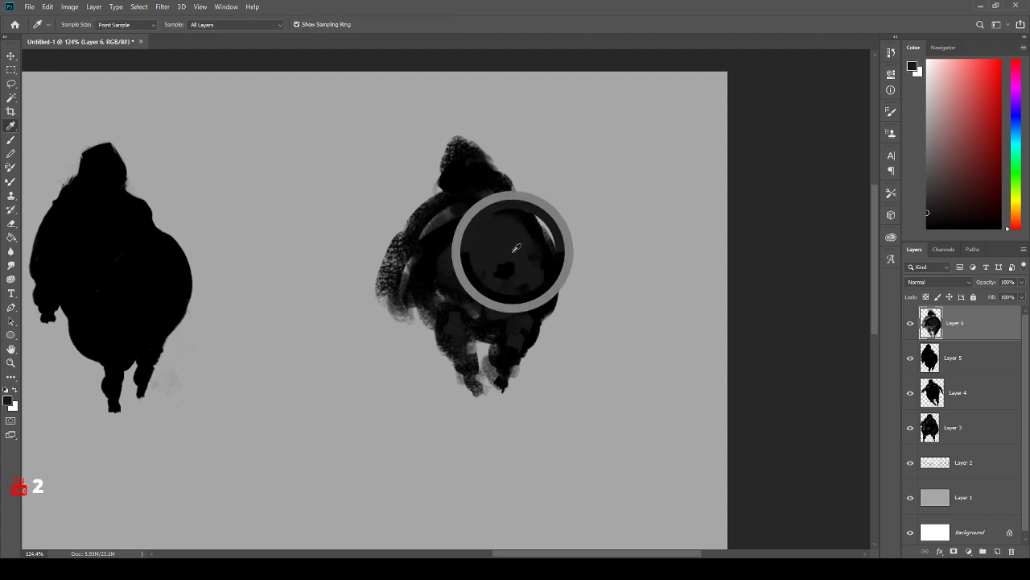
drag(513, 269, 510, 287)
alt+click(501, 240)
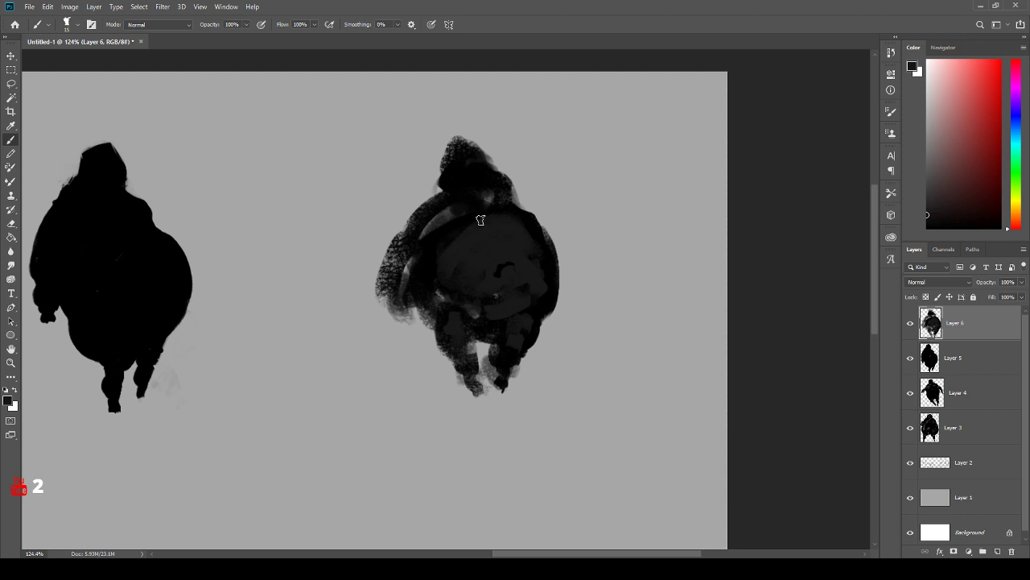
- Darken the fourth figure's chest, left shoulder and left arm with sampled near-black tones
drag(475, 224, 434, 276)
key(bracketright)
drag(474, 211, 431, 228)
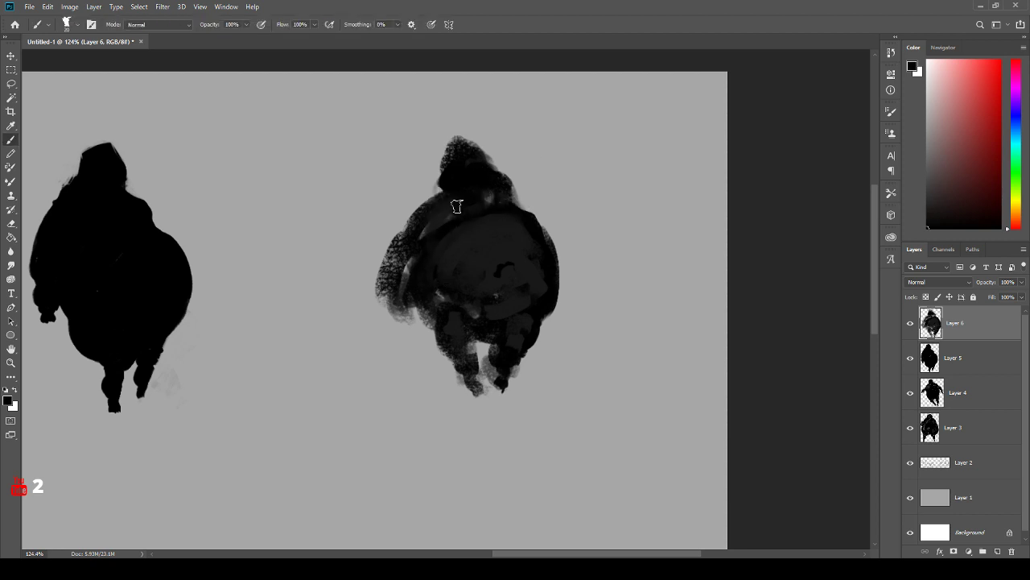
alt+click(495, 190)
mouse_move(476, 179)
mouse_down()
mouse_move(448, 202)
mouse_move(460, 226)
mouse_move(455, 188)
mouse_move(467, 164)
mouse_move(471, 206)
mouse_move(440, 204)
mouse_move(440, 222)
mouse_move(443, 199)
mouse_move(425, 236)
mouse_move(458, 202)
mouse_move(425, 227)
mouse_move(406, 322)
mouse_up()
alt+click(458, 184)
- Erase the rough outer edge of the fourth figure's left arm and repaint the arm hanging beside the body
key([)
key([)
key(e)
mouse_move(392, 240)
mouse_down()
mouse_move(382, 265)
mouse_move(390, 292)
mouse_move(396, 215)
mouse_up()
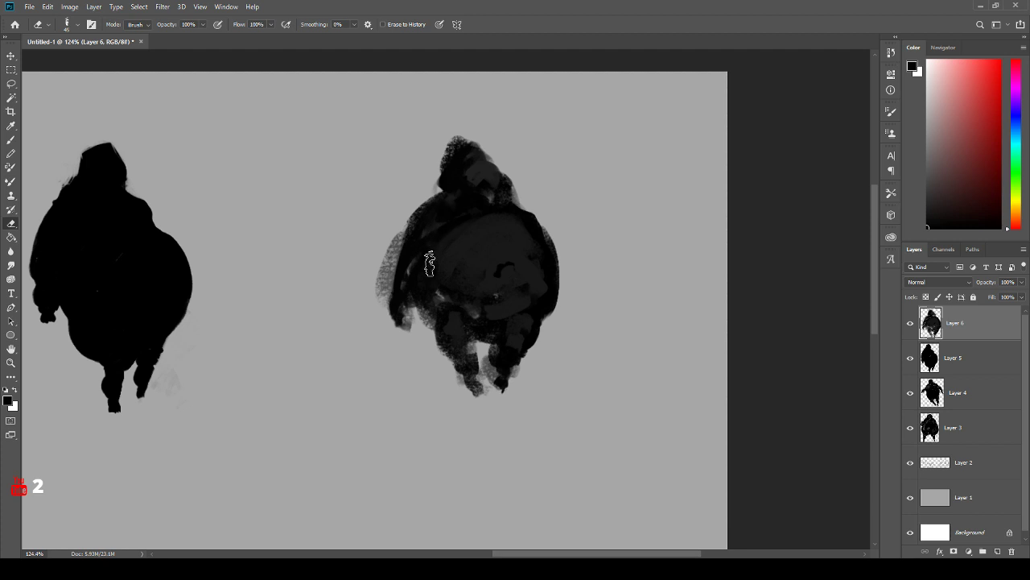
key([)
key([)
key([)
mouse_move(441, 201)
mouse_down()
mouse_move(427, 228)
mouse_move(420, 264)
mouse_move(445, 216)
mouse_move(421, 232)
mouse_up()
key(b)
mouse_move(454, 196)
mouse_down()
mouse_move(424, 218)
mouse_move(419, 264)
mouse_move(400, 222)
mouse_move(391, 311)
mouse_move(386, 277)
mouse_move(398, 333)
mouse_move(392, 264)
mouse_move(423, 194)
mouse_move(425, 220)
mouse_move(397, 265)
mouse_move(406, 264)
mouse_move(406, 328)
mouse_up()
- Paint a thin right arm hanging outward from the fourth figure's shoulder
key(e)
key(b)
mouse_move(519, 202)
mouse_down()
mouse_move(561, 251)
mouse_move(580, 293)
mouse_up()
- Erase around the fourth figure's head and right shoulder to make the head smaller and rounder
key(e)
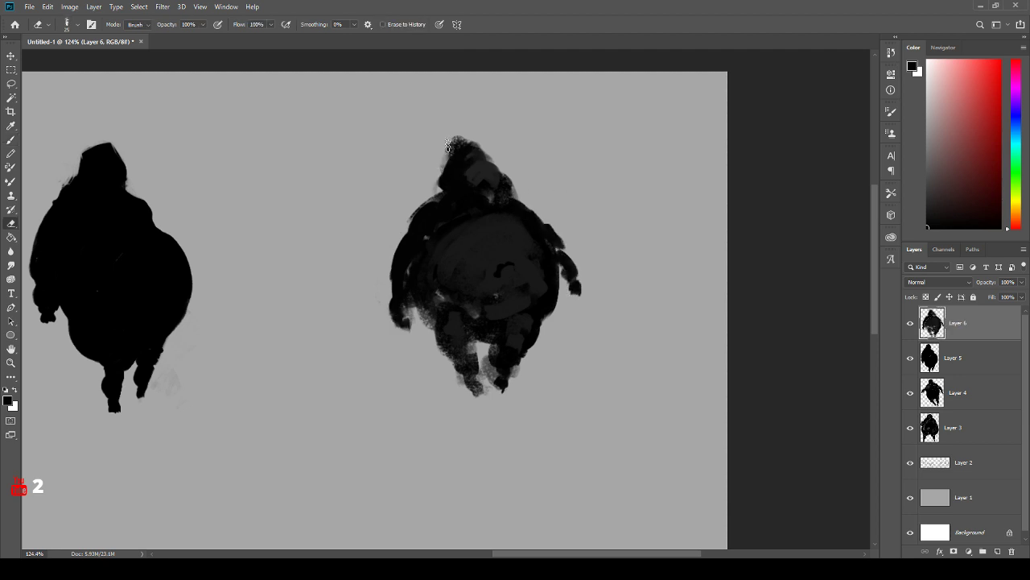
drag(449, 147, 440, 184)
mouse_move(491, 135)
mouse_down()
mouse_move(509, 185)
mouse_move(517, 178)
mouse_move(499, 160)
mouse_move(447, 166)
mouse_move(450, 186)
mouse_move(468, 144)
mouse_move(460, 157)
mouse_move(486, 156)
mouse_move(555, 256)
mouse_move(513, 200)
mouse_move(538, 221)
mouse_up()
- Darken the outer part of the fourth figure's belly with a larger brush to round it
key(b)
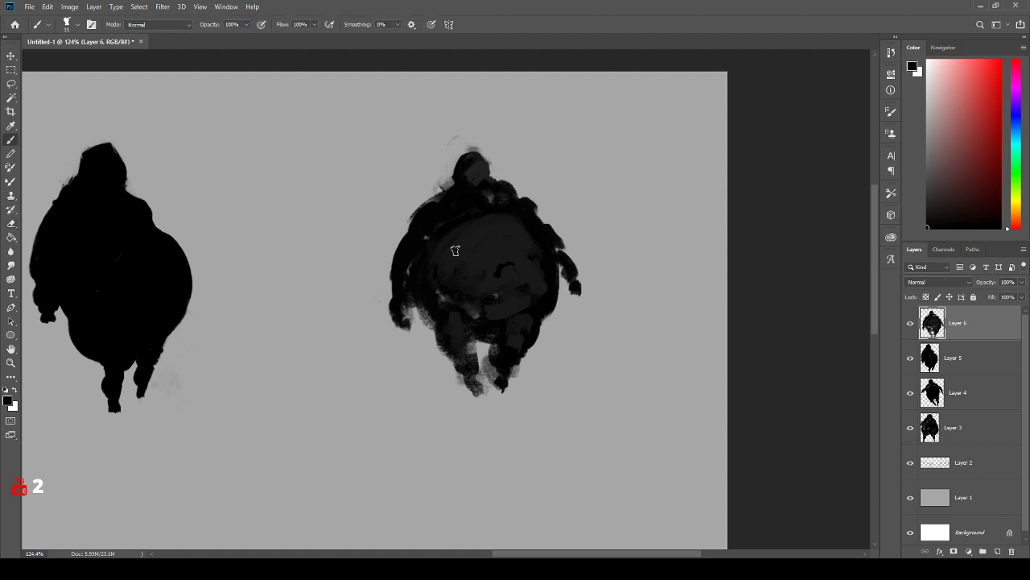
key(])
key(])
key(])
mouse_move(458, 233)
mouse_down()
mouse_move(436, 280)
mouse_move(502, 294)
mouse_move(465, 308)
mouse_move(464, 294)
mouse_move(496, 325)
mouse_move(545, 264)
mouse_move(516, 230)
mouse_up()
- Rework the navel mark on the fourth figure's belly with sampled grey and black tones
key([)
key([)
key([)
key([)
key([)
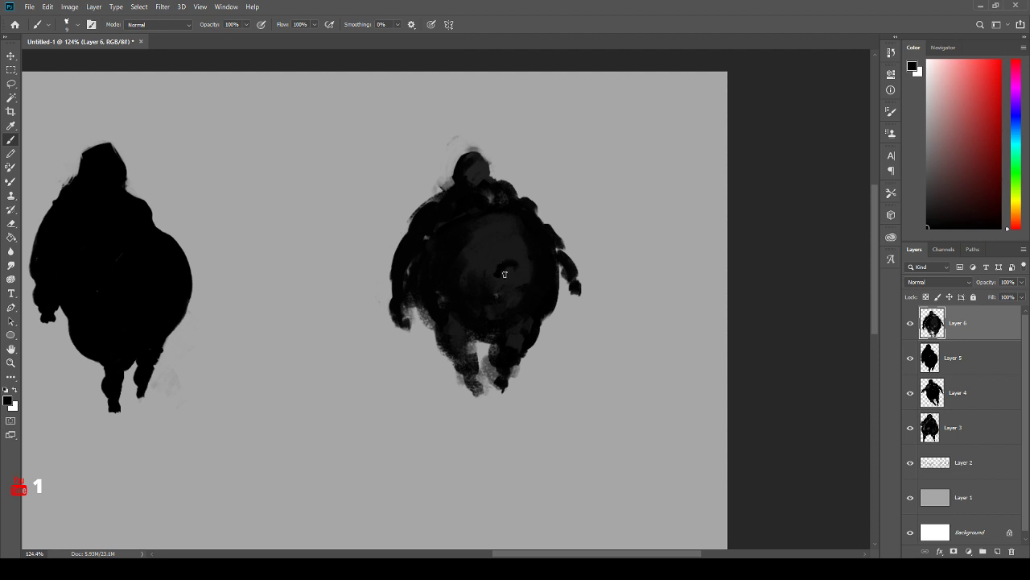
alt+click(508, 261)
alt+click(509, 265)
key(])
key(])
click(508, 271)
key(i)
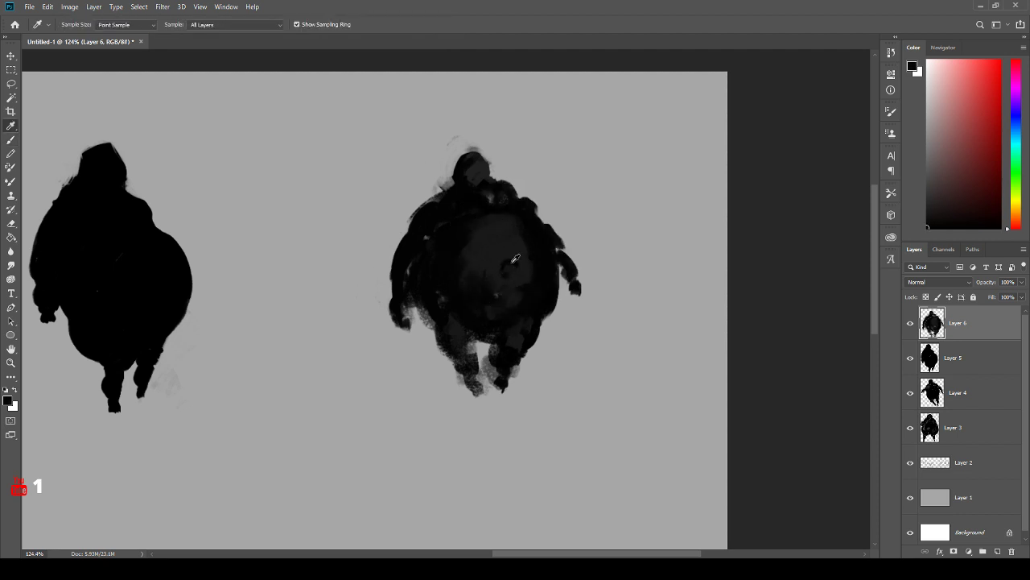
key(b)
key(bracketright)
key(bracketright)
key(bracketright)
alt+click(529, 242)
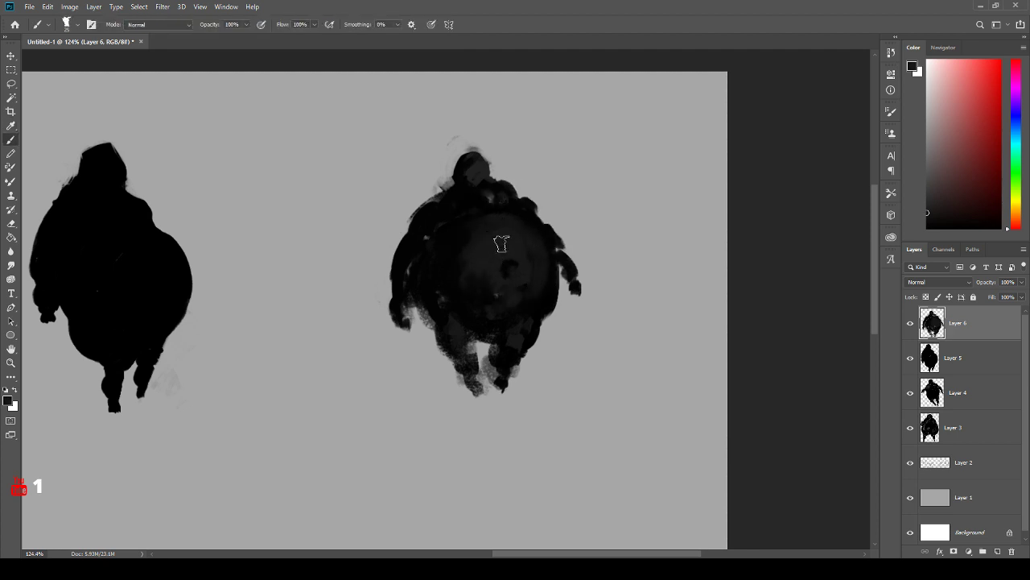
- Paint dark grey shading across the fourth figure's chest, shoulders and upper left arm
key(bracketleft)
key(bracketleft)
key(bracketleft)
key(bracketright)
key(bracketright)
drag(501, 198, 516, 214)
key(bracketleft)
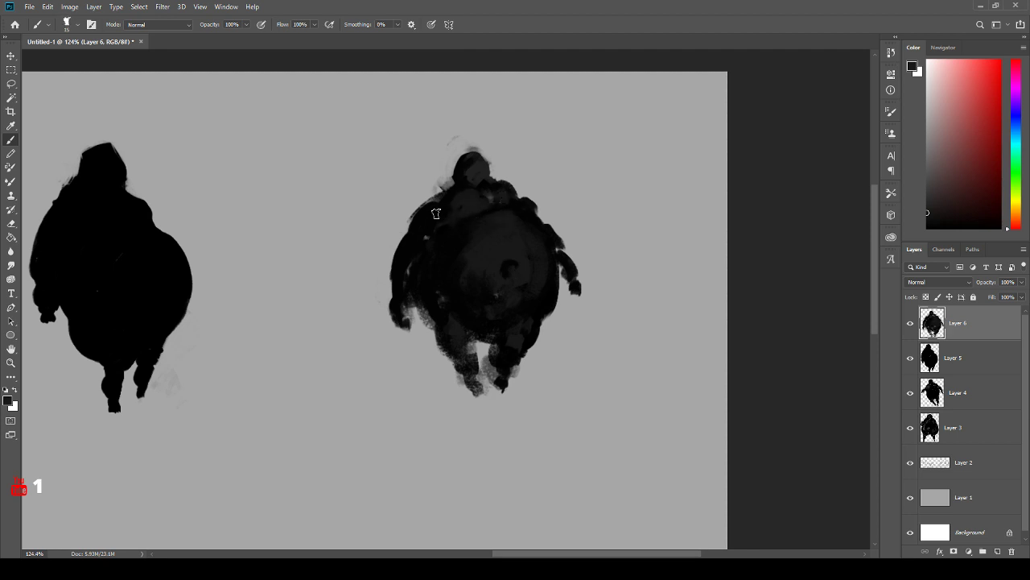
drag(421, 244, 417, 260)
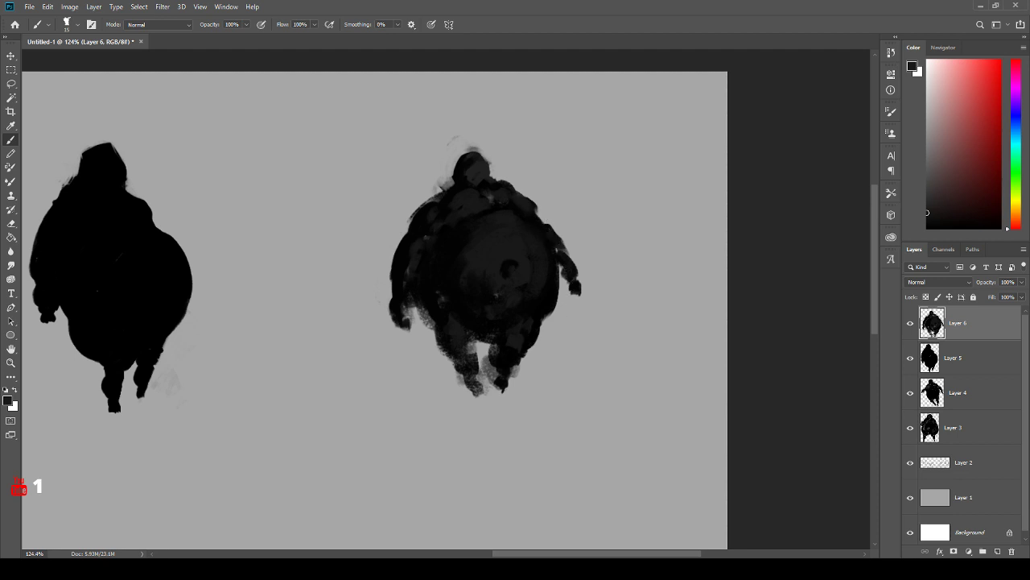
- Darken the fourth figure's lower belly and upper leg, and erase the smudges between the legs
alt+click(501, 288)
key(bracketright)
key(bracketright)
mouse_move(502, 288)
mouse_down()
mouse_move(503, 326)
mouse_move(457, 323)
mouse_up()
key(e)
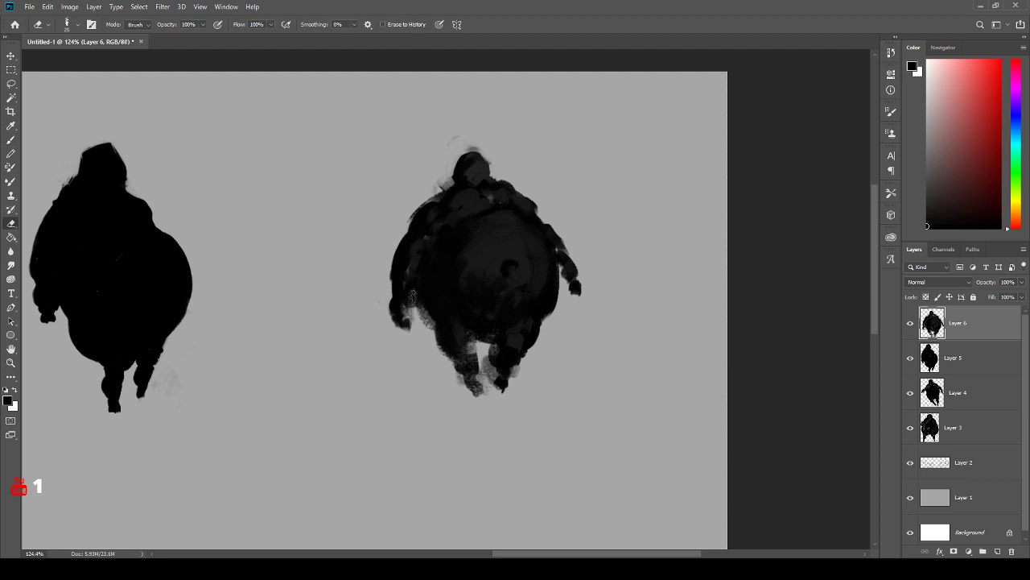
drag(492, 344, 496, 393)
mouse_move(478, 354)
mouse_down()
mouse_move(484, 383)
mouse_move(479, 348)
mouse_up()
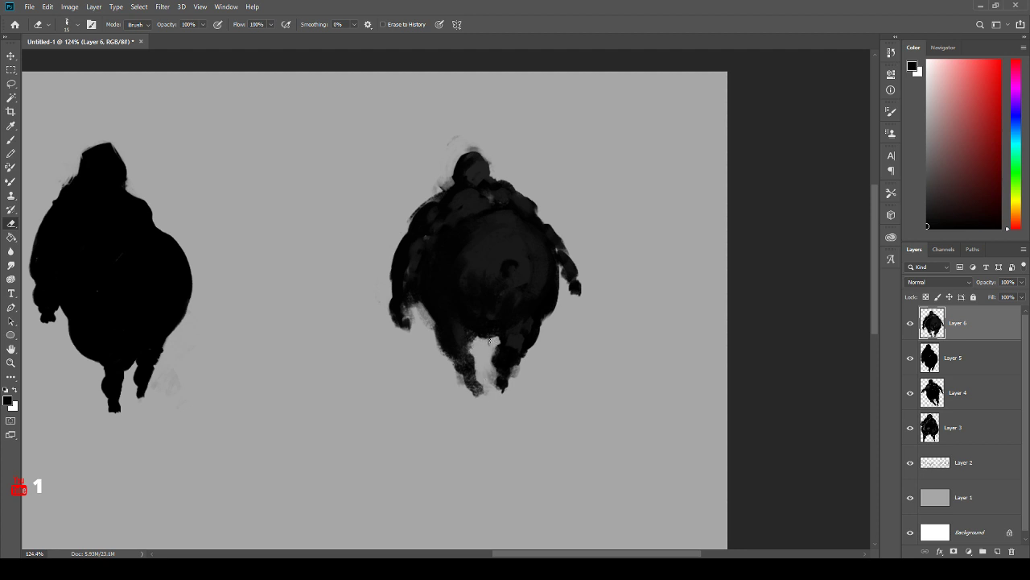
- Extend the fourth figure's belly down between the legs and blend the belly and chest shading with sampled tones
key(b)
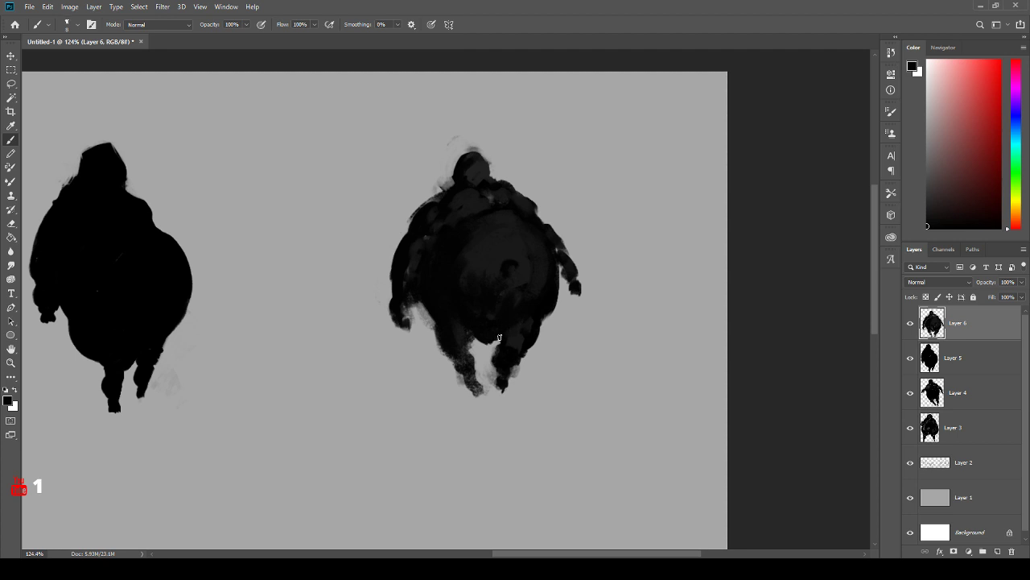
alt+click(517, 269)
key(bracketright)
key(bracketright)
alt+click(487, 321)
alt+click(459, 244)
alt+click(449, 289)
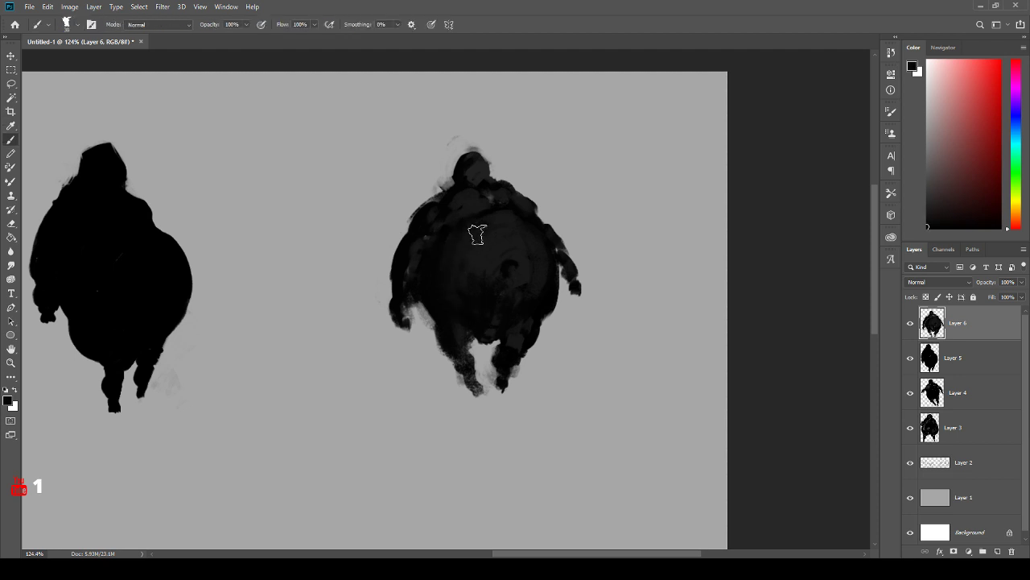
key(bracketleft)
key(bracketleft)
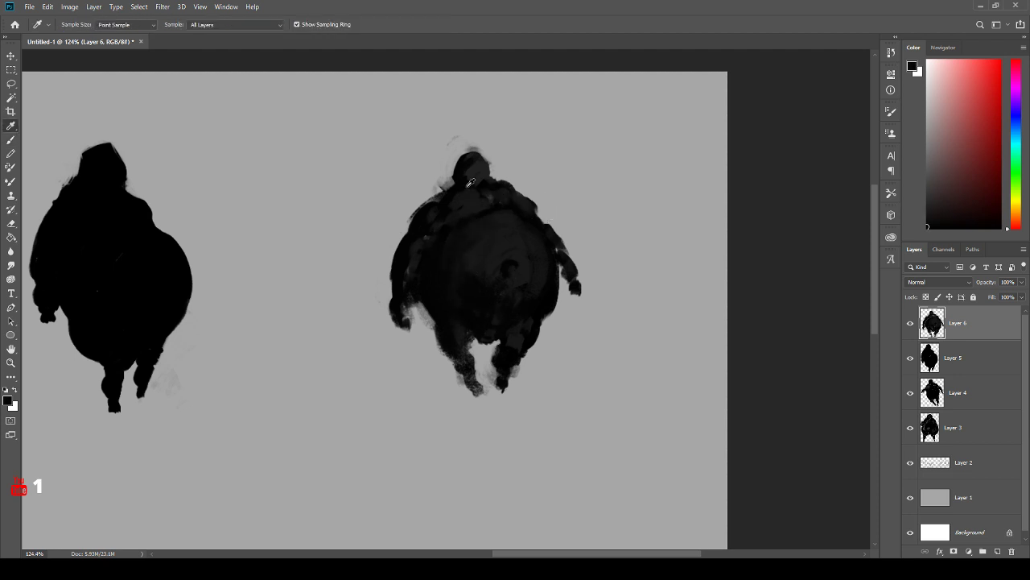
alt+click(470, 187)
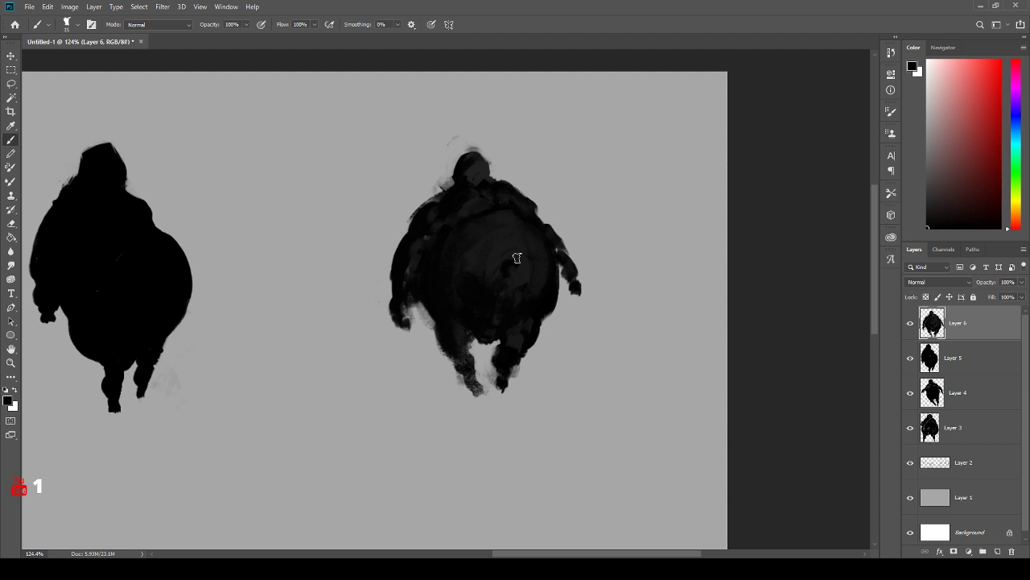
- Erase the rough outer edges of the fourth figure's shoulders, arms and left side
key(e)
mouse_move(445, 181)
mouse_down()
mouse_move(412, 219)
mouse_move(394, 278)
mouse_up()
drag(499, 175, 567, 241)
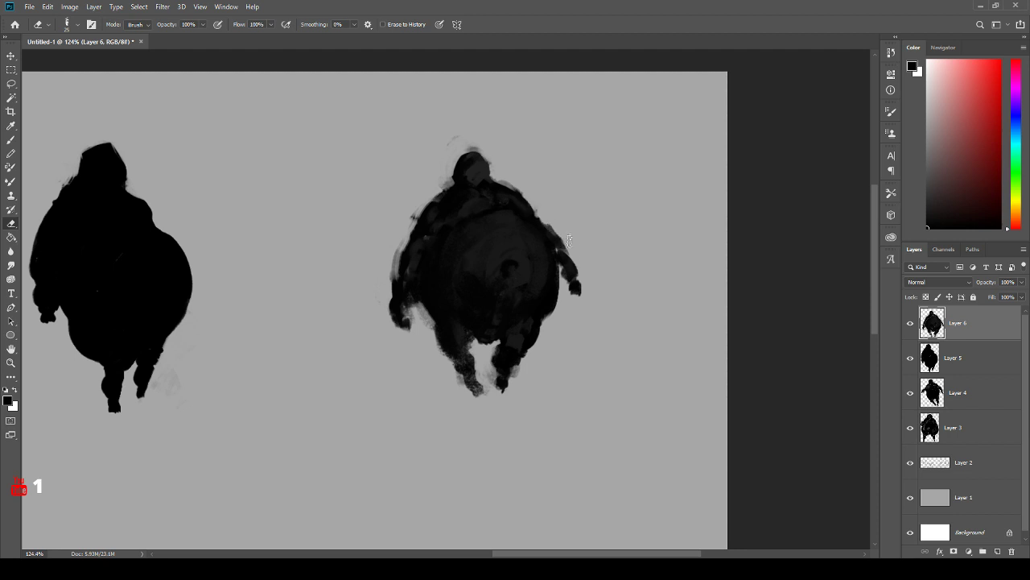
mouse_move(397, 232)
mouse_down()
mouse_move(392, 318)
mouse_move(439, 359)
mouse_up()
- Thicken the fourth figure's right arm and repaint its shoulders and neckline in black
key(b)
drag(557, 270, 574, 288)
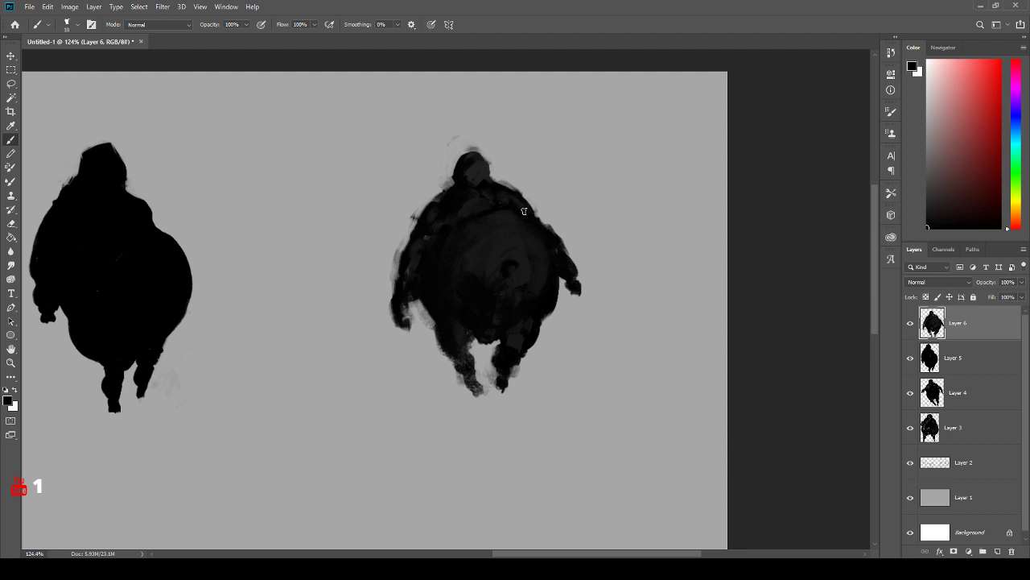
mouse_move(524, 211)
mouse_down()
mouse_move(440, 200)
mouse_move(433, 231)
mouse_up()
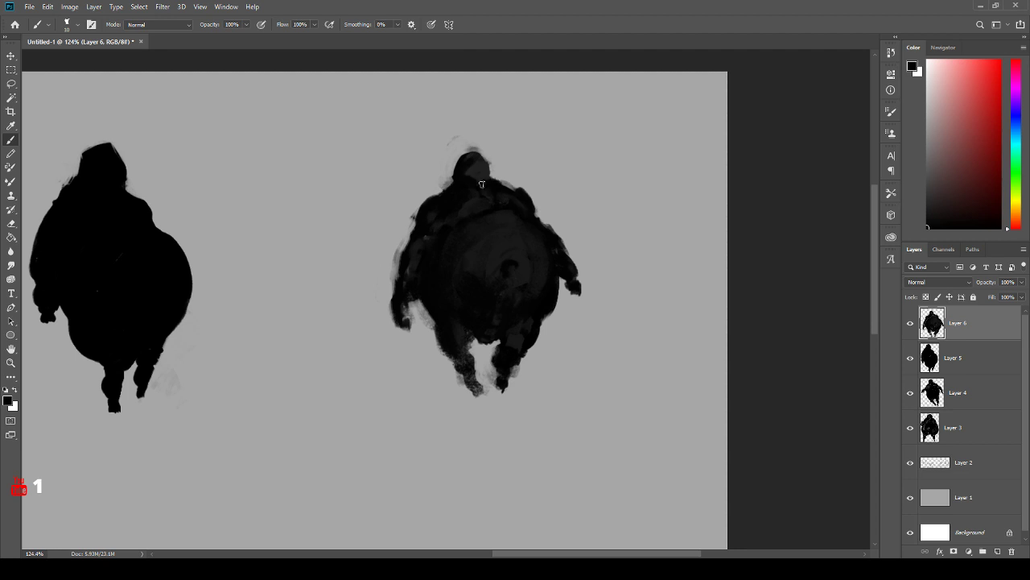
drag(482, 184, 466, 174)
- Add a new layer and rough in a fifth bulky silhouette below and between the first two figures
click(998, 551)
drag(334, 471, 476, 391)
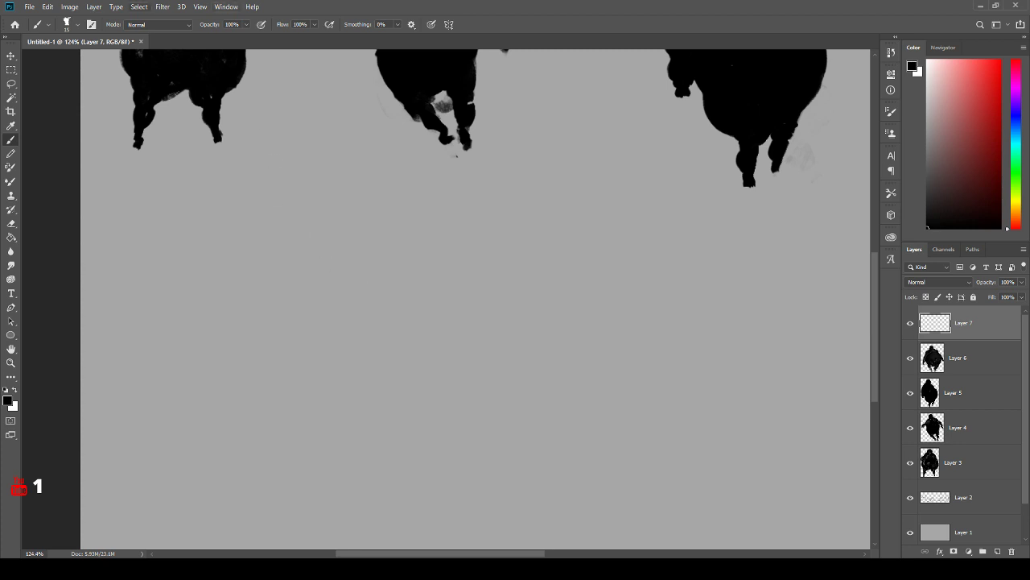
key(bracketright)
key(bracketleft)
key(bracketright)
mouse_move(287, 204)
mouse_down()
mouse_move(295, 290)
mouse_move(296, 271)
mouse_move(310, 262)
mouse_move(344, 269)
mouse_move(311, 278)
mouse_move(346, 284)
mouse_move(296, 314)
mouse_move(292, 326)
mouse_move(316, 314)
mouse_move(326, 343)
mouse_move(291, 325)
mouse_move(278, 339)
mouse_move(346, 307)
mouse_move(347, 242)
mouse_move(362, 242)
mouse_move(315, 238)
mouse_move(316, 227)
mouse_move(322, 246)
mouse_move(358, 244)
mouse_move(408, 355)
mouse_move(355, 287)
mouse_move(362, 302)
mouse_move(291, 287)
mouse_move(271, 362)
mouse_move(342, 302)
mouse_move(321, 303)
mouse_move(307, 341)
mouse_move(299, 335)
mouse_move(359, 326)
mouse_move(341, 258)
mouse_move(400, 328)
mouse_move(375, 317)
mouse_move(391, 358)
mouse_move(329, 404)
mouse_move(354, 371)
mouse_move(364, 402)
mouse_move(305, 353)
mouse_move(324, 404)
mouse_move(299, 408)
mouse_move(346, 404)
mouse_move(360, 377)
mouse_move(271, 378)
mouse_move(266, 416)
mouse_move(302, 431)
mouse_move(269, 465)
mouse_up()
mouse_move(278, 414)
mouse_down()
mouse_move(256, 450)
mouse_move(259, 488)
mouse_move(302, 441)
mouse_move(263, 464)
mouse_move(301, 432)
mouse_move(346, 421)
mouse_move(344, 448)
mouse_move(372, 410)
mouse_move(332, 466)
mouse_up()
mouse_move(292, 292)
mouse_down()
mouse_move(256, 320)
mouse_move(235, 367)
mouse_move(264, 331)
mouse_move(233, 367)
mouse_move(292, 309)
mouse_move(269, 339)
mouse_move(278, 292)
mouse_move(310, 279)
mouse_move(302, 263)
mouse_move(336, 224)
mouse_move(323, 214)
mouse_move(332, 231)
mouse_move(285, 279)
mouse_move(277, 308)
mouse_move(326, 273)
mouse_up()
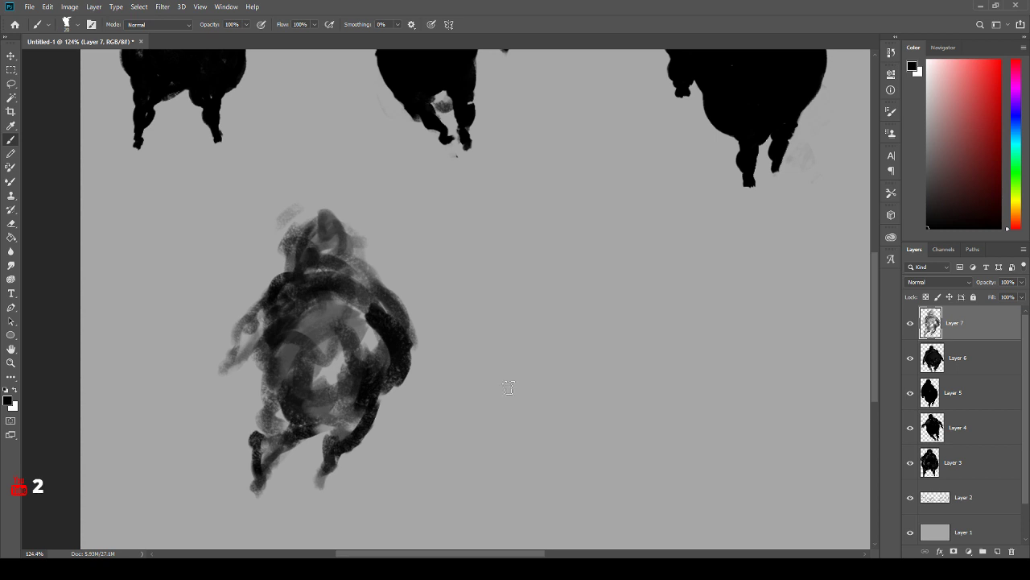
- Reshape the fifth figure's head by erasing its peaked top and repainting a smaller rounded head with a collar
drag(329, 310, 309, 317)
mouse_move(279, 335)
mouse_down()
mouse_move(269, 318)
mouse_move(251, 345)
mouse_up()
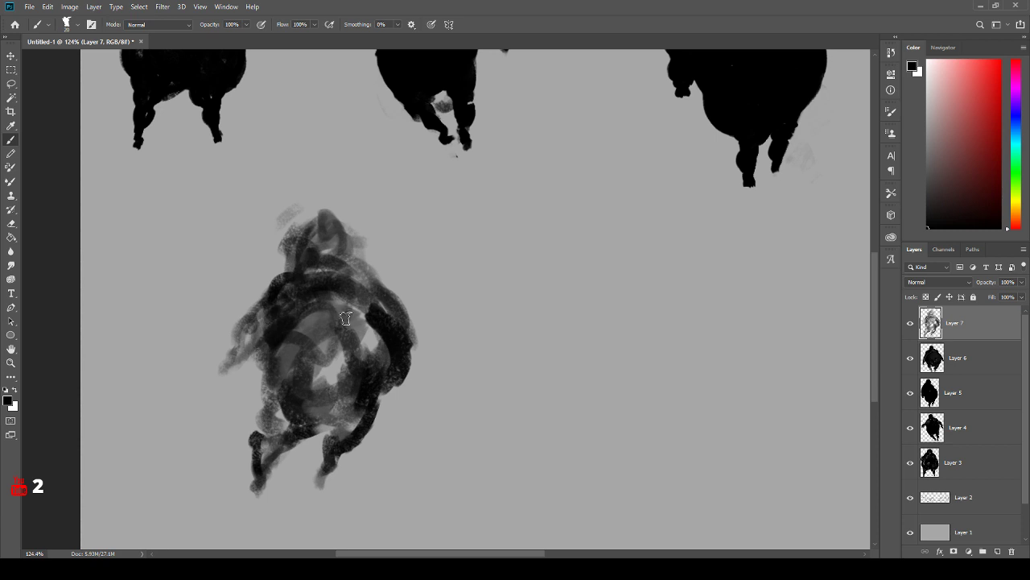
mouse_move(345, 318)
mouse_down()
mouse_move(370, 324)
mouse_move(388, 378)
mouse_move(358, 416)
mouse_move(379, 315)
mouse_move(345, 246)
mouse_move(328, 256)
mouse_move(343, 236)
mouse_move(346, 255)
mouse_up()
key(e)
mouse_move(328, 212)
mouse_down()
mouse_move(297, 228)
mouse_move(333, 221)
mouse_move(306, 243)
mouse_move(294, 233)
mouse_move(279, 258)
mouse_move(300, 238)
mouse_move(291, 243)
mouse_move(324, 263)
mouse_move(295, 269)
mouse_move(310, 262)
mouse_move(296, 240)
mouse_up()
key(b)
key(e)
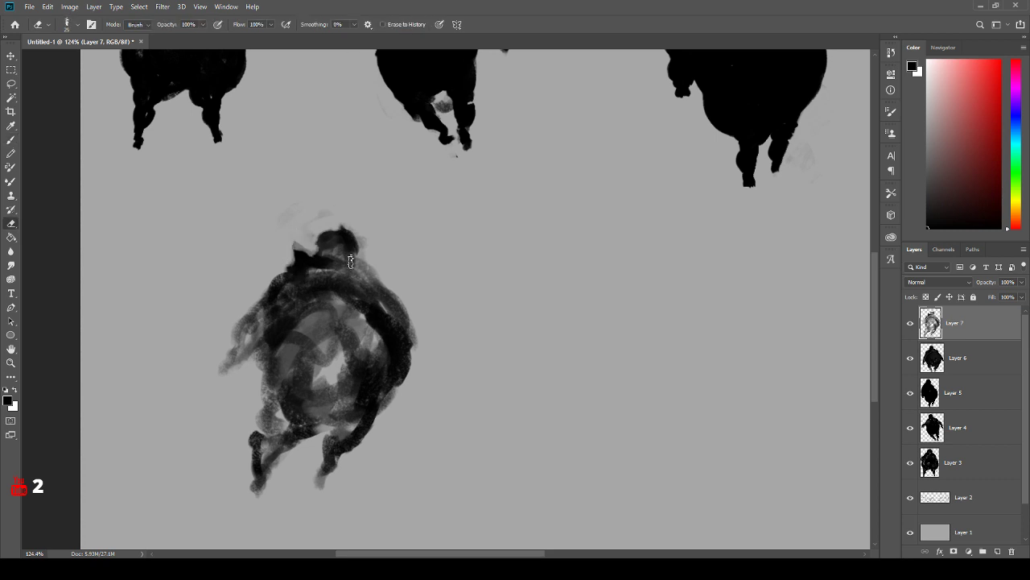
- Define the fifth figure's left arm, left side and left leg by repainting them and erasing loose edges
key(b)
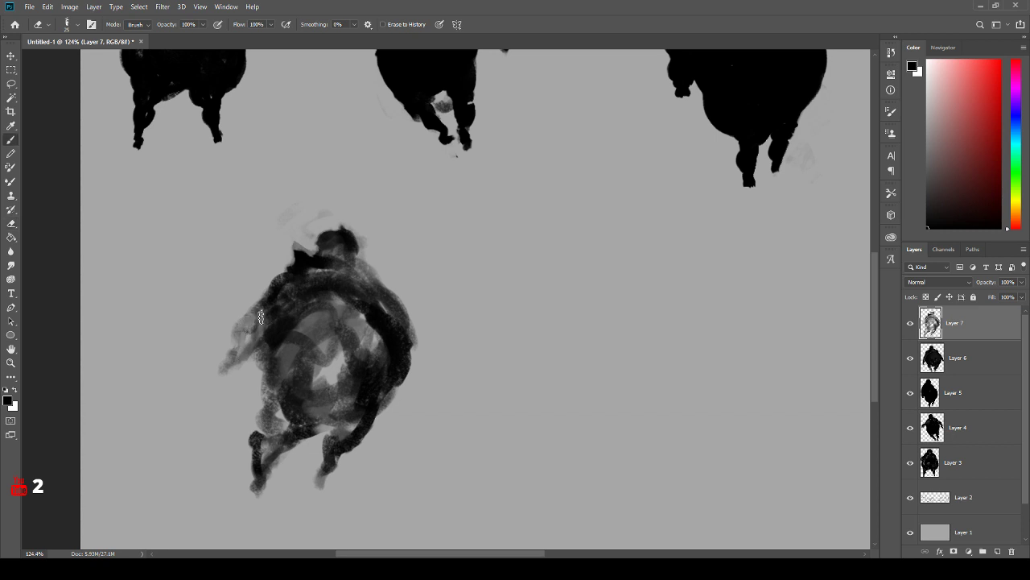
mouse_move(241, 342)
mouse_down()
mouse_move(229, 366)
mouse_move(267, 346)
mouse_up()
key([)
key([)
mouse_move(279, 309)
mouse_down()
mouse_move(323, 310)
mouse_move(313, 287)
mouse_move(281, 349)
mouse_move(294, 379)
mouse_move(314, 338)
mouse_move(291, 346)
mouse_move(288, 392)
mouse_move(312, 394)
mouse_move(279, 396)
mouse_move(298, 424)
mouse_move(299, 411)
mouse_move(283, 403)
mouse_move(255, 482)
mouse_move(265, 447)
mouse_up()
key(e)
mouse_move(261, 397)
mouse_down()
mouse_move(248, 479)
mouse_move(269, 480)
mouse_move(277, 461)
mouse_move(325, 428)
mouse_up()
key(b)
mouse_move(280, 460)
mouse_down()
mouse_move(254, 486)
mouse_move(278, 427)
mouse_move(288, 359)
mouse_move(267, 322)
mouse_up()
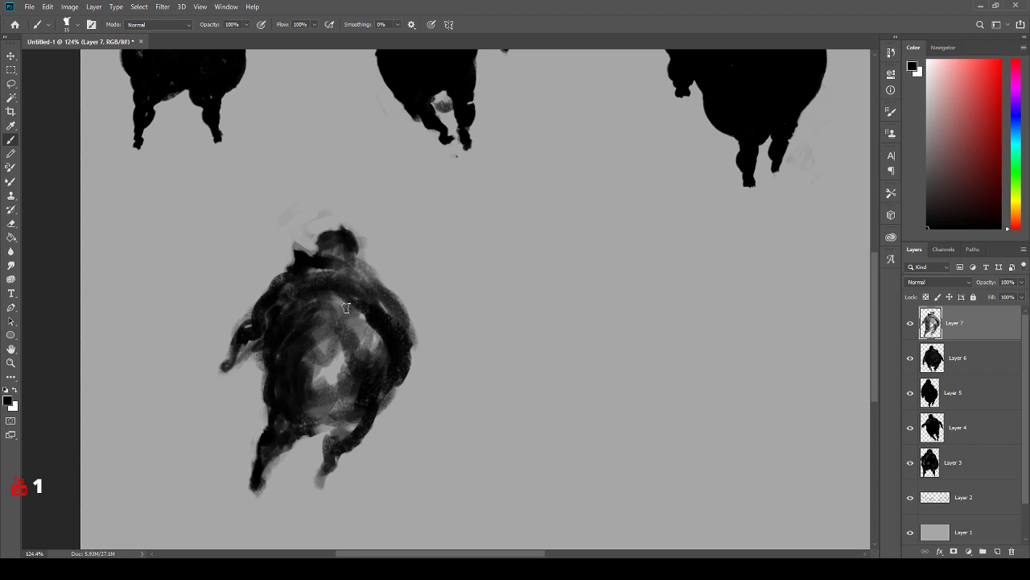
- Fill the gap in the fifth figure's belly, then erase its right leg and repaint it closer to the left one
key(])
mouse_move(317, 420)
mouse_down()
mouse_move(350, 423)
mouse_move(316, 406)
mouse_move(325, 411)
mouse_move(305, 366)
mouse_move(325, 370)
mouse_move(326, 356)
mouse_move(346, 366)
mouse_move(342, 346)
mouse_move(311, 371)
mouse_move(344, 425)
mouse_move(324, 425)
mouse_move(388, 423)
mouse_move(341, 456)
mouse_move(376, 425)
mouse_up()
key(e)
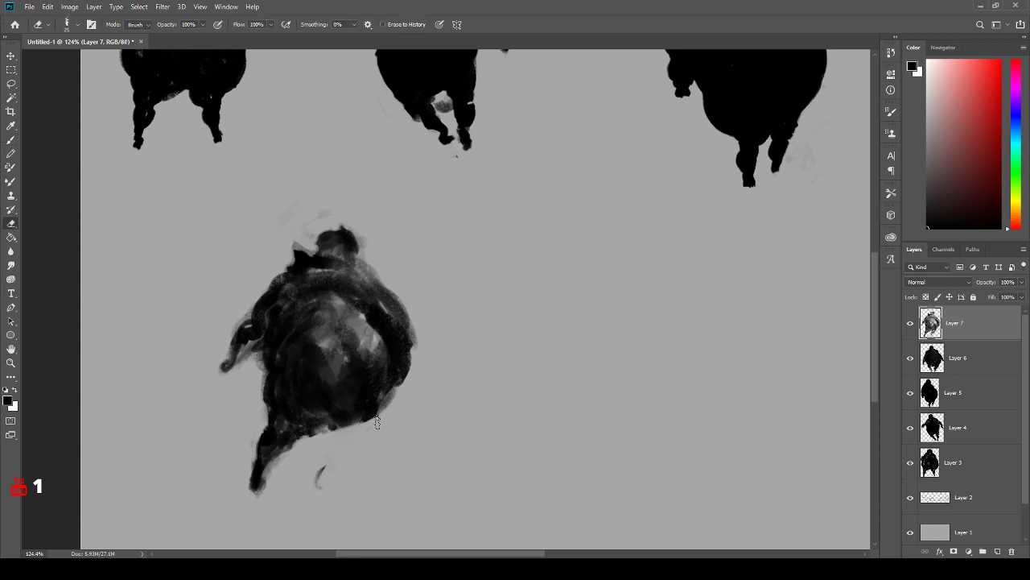
key(b)
mouse_move(318, 451)
mouse_down()
mouse_move(296, 465)
mouse_move(316, 452)
mouse_move(304, 457)
mouse_move(300, 470)
mouse_move(313, 457)
mouse_move(300, 484)
mouse_move(345, 430)
mouse_move(314, 461)
mouse_move(303, 497)
mouse_move(354, 434)
mouse_move(310, 491)
mouse_move(309, 450)
mouse_move(296, 494)
mouse_move(262, 481)
mouse_move(253, 501)
mouse_move(301, 499)
mouse_up()
key(e)
key(b)
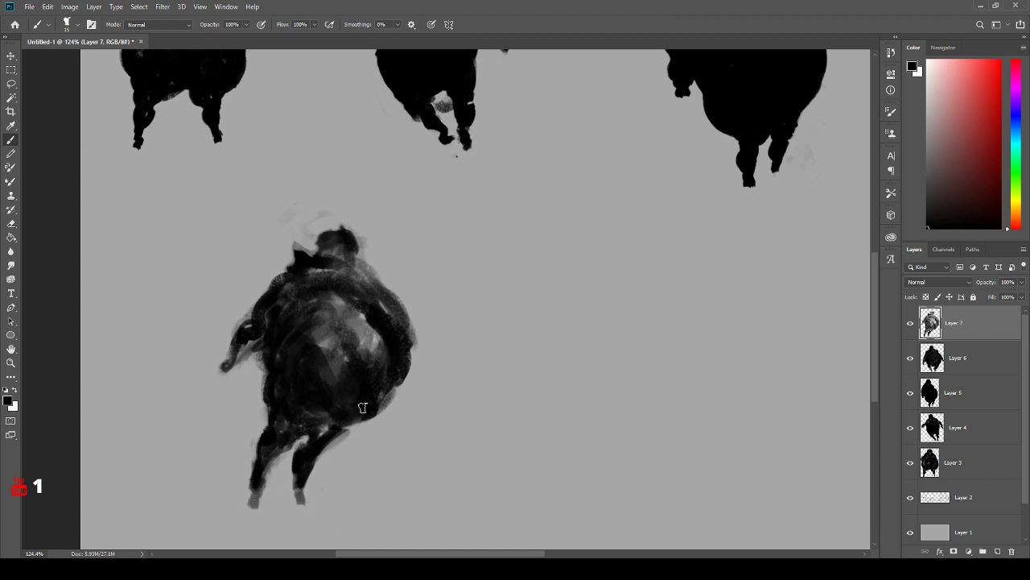
- Darken the fifth figure's upper belly and add sampled grey highlights to its chest and right side
key(e)
key(b)
key(bracketright)
mouse_move(338, 302)
mouse_down()
mouse_move(307, 327)
mouse_move(297, 378)
mouse_move(309, 420)
mouse_move(349, 326)
mouse_move(370, 315)
mouse_move(321, 342)
mouse_up()
alt+click(357, 301)
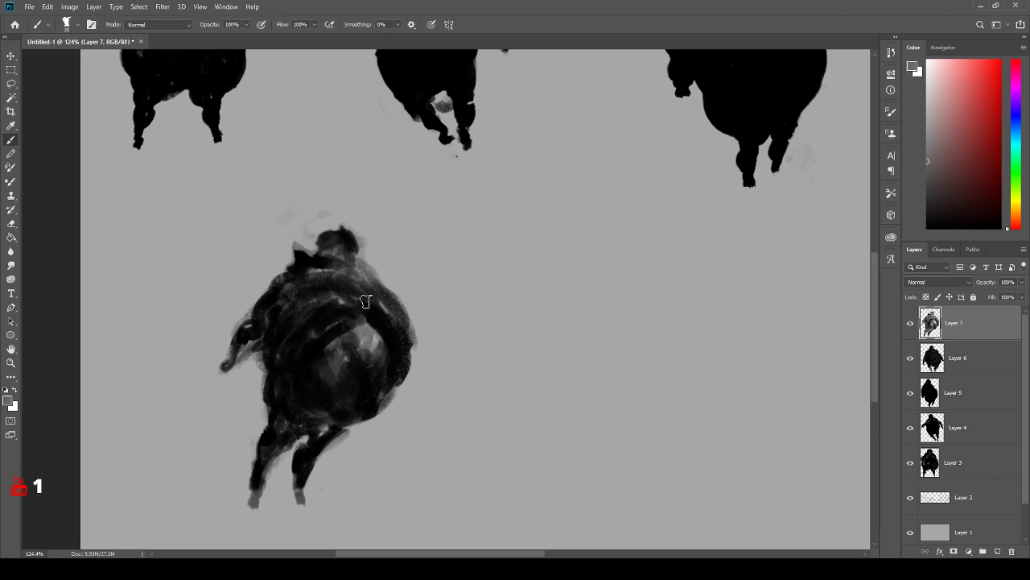
mouse_move(365, 301)
mouse_down()
mouse_move(324, 313)
mouse_move(339, 294)
mouse_move(389, 307)
mouse_move(398, 322)
mouse_move(408, 305)
mouse_move(403, 399)
mouse_move(404, 307)
mouse_move(378, 267)
mouse_move(402, 323)
mouse_move(402, 313)
mouse_move(407, 361)
mouse_move(378, 342)
mouse_move(381, 330)
mouse_move(388, 357)
mouse_move(372, 316)
mouse_move(380, 386)
mouse_up()
- Trim the fifth figure's right side to a narrower curve and darken the belly with a sampled near-black tone
key(e)
key(b)
alt+click(376, 368)
key(e)
key(b)
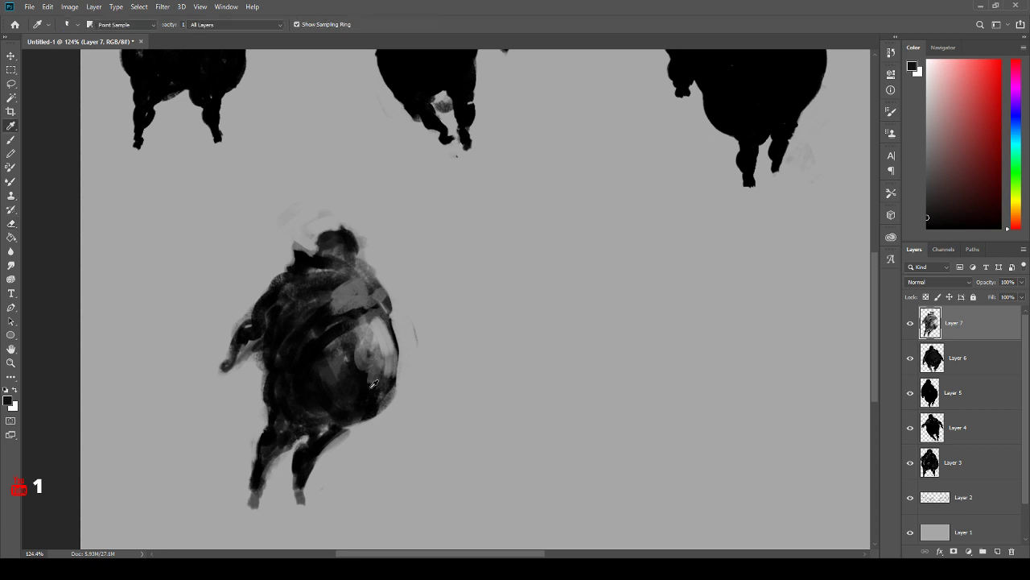
mouse_move(372, 351)
mouse_down()
mouse_move(388, 379)
mouse_move(347, 359)
mouse_move(365, 314)
mouse_move(344, 309)
mouse_move(312, 327)
mouse_move(334, 289)
mouse_move(355, 284)
mouse_move(306, 288)
mouse_up()
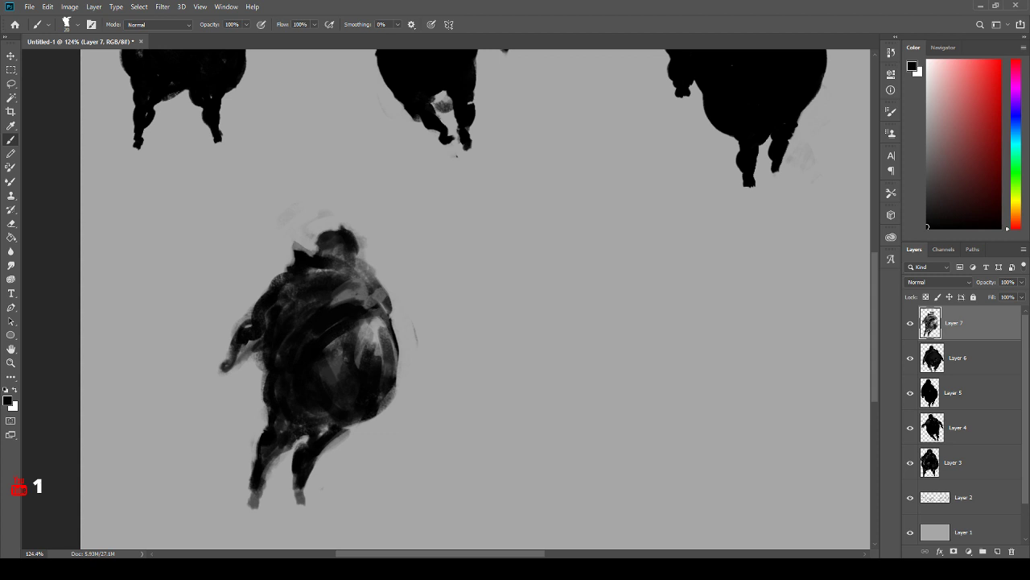
- Darken the fifth figure's chest and define its chin and collar with small near-black strokes
mouse_move(346, 277)
mouse_down()
mouse_move(304, 291)
mouse_move(318, 312)
mouse_move(324, 302)
mouse_move(294, 284)
mouse_move(293, 307)
mouse_up()
key(bracketleft)
key(bracketleft)
key(bracketleft)
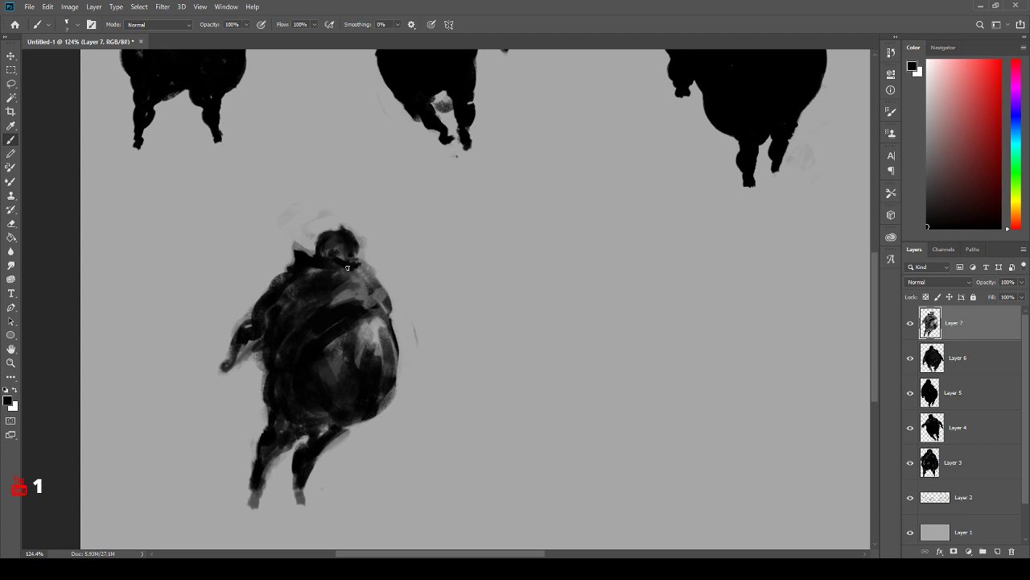
mouse_move(348, 268)
mouse_down()
mouse_move(303, 283)
mouse_move(360, 270)
mouse_up()
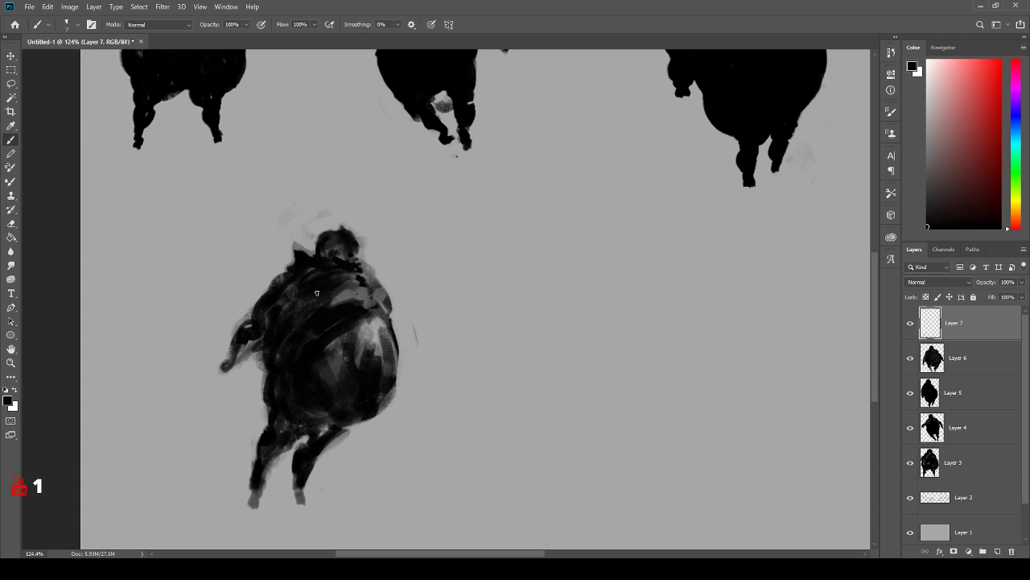
- Add a short sampled-grey stroke across the fifth figure's chest and darken the area below its collar
drag(334, 308, 323, 302)
alt+click(357, 288)
drag(334, 307, 321, 309)
key(bracketright)
key(bracketright)
alt+click(339, 270)
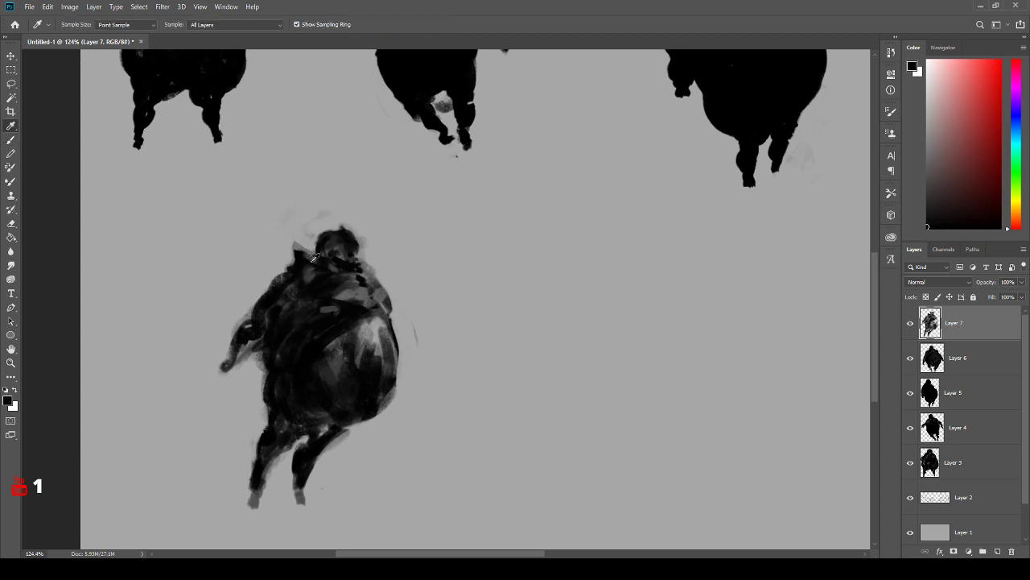
mouse_move(321, 267)
mouse_down()
mouse_move(297, 283)
mouse_move(332, 298)
mouse_up()
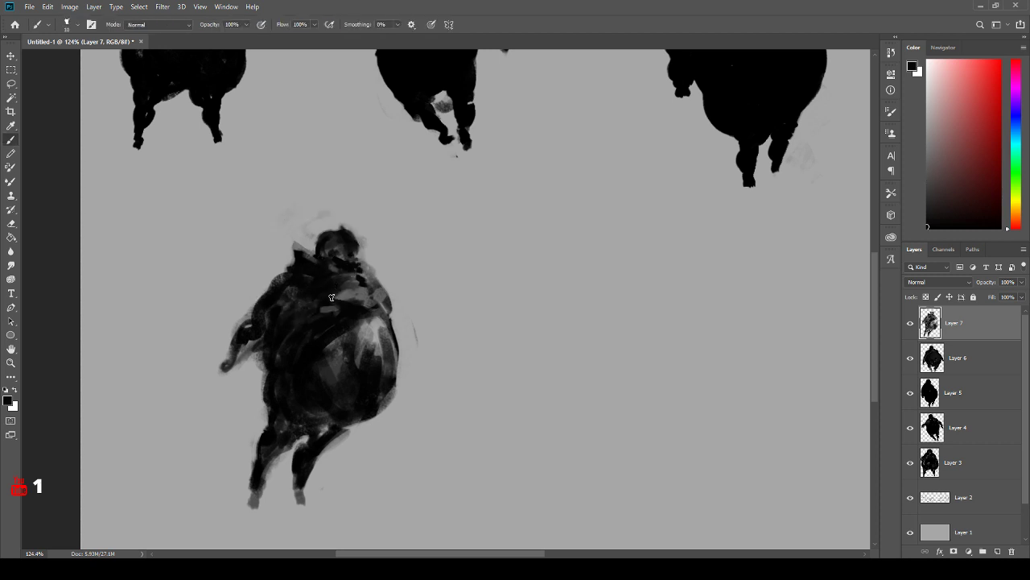
- Dot small light-grey spots across the fifth figure's chest, side and belly
alt+click(275, 352)
alt+click(274, 351)
click(362, 402)
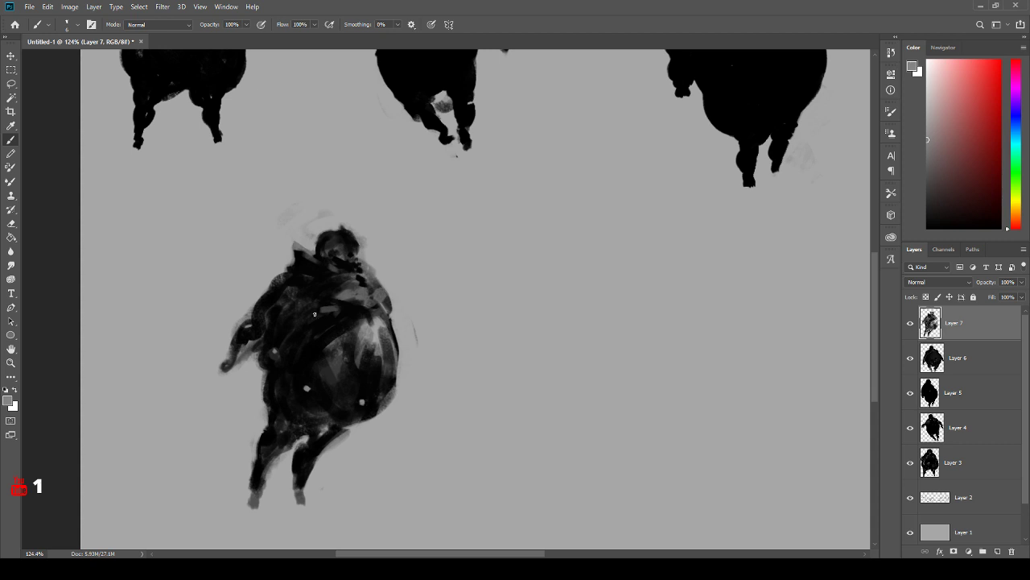
click(311, 313)
click(351, 362)
click(317, 282)
click(359, 298)
- Paint curved dark-grey strokes between the spots on the fifth figure's torso and belly using sampled tones
alt+click(413, 304)
alt+click(308, 309)
alt+click(294, 304)
key(])
click(298, 277)
alt+click(284, 348)
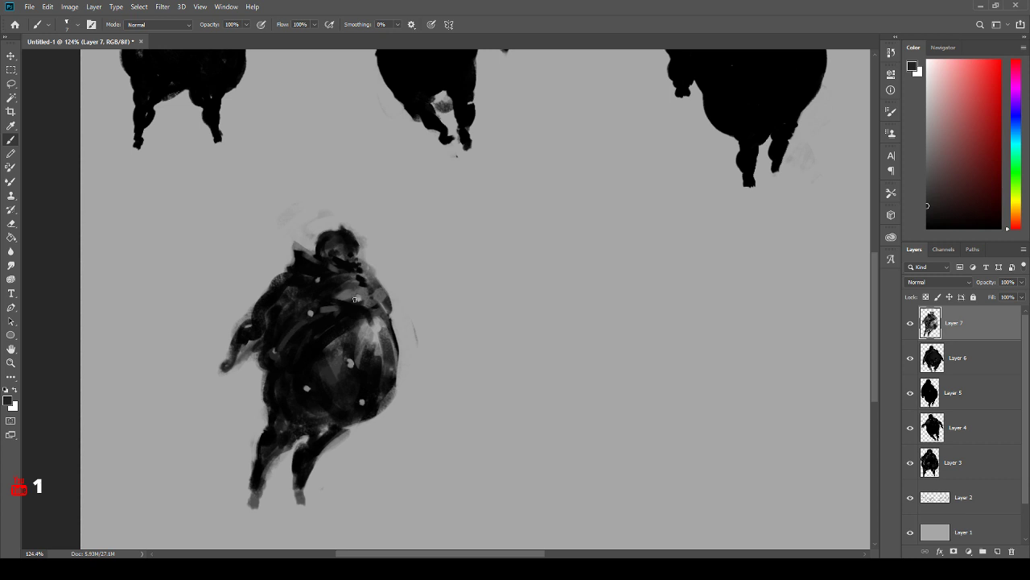
click(288, 367)
drag(314, 391, 346, 407)
mouse_move(316, 325)
mouse_down()
mouse_move(380, 373)
mouse_move(357, 369)
mouse_move(392, 368)
mouse_move(390, 394)
mouse_up()
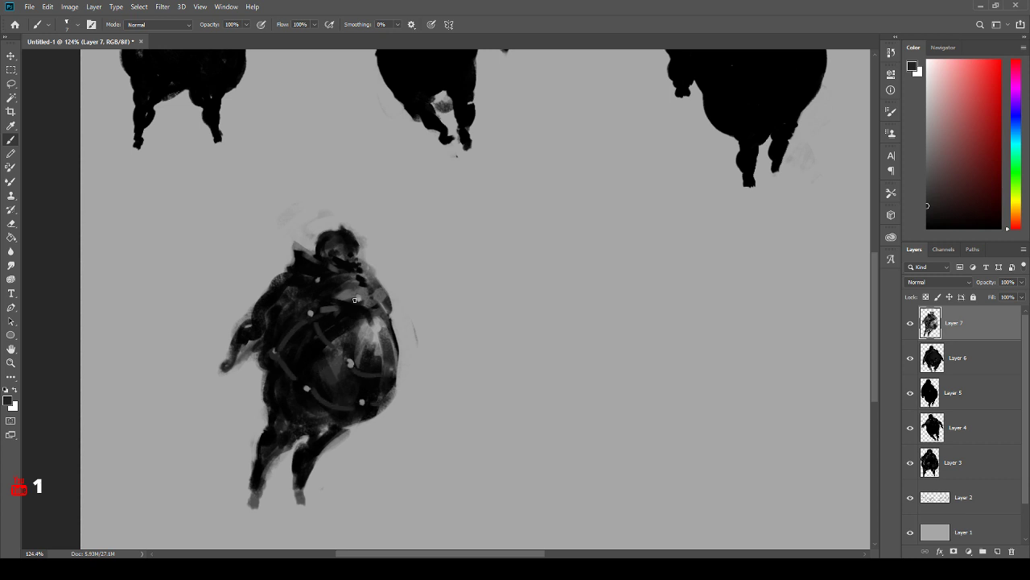
mouse_move(320, 282)
mouse_down()
mouse_move(353, 314)
mouse_move(294, 318)
mouse_move(318, 370)
mouse_move(295, 318)
mouse_move(279, 378)
mouse_move(327, 393)
mouse_move(342, 357)
mouse_move(357, 404)
mouse_move(308, 286)
mouse_up()
- Cover the spots, curved strokes and bright highlights on the fifth figure's chest and belly with sampled dark tones and a larger brush
alt+click(338, 330)
key(])
key(])
key(])
alt+click(359, 335)
key(])
key(])
mouse_move(345, 359)
mouse_down()
mouse_move(351, 336)
mouse_move(366, 348)
mouse_move(374, 386)
mouse_up()
alt+click(359, 300)
key(])
mouse_move(363, 299)
mouse_down()
mouse_move(310, 312)
mouse_move(342, 278)
mouse_move(339, 303)
mouse_move(316, 314)
mouse_move(340, 322)
mouse_move(323, 334)
mouse_move(320, 316)
mouse_move(315, 336)
mouse_move(350, 336)
mouse_move(337, 355)
mouse_move(353, 344)
mouse_move(325, 295)
mouse_move(307, 334)
mouse_move(348, 322)
mouse_move(338, 371)
mouse_move(371, 375)
mouse_up()
alt+click(317, 312)
alt+click(320, 332)
alt+click(321, 329)
drag(378, 333, 373, 399)
mouse_move(338, 317)
mouse_down()
mouse_move(362, 301)
mouse_move(378, 313)
mouse_up()
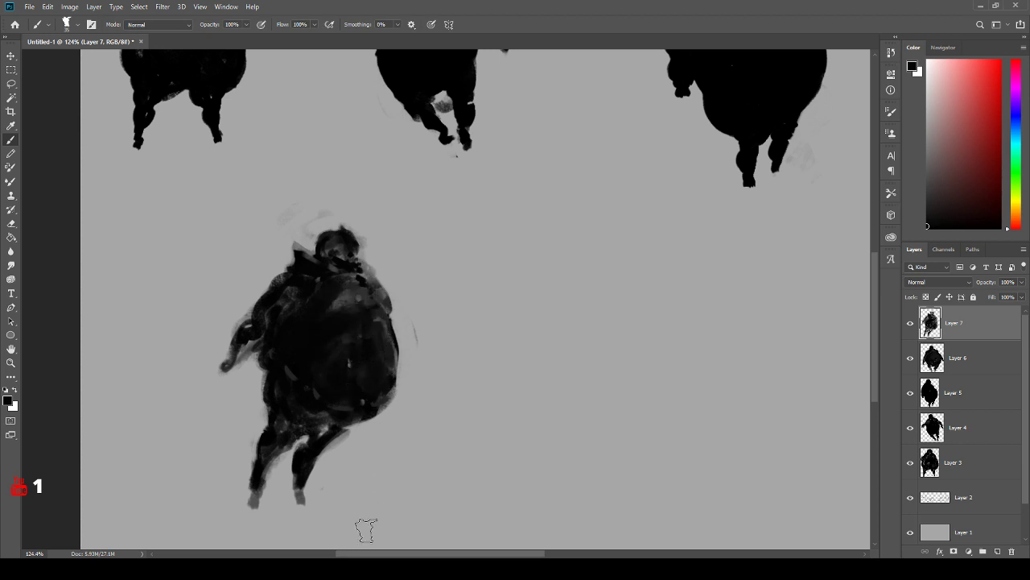
- Add a new layer above the fifth figure's layer and sample black from an existing silhouette
key(space)
drag(523, 436, 356, 437)
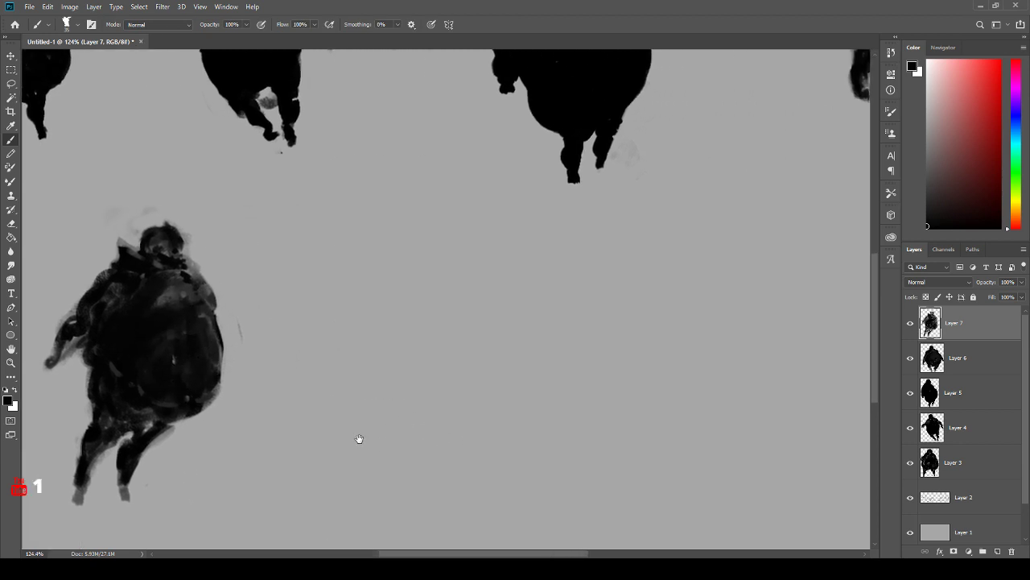
click(997, 551)
drag(549, 403, 484, 403)
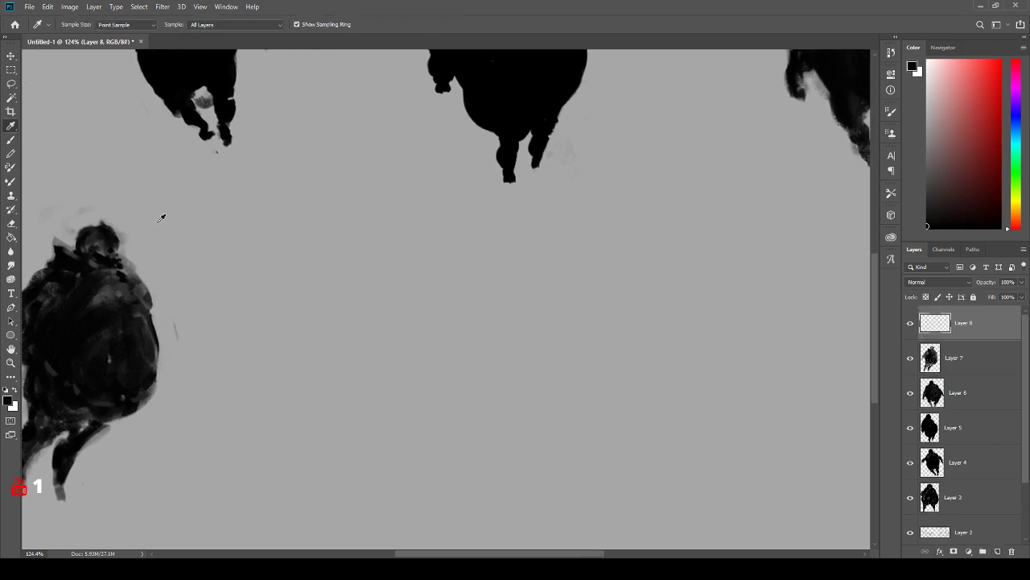
alt+click(523, 90)
drag(522, 367, 460, 357)
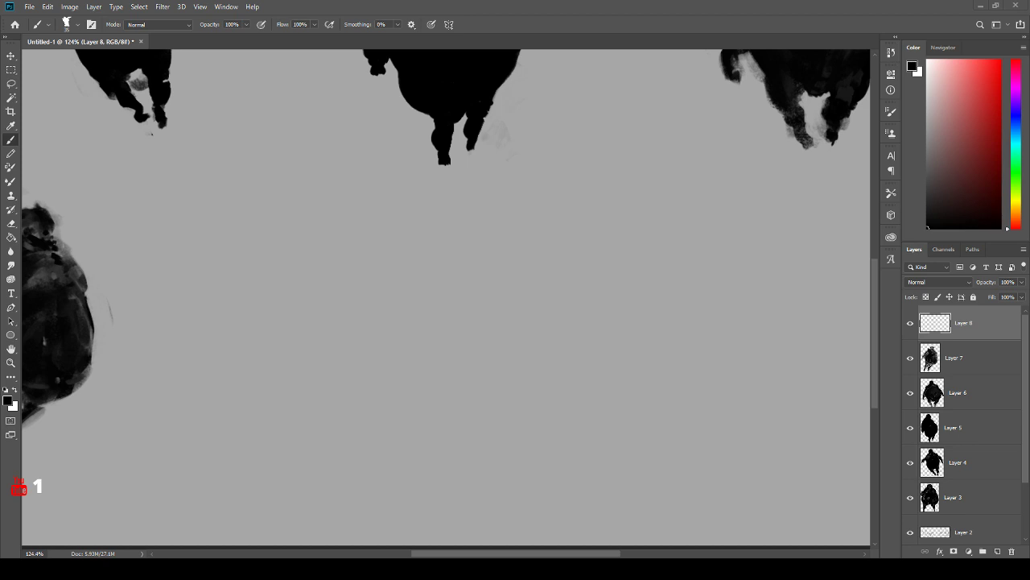
- Repaint the fifth figure's right edge and shade its belly with sampled dark greys on the new layer
drag(402, 330, 792, 320)
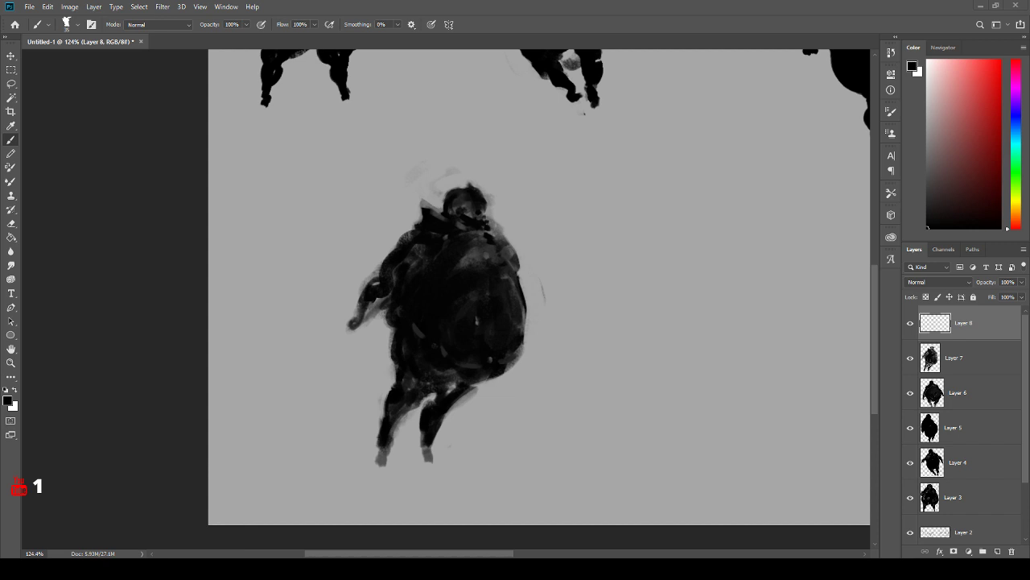
drag(511, 282, 519, 332)
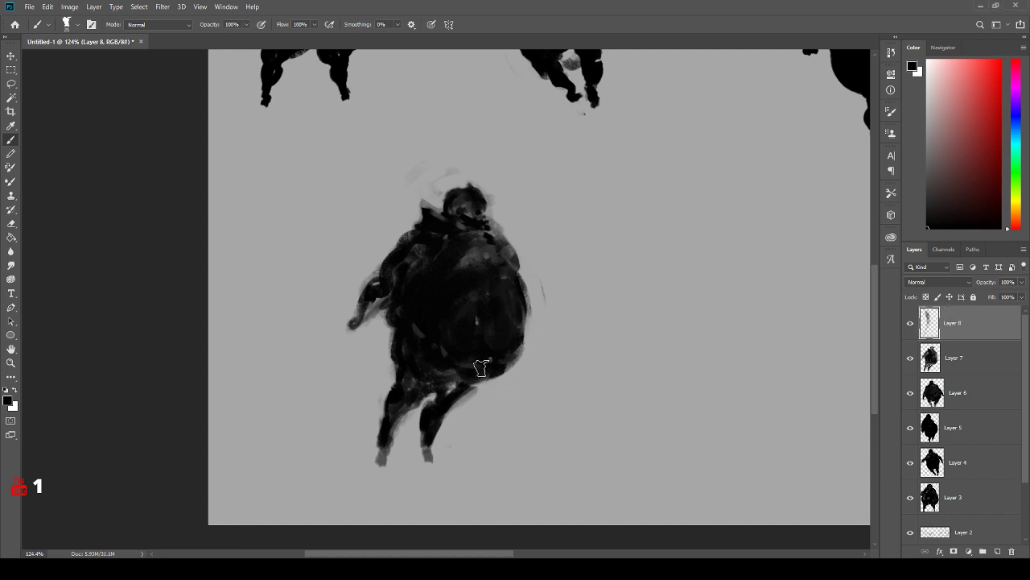
mouse_move(480, 367)
mouse_down()
mouse_move(488, 246)
mouse_move(497, 342)
mouse_move(501, 325)
mouse_move(473, 335)
mouse_move(506, 321)
mouse_move(499, 338)
mouse_move(509, 312)
mouse_move(496, 336)
mouse_move(510, 331)
mouse_move(528, 406)
mouse_move(321, 425)
mouse_up()
alt+click(483, 253)
alt+click(502, 321)
alt+click(507, 311)
key(bracketleft)
key(bracketleft)
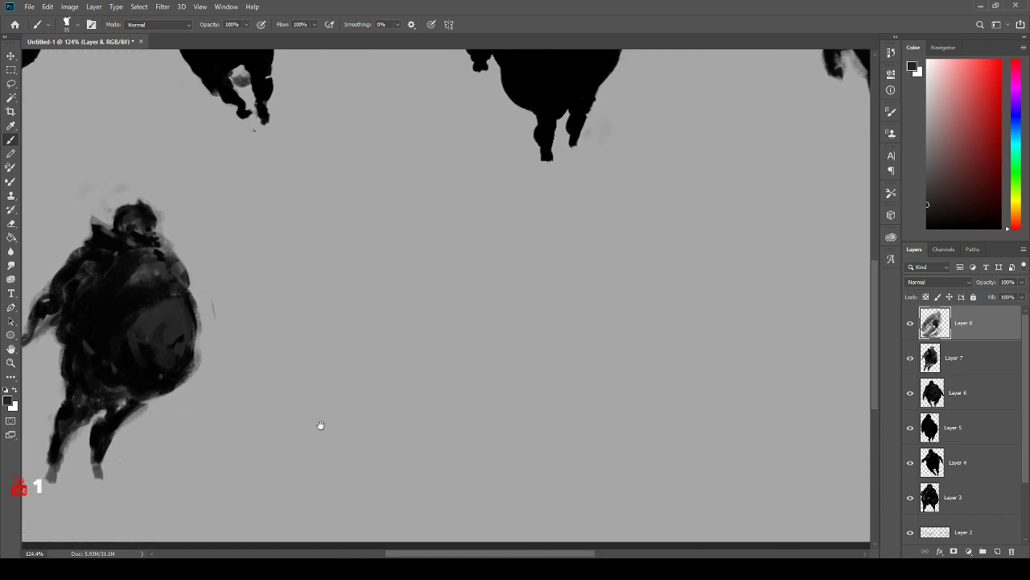
- Merge the new shading layer with the fifth figure's layer and add an empty layer above it
shift+click(971, 360)
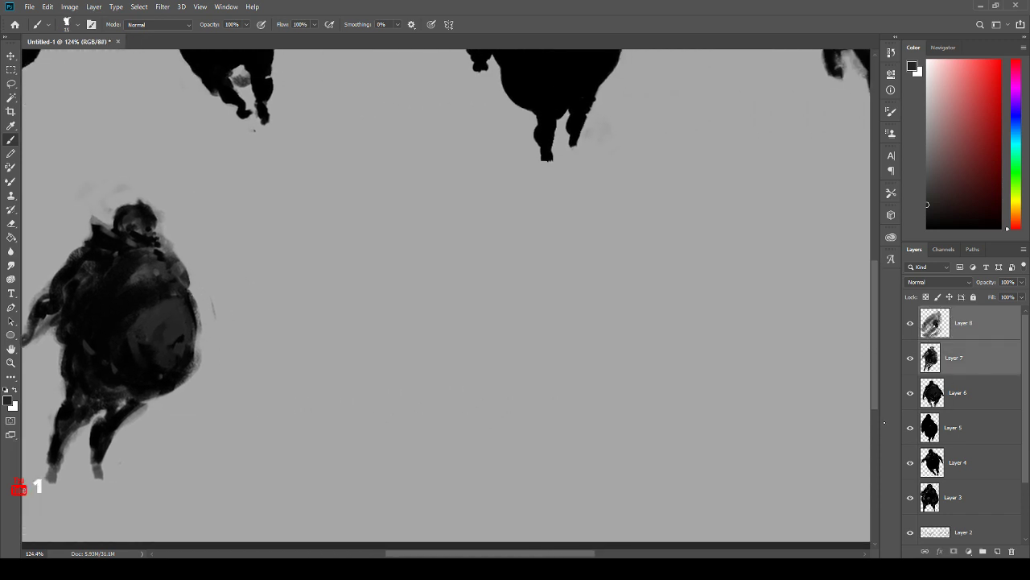
key(ctrl+e)
click(996, 554)
- Block in a sixth bulky figure beside the fifth with a larger brush, roughing out its head, body, legs and bent right arm
drag(635, 384, 528, 395)
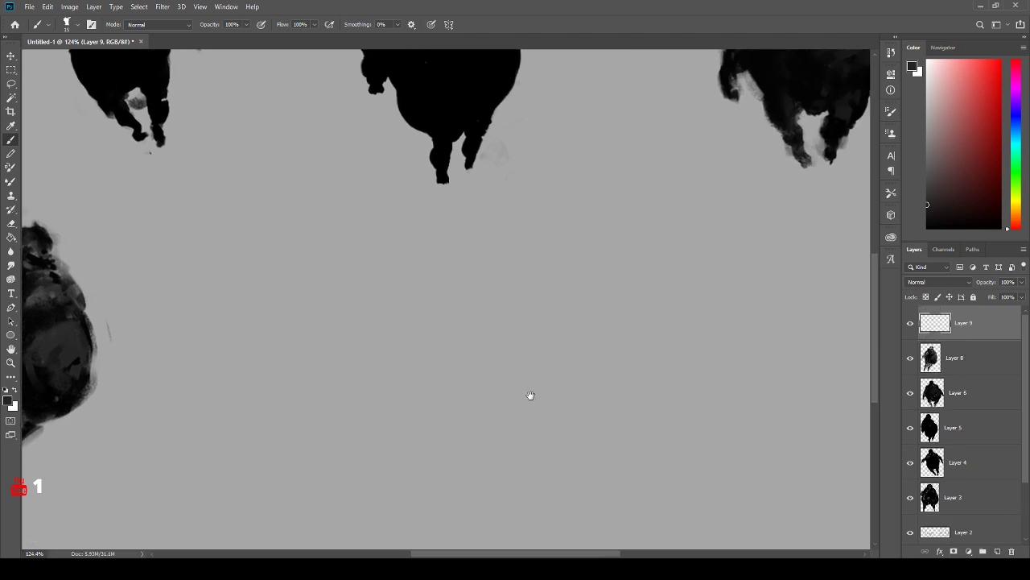
key(bracketright)
key(bracketright)
key(bracketright)
key(bracketright)
key(bracketright)
mouse_move(481, 255)
mouse_down()
mouse_move(380, 308)
mouse_move(383, 326)
mouse_up()
mouse_move(437, 281)
mouse_down()
mouse_move(445, 367)
mouse_move(462, 352)
mouse_move(416, 362)
mouse_move(463, 385)
mouse_move(502, 304)
mouse_move(463, 387)
mouse_move(388, 397)
mouse_move(440, 435)
mouse_move(494, 395)
mouse_move(443, 281)
mouse_move(465, 262)
mouse_move(457, 323)
mouse_move(426, 296)
mouse_move(407, 321)
mouse_move(421, 386)
mouse_move(426, 326)
mouse_move(421, 400)
mouse_move(465, 371)
mouse_move(489, 309)
mouse_move(421, 312)
mouse_move(450, 304)
mouse_move(515, 344)
mouse_move(502, 399)
mouse_move(440, 390)
mouse_move(472, 408)
mouse_move(454, 439)
mouse_move(492, 474)
mouse_move(489, 419)
mouse_move(499, 465)
mouse_move(474, 459)
mouse_up()
mouse_move(481, 306)
mouse_down()
mouse_move(498, 279)
mouse_move(486, 253)
mouse_move(475, 285)
mouse_move(439, 296)
mouse_move(423, 352)
mouse_move(471, 361)
mouse_move(501, 299)
mouse_move(534, 340)
mouse_move(525, 327)
mouse_move(544, 339)
mouse_move(553, 326)
mouse_move(537, 339)
mouse_move(560, 327)
mouse_move(570, 354)
mouse_up()
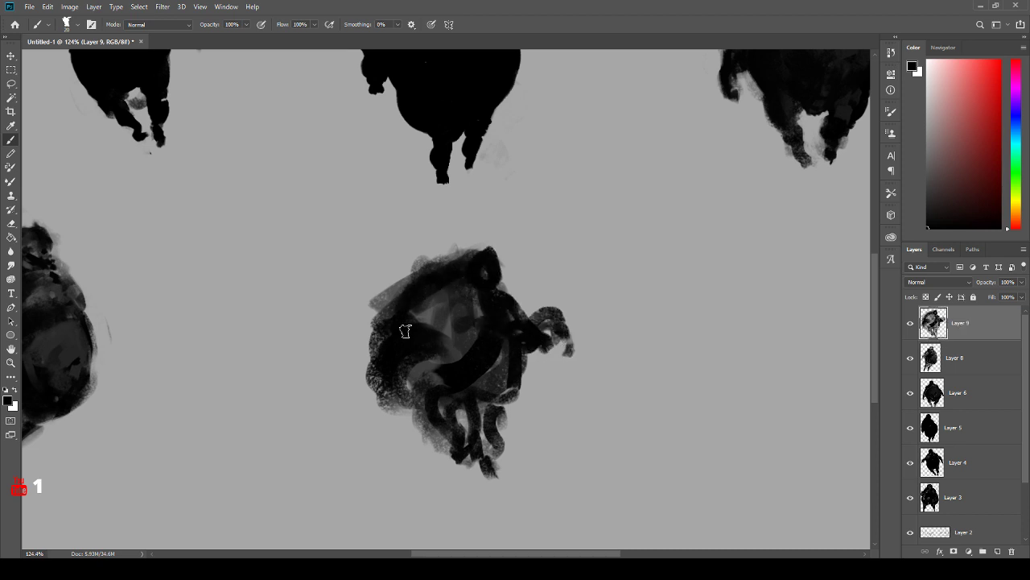
- Paint the sixth figure's arched, drooping left arm with sampled dark greys
mouse_move(403, 329)
mouse_down()
mouse_move(395, 363)
mouse_move(435, 333)
mouse_move(375, 346)
mouse_move(355, 387)
mouse_move(378, 427)
mouse_up()
alt+click(435, 332)
alt+click(413, 351)
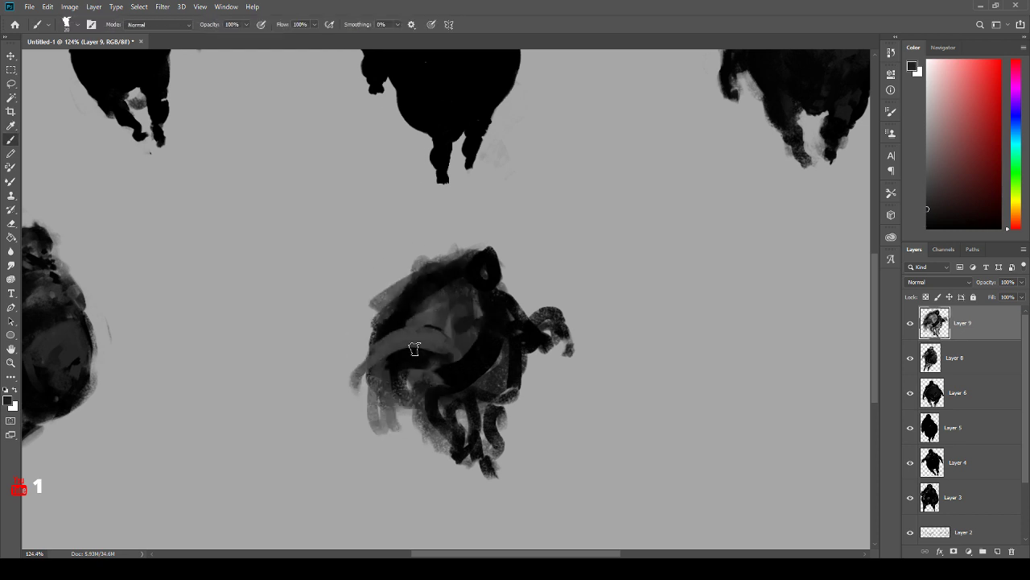
drag(413, 350, 388, 427)
mouse_move(439, 356)
mouse_down()
mouse_move(389, 388)
mouse_move(377, 430)
mouse_move(381, 391)
mouse_move(393, 455)
mouse_up()
- Fill the sixth figure's torso and belly with sampled black and erase stray paint around its legs
alt+click(409, 326)
mouse_move(403, 351)
mouse_down()
mouse_move(370, 361)
mouse_move(442, 349)
mouse_move(436, 333)
mouse_move(396, 310)
mouse_move(451, 315)
mouse_move(471, 358)
mouse_move(493, 316)
mouse_move(513, 339)
mouse_move(464, 379)
mouse_move(437, 379)
mouse_move(449, 427)
mouse_move(467, 443)
mouse_move(502, 411)
mouse_move(471, 408)
mouse_move(519, 344)
mouse_move(471, 400)
mouse_move(463, 388)
mouse_move(505, 451)
mouse_move(462, 460)
mouse_move(442, 436)
mouse_move(516, 439)
mouse_move(536, 372)
mouse_move(431, 435)
mouse_move(417, 407)
mouse_move(517, 427)
mouse_move(468, 411)
mouse_move(438, 433)
mouse_move(458, 431)
mouse_move(480, 411)
mouse_move(426, 427)
mouse_move(450, 428)
mouse_move(442, 439)
mouse_move(461, 459)
mouse_move(499, 422)
mouse_move(491, 467)
mouse_up()
key(e)
key(b)
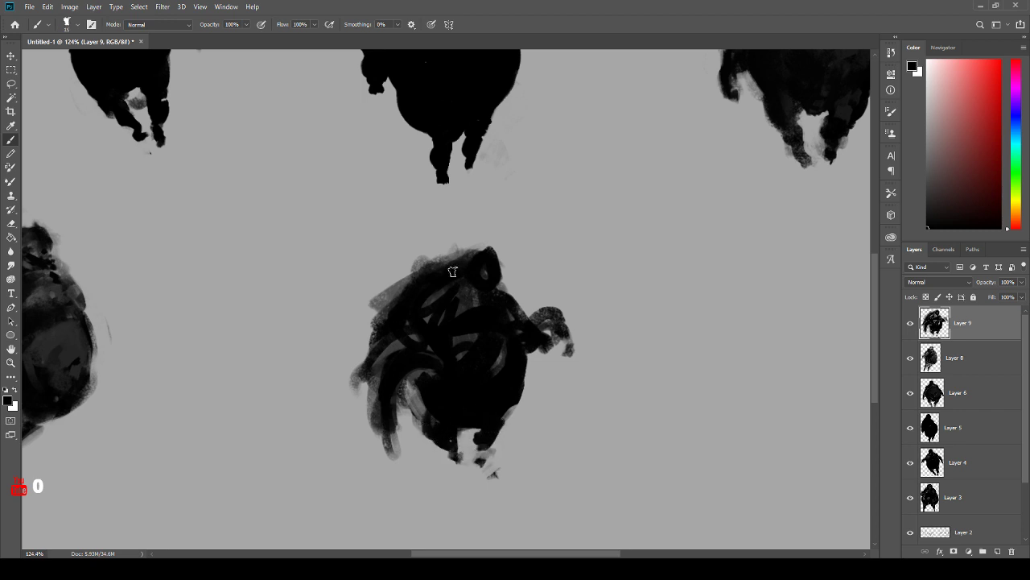
- Trim the sixth figure's left shoulder and head outline by erasing loose edges and repainting them in black
key(e)
mouse_move(451, 267)
mouse_down()
mouse_move(477, 236)
mouse_move(457, 262)
mouse_move(374, 316)
mouse_move(436, 259)
mouse_move(363, 319)
mouse_move(353, 418)
mouse_move(411, 299)
mouse_move(458, 260)
mouse_move(355, 330)
mouse_move(382, 293)
mouse_move(451, 263)
mouse_up()
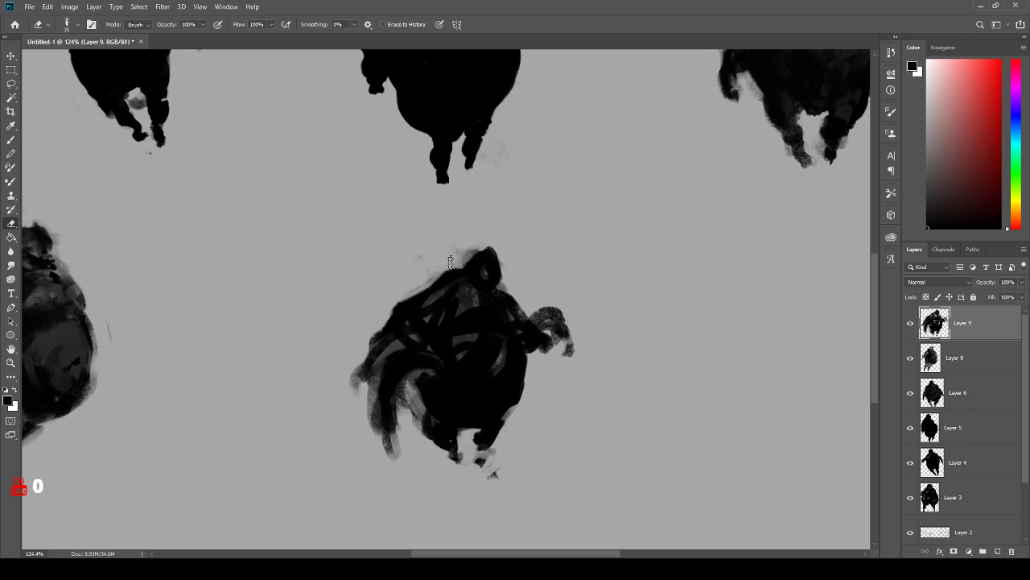
key(b)
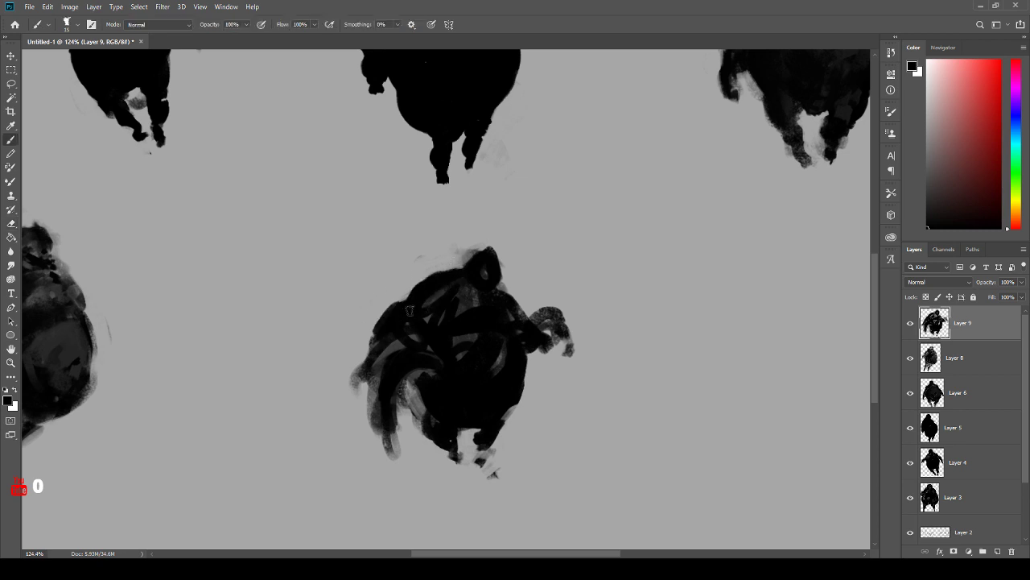
key(e)
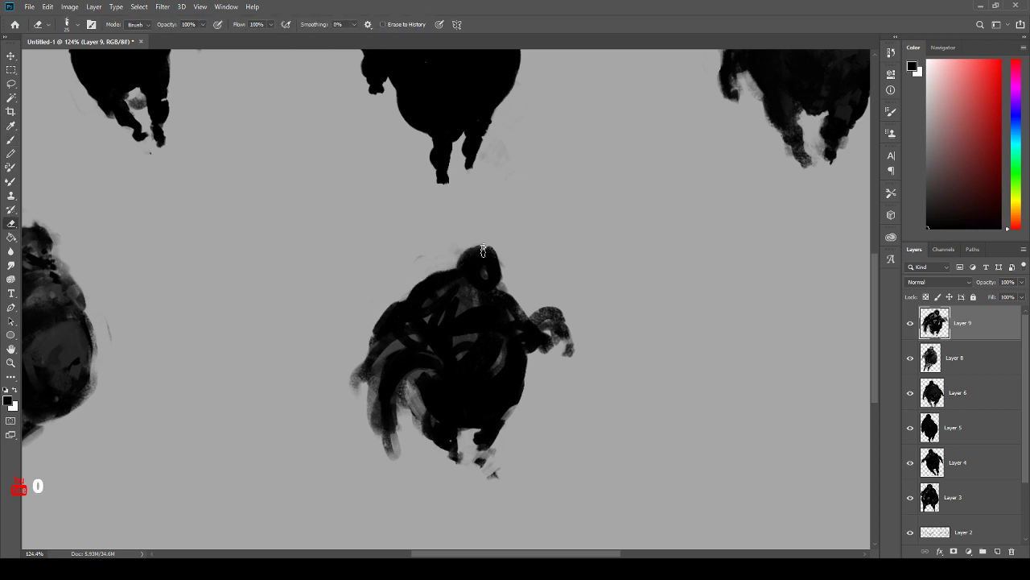
mouse_move(492, 249)
mouse_down()
mouse_move(472, 301)
mouse_move(491, 279)
mouse_move(477, 272)
mouse_move(461, 298)
mouse_move(477, 313)
mouse_move(506, 307)
mouse_move(433, 323)
mouse_move(466, 336)
mouse_move(378, 347)
mouse_move(430, 360)
mouse_move(438, 344)
mouse_move(477, 374)
mouse_move(467, 341)
mouse_move(478, 376)
mouse_move(450, 375)
mouse_up()
- Shade the sixth figure's head, chest and left arm with sampled dark greys and black
key(b)
alt+click(472, 301)
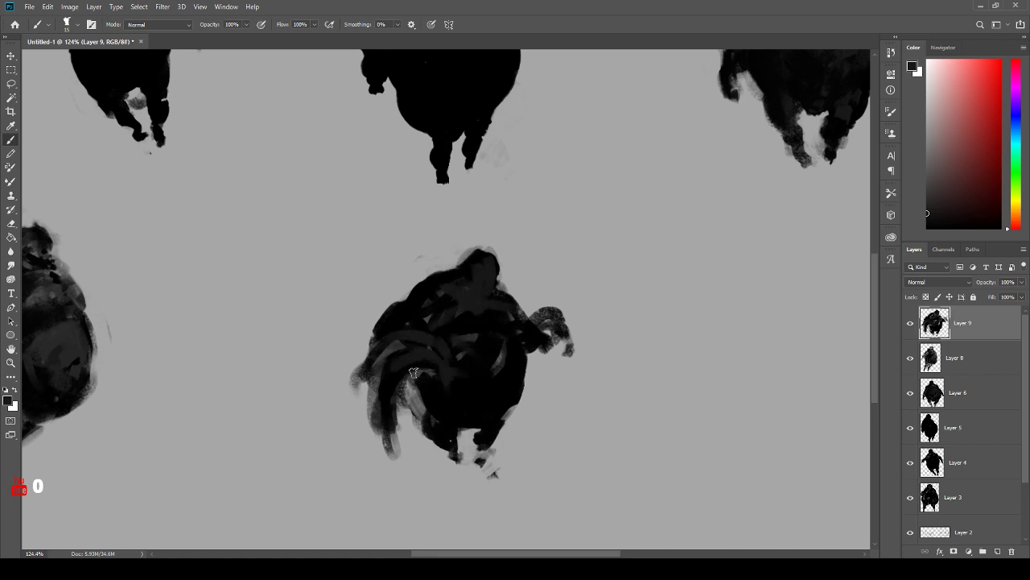
key(alt)
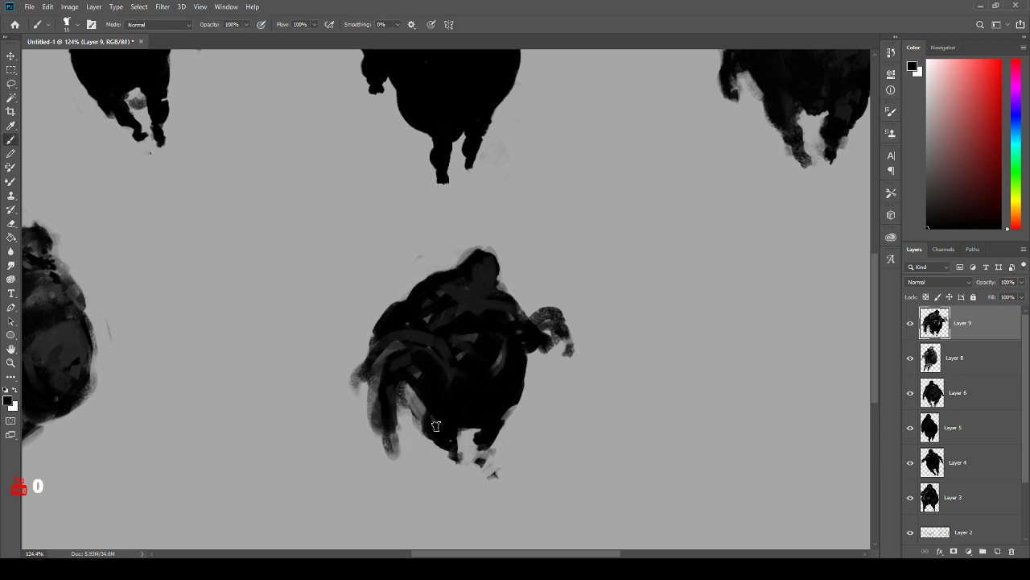
alt+click(442, 350)
key(alt)
alt+click(393, 312)
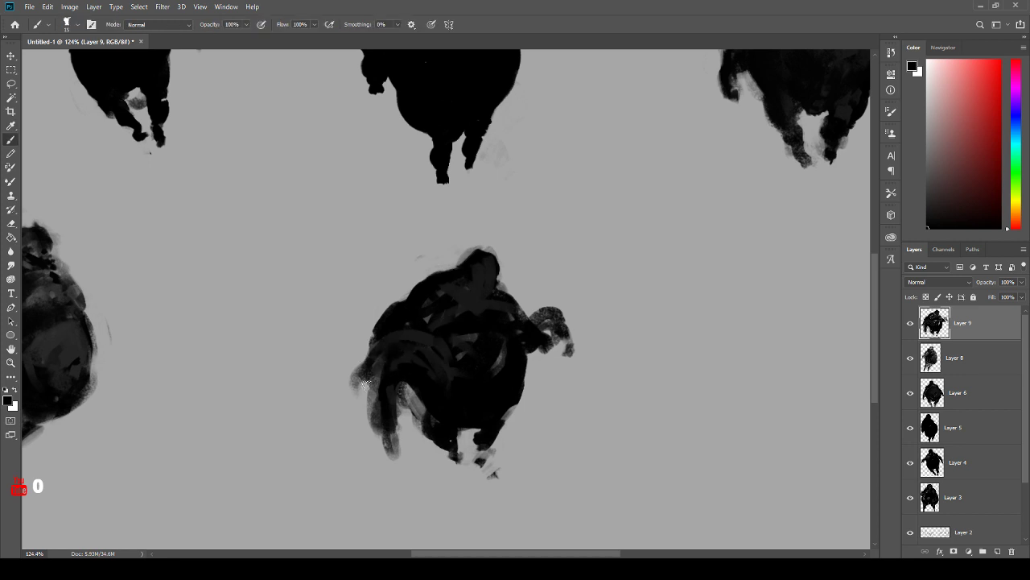
mouse_move(404, 336)
mouse_down()
mouse_move(377, 375)
mouse_move(445, 321)
mouse_move(413, 341)
mouse_move(453, 394)
mouse_up()
alt+click(451, 395)
mouse_move(403, 344)
mouse_down()
mouse_move(433, 349)
mouse_move(451, 395)
mouse_up()
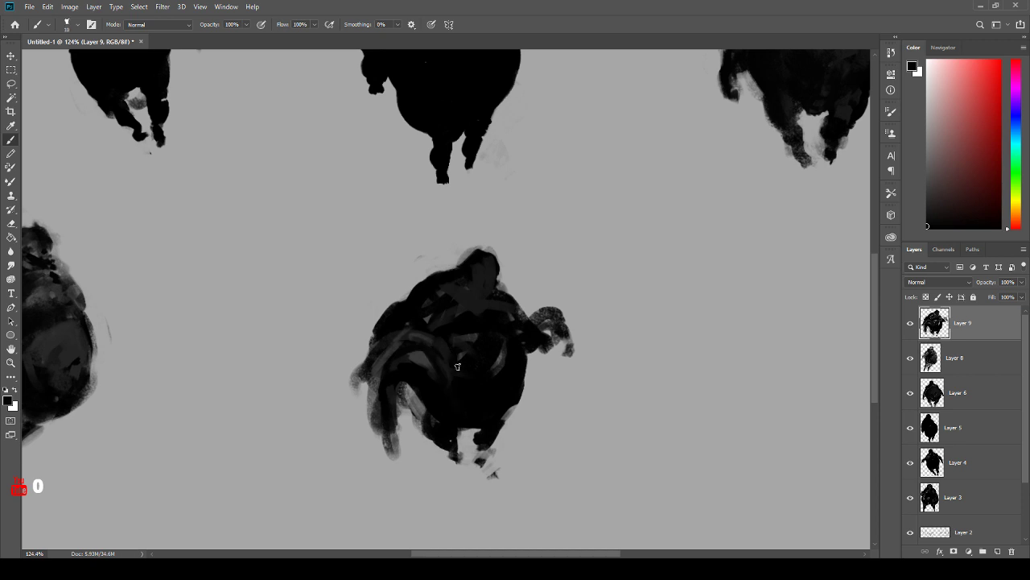
- Smooth the sixth figure's belly and chest with broader strokes of sampled dark grey, blending the shoulders into the neck
alt+click(488, 367)
key(])
drag(458, 338, 460, 375)
mouse_move(450, 303)
mouse_down()
mouse_move(489, 330)
mouse_move(491, 312)
mouse_move(469, 331)
mouse_move(483, 361)
mouse_move(506, 363)
mouse_move(501, 329)
mouse_move(439, 327)
mouse_move(443, 295)
mouse_move(422, 314)
mouse_up()
alt+click(465, 292)
key(bracketright)
alt+click(472, 273)
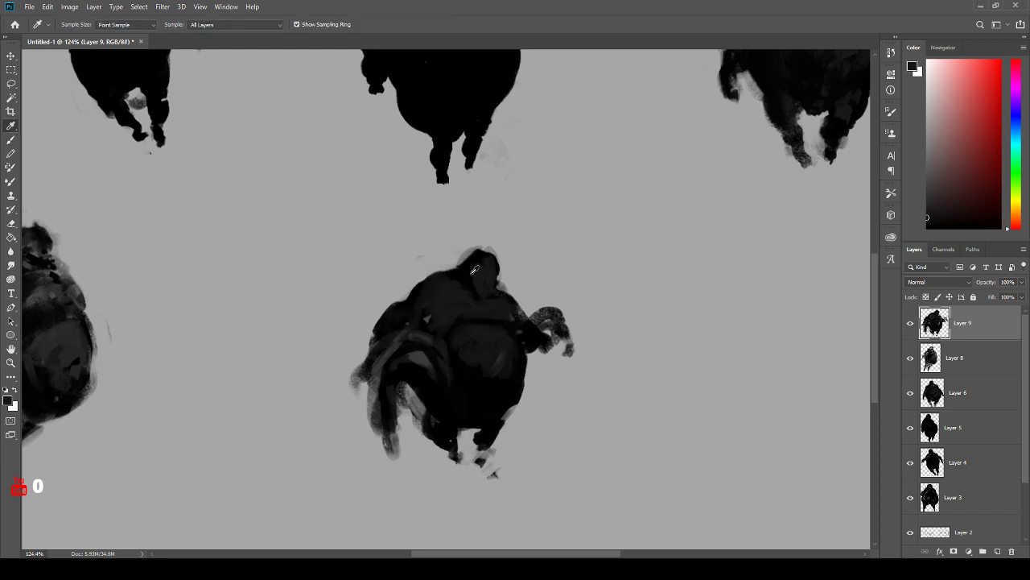
alt+click(468, 278)
drag(467, 281, 435, 294)
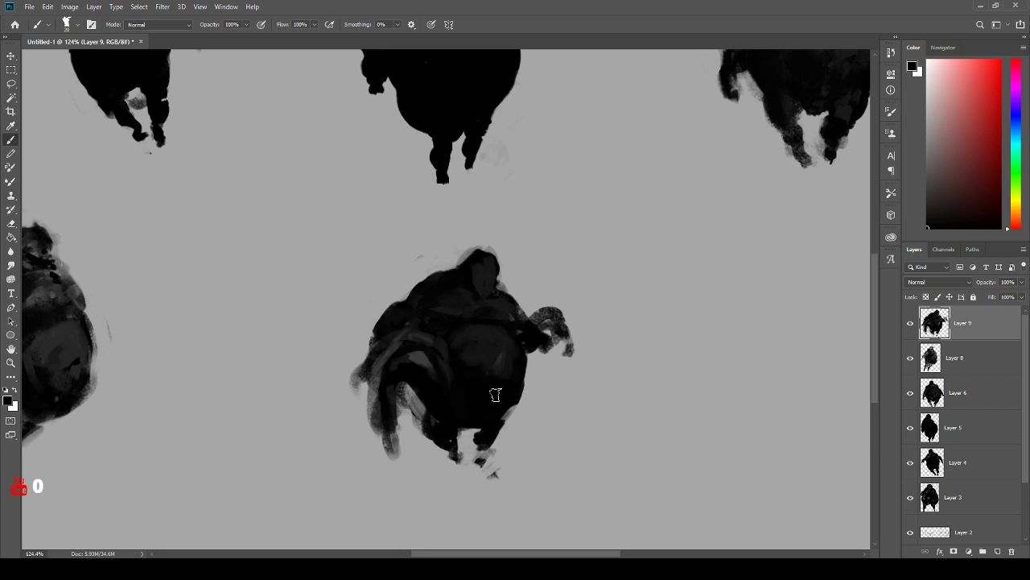
- Model the sixth figure's round belly with sampled dark-grey strokes and a small dark navel
alt+click(487, 359)
mouse_move(472, 375)
mouse_down()
mouse_move(511, 373)
mouse_move(494, 367)
mouse_up()
alt+click(511, 396)
key([)
alt+click(502, 381)
alt+click(504, 371)
click(499, 377)
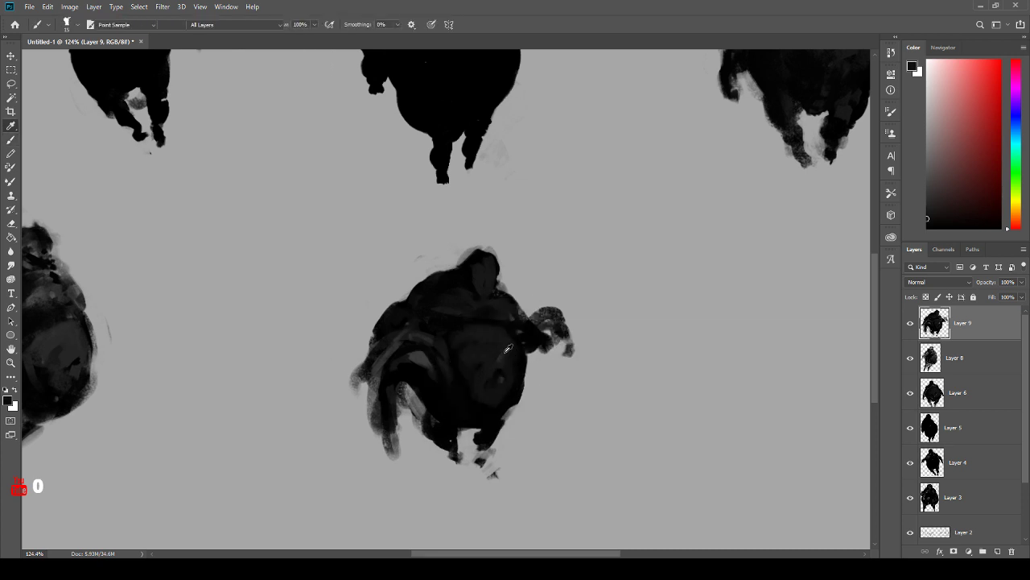
alt+click(504, 351)
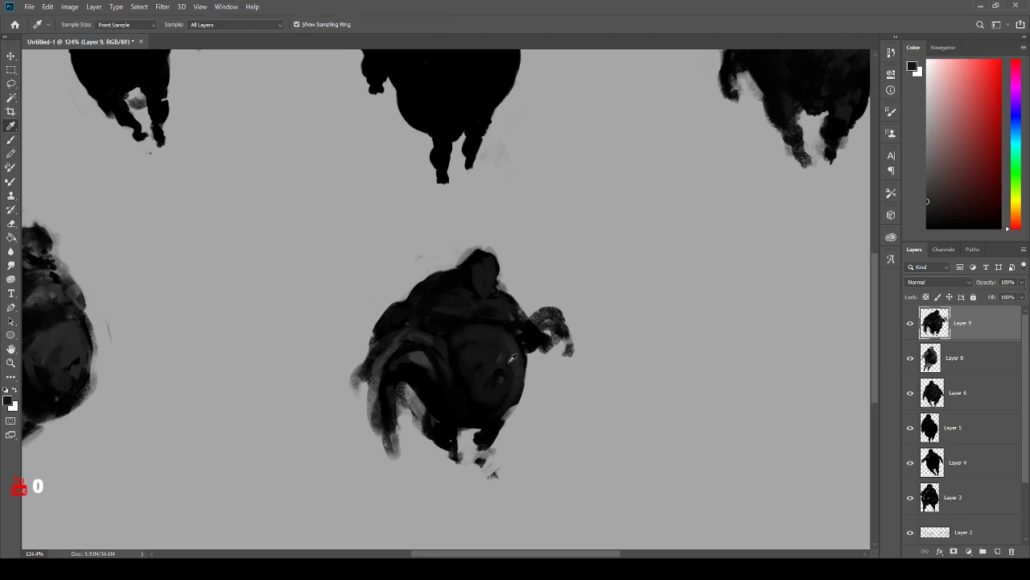
alt+click(513, 358)
- Widen the sixth figure's belly on its right edge and define both short legs in sampled black
alt+click(511, 330)
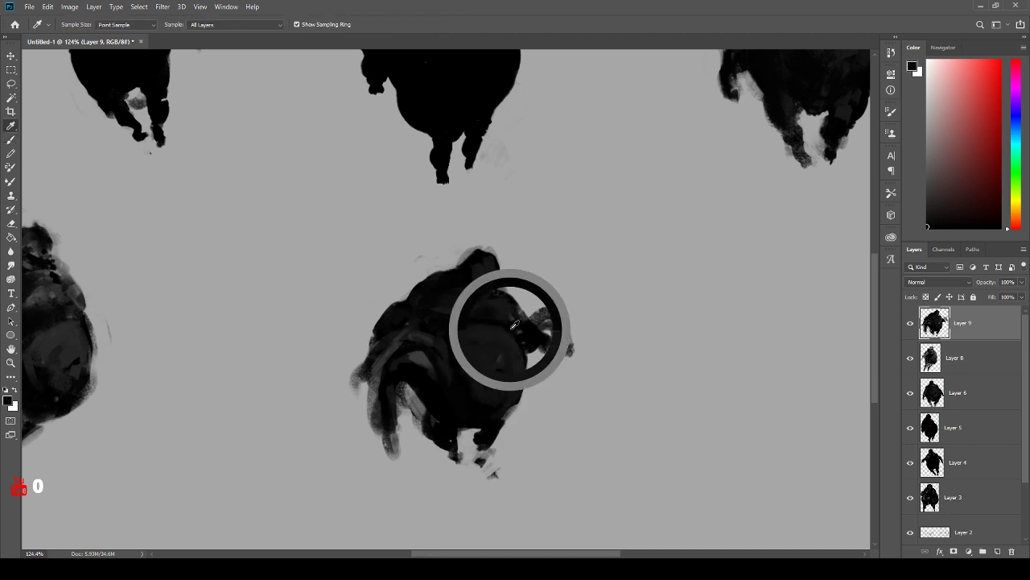
mouse_move(515, 374)
mouse_down()
mouse_move(493, 428)
mouse_move(494, 405)
mouse_move(460, 382)
mouse_move(458, 411)
mouse_move(472, 425)
mouse_move(502, 392)
mouse_move(449, 408)
mouse_move(480, 407)
mouse_move(485, 371)
mouse_move(442, 442)
mouse_move(449, 449)
mouse_move(444, 433)
mouse_move(455, 463)
mouse_move(476, 441)
mouse_up()
alt+click(464, 396)
key(bracketleft)
alt+click(438, 432)
drag(473, 449, 475, 467)
drag(501, 434, 514, 410)
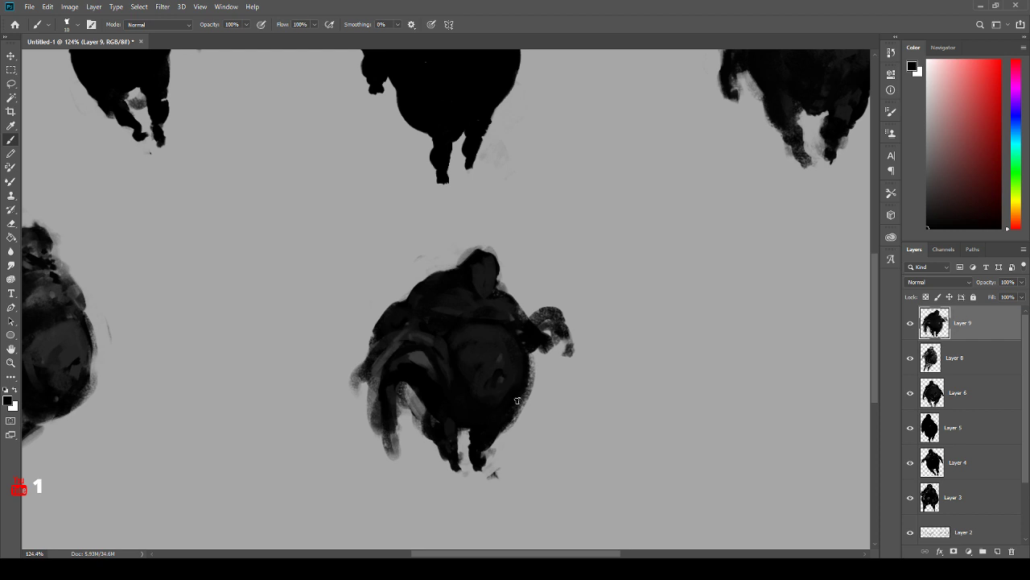
- Repaint the sixth figure's left arm as a long black shape tapering to a point and fill its gap to the body
drag(623, 467, 528, 486)
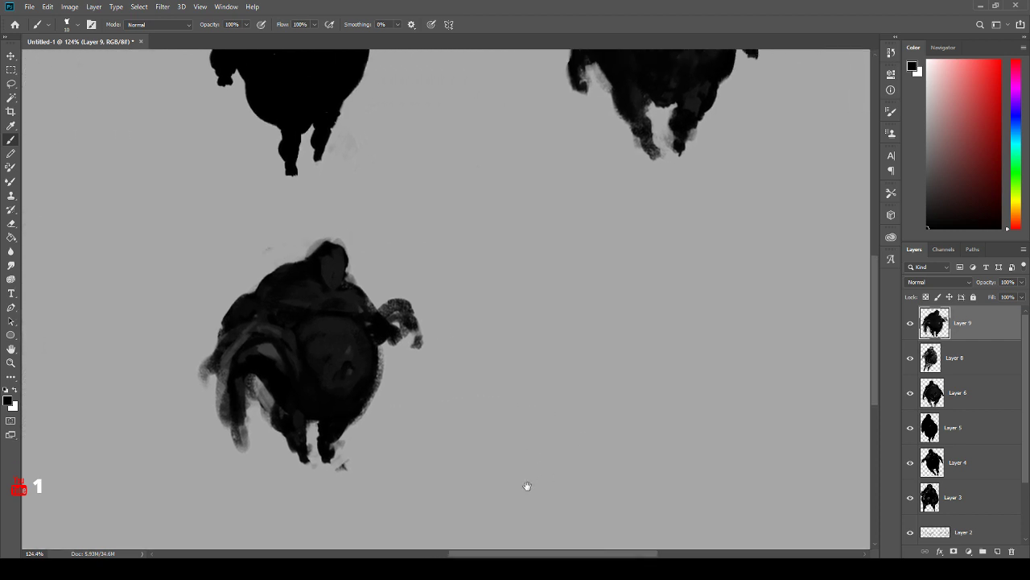
mouse_move(240, 371)
mouse_down()
mouse_move(230, 476)
mouse_move(222, 439)
mouse_up()
drag(218, 362, 214, 442)
mouse_move(216, 370)
mouse_down()
mouse_move(230, 444)
mouse_move(213, 373)
mouse_move(219, 420)
mouse_up()
drag(234, 478, 235, 482)
mouse_move(240, 444)
mouse_down()
mouse_move(251, 373)
mouse_move(270, 404)
mouse_up()
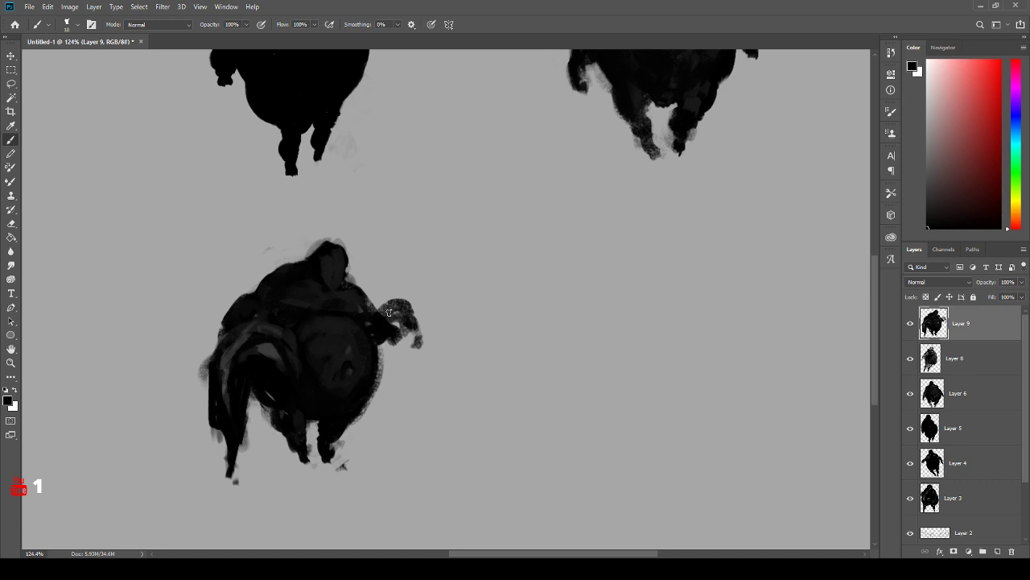
- Reshape the sixth figure's right arm into a raised, outstretched hand, erase the old curved forearm and sample dark grey for shading
drag(388, 313, 409, 312)
mouse_move(408, 311)
mouse_down()
mouse_move(405, 337)
mouse_move(413, 313)
mouse_move(405, 320)
mouse_move(395, 304)
mouse_move(407, 296)
mouse_move(393, 316)
mouse_move(404, 314)
mouse_move(408, 306)
mouse_move(375, 320)
mouse_move(434, 298)
mouse_move(379, 320)
mouse_up()
key(e)
key(b)
alt+click(349, 326)
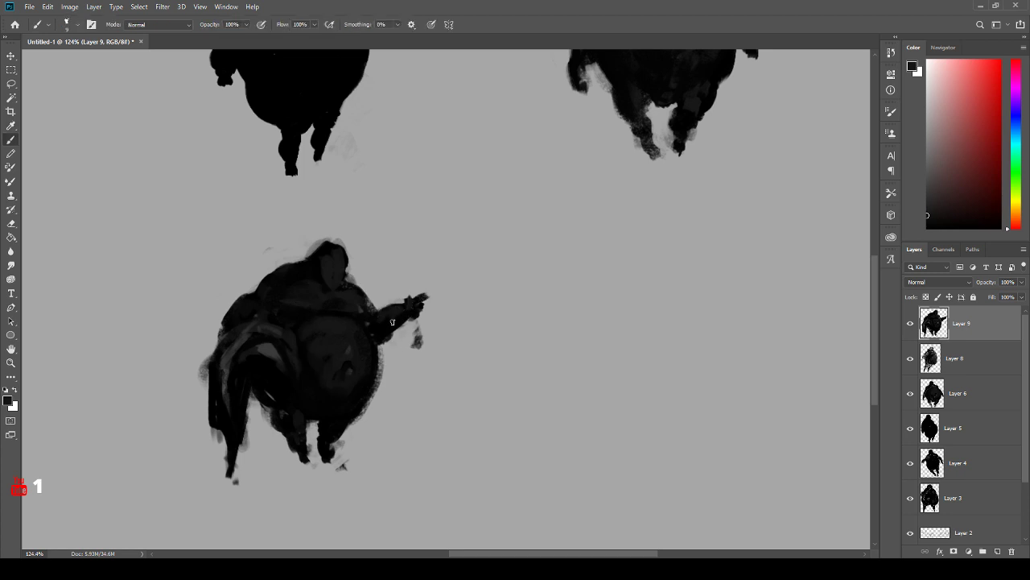
- Blend the sixth figure's right arm, chest and hood with sampled dark tones and erase the leftover fragment below its raised hand
alt+click(385, 327)
mouse_move(356, 290)
mouse_down()
mouse_move(368, 320)
mouse_move(351, 290)
mouse_up()
alt+click(346, 290)
key(])
alt+click(324, 272)
key(bracketright)
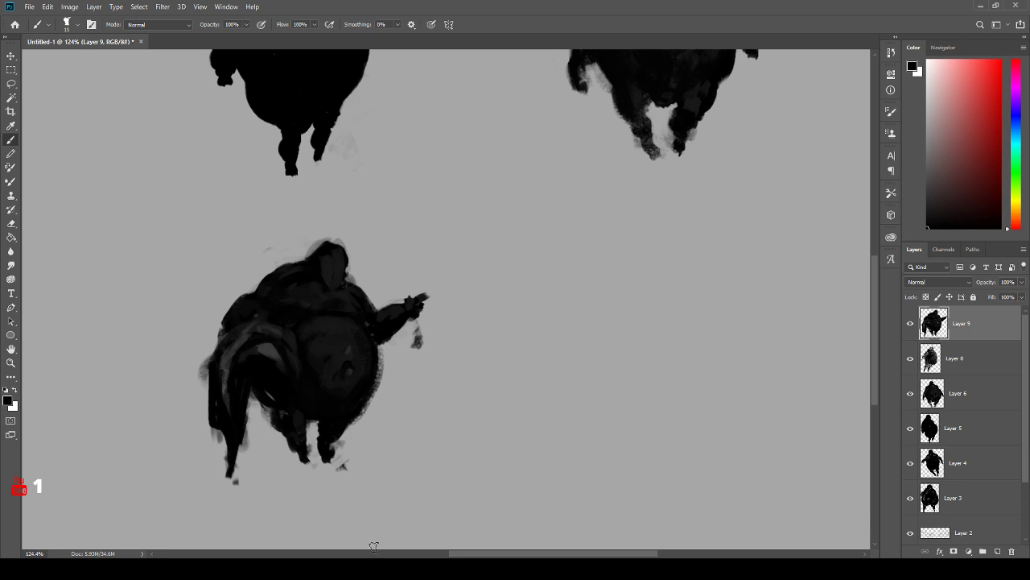
key(e)
drag(434, 332, 416, 348)
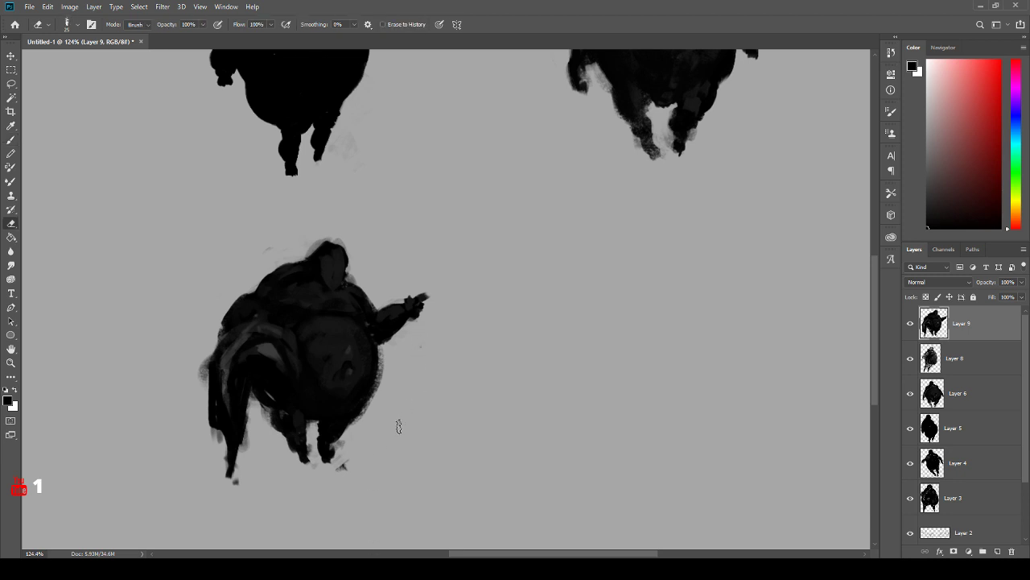
- Repaint the sixth figure's two short legs in black with a finer brush, slanting them inward to narrow feet
key(b)
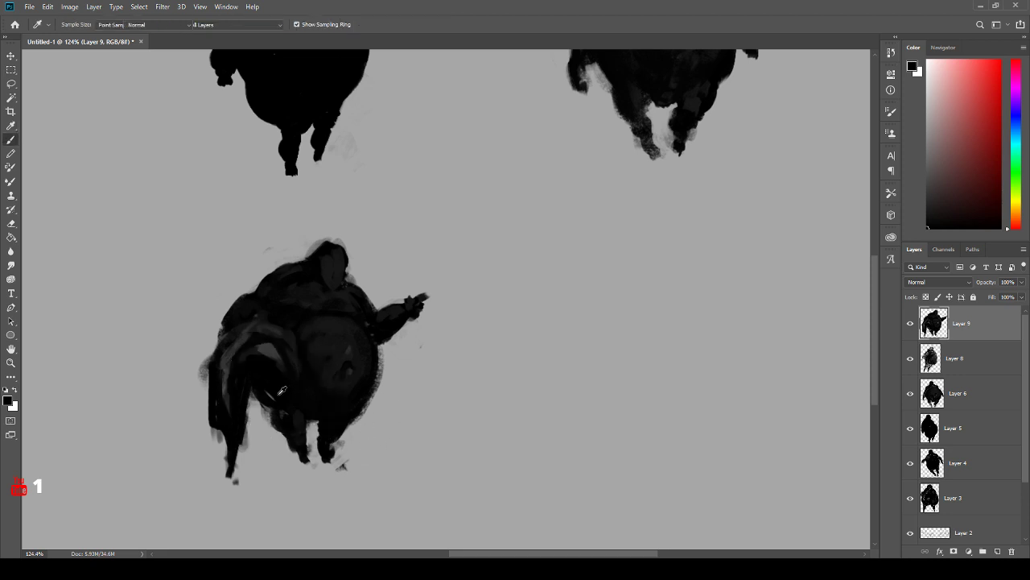
key(bracketleft)
drag(296, 423, 304, 466)
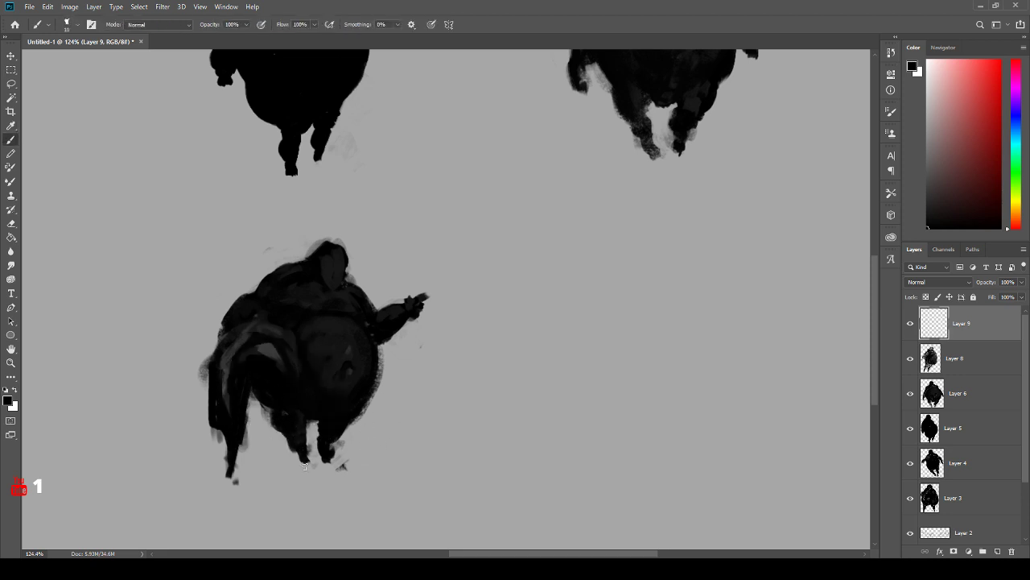
mouse_move(306, 418)
mouse_down()
mouse_move(339, 419)
mouse_move(331, 442)
mouse_move(342, 443)
mouse_move(323, 467)
mouse_move(350, 438)
mouse_move(322, 455)
mouse_up()
key(e)
key(b)
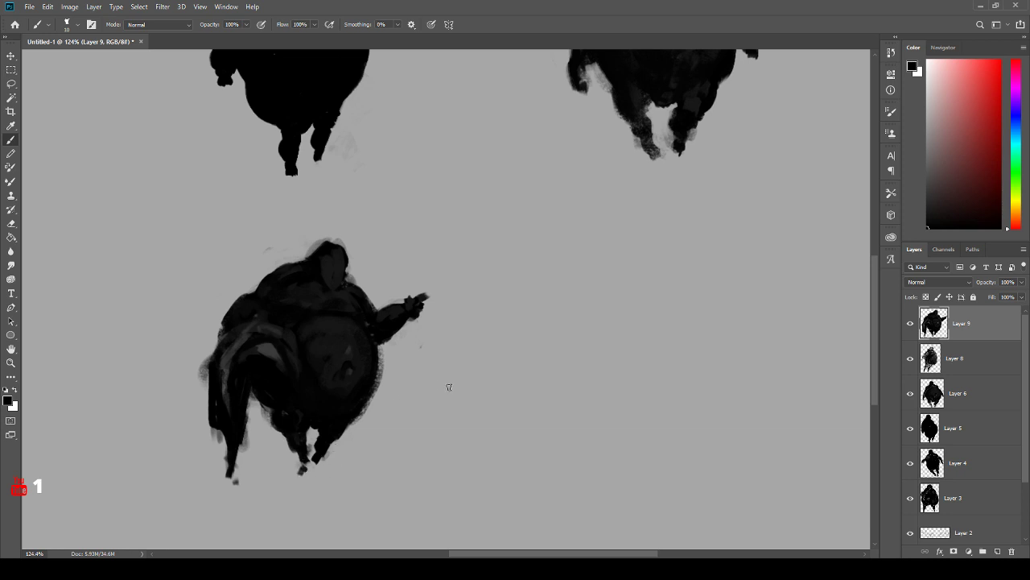
- Add a new layer and rough in a seventh bulky hooded figure in black, beside the sixth figure and below the upper row
drag(449, 387, 361, 454)
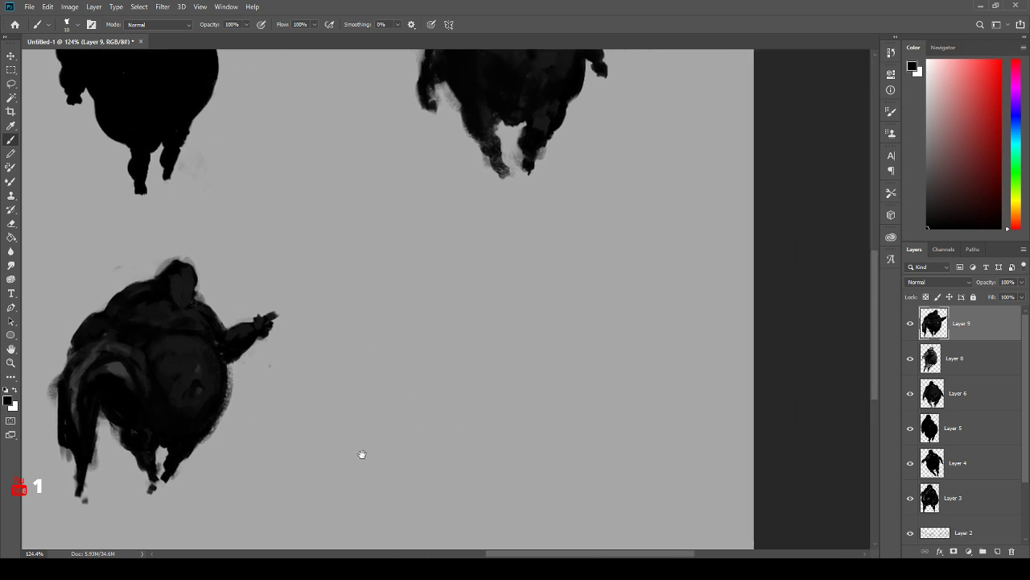
click(996, 551)
drag(732, 478, 650, 470)
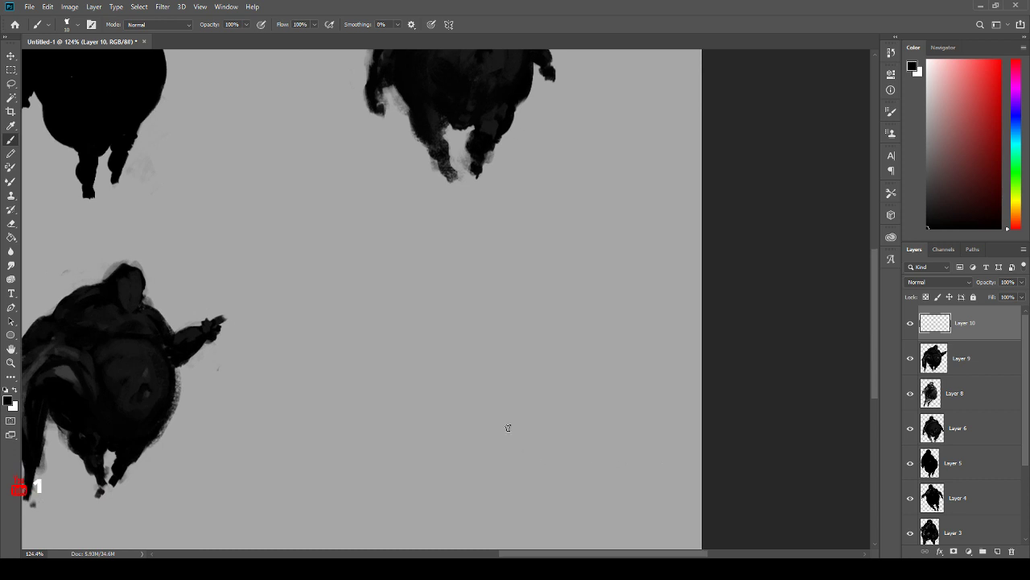
mouse_move(455, 259)
mouse_down()
mouse_move(398, 322)
mouse_move(402, 336)
mouse_up()
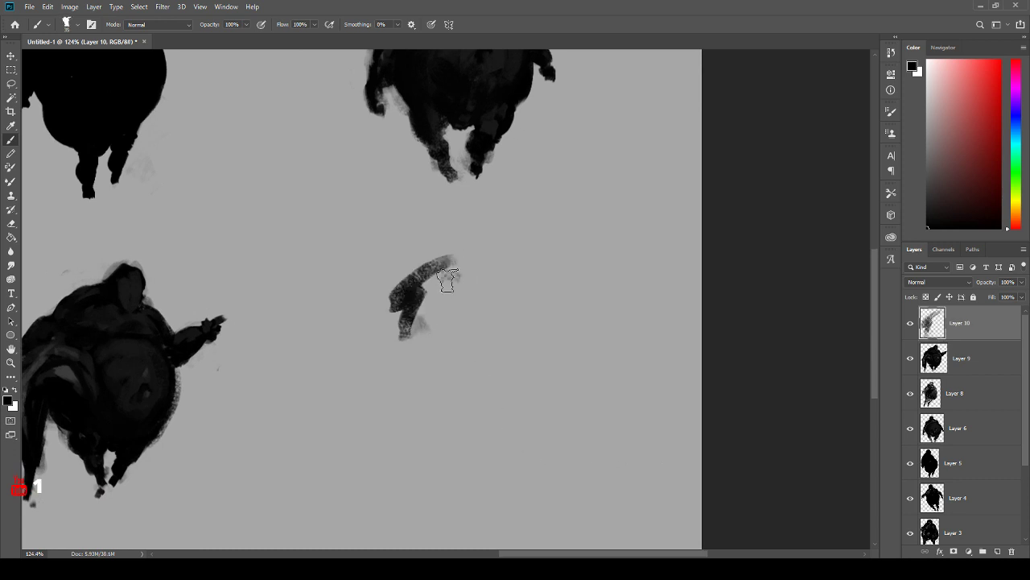
mouse_move(447, 278)
mouse_down()
mouse_move(490, 335)
mouse_move(412, 300)
mouse_move(428, 318)
mouse_move(420, 354)
mouse_move(471, 368)
mouse_move(484, 344)
mouse_move(478, 397)
mouse_move(403, 357)
mouse_move(424, 401)
mouse_move(390, 324)
mouse_move(427, 374)
mouse_move(464, 335)
mouse_move(457, 361)
mouse_move(512, 363)
mouse_move(460, 402)
mouse_move(518, 435)
mouse_move(530, 391)
mouse_move(507, 397)
mouse_move(443, 482)
mouse_move(434, 367)
mouse_move(404, 334)
mouse_move(476, 291)
mouse_move(471, 281)
mouse_move(491, 293)
mouse_move(474, 267)
mouse_move(451, 289)
mouse_move(483, 316)
mouse_move(496, 289)
mouse_move(442, 309)
mouse_move(415, 367)
mouse_move(415, 421)
mouse_move(374, 376)
mouse_move(376, 437)
mouse_move(400, 410)
mouse_move(436, 394)
mouse_move(396, 341)
mouse_move(379, 424)
mouse_move(513, 376)
mouse_move(546, 423)
mouse_move(543, 465)
mouse_move(474, 479)
mouse_move(411, 432)
mouse_move(444, 486)
mouse_move(430, 477)
mouse_move(425, 515)
mouse_move(440, 496)
mouse_move(423, 464)
mouse_move(436, 482)
mouse_move(412, 491)
mouse_move(426, 466)
mouse_move(409, 474)
mouse_move(531, 368)
mouse_move(542, 493)
mouse_move(526, 358)
mouse_move(509, 328)
mouse_move(514, 361)
mouse_move(479, 299)
mouse_move(452, 296)
mouse_move(466, 281)
mouse_move(486, 303)
mouse_up()
key(e)
key(b)
mouse_move(491, 266)
mouse_down()
mouse_move(453, 284)
mouse_move(433, 255)
mouse_move(422, 286)
mouse_move(435, 298)
mouse_move(454, 239)
mouse_move(419, 288)
mouse_move(466, 250)
mouse_move(377, 348)
mouse_move(393, 322)
mouse_move(362, 378)
mouse_move(437, 280)
mouse_move(395, 356)
mouse_up()
key(e)
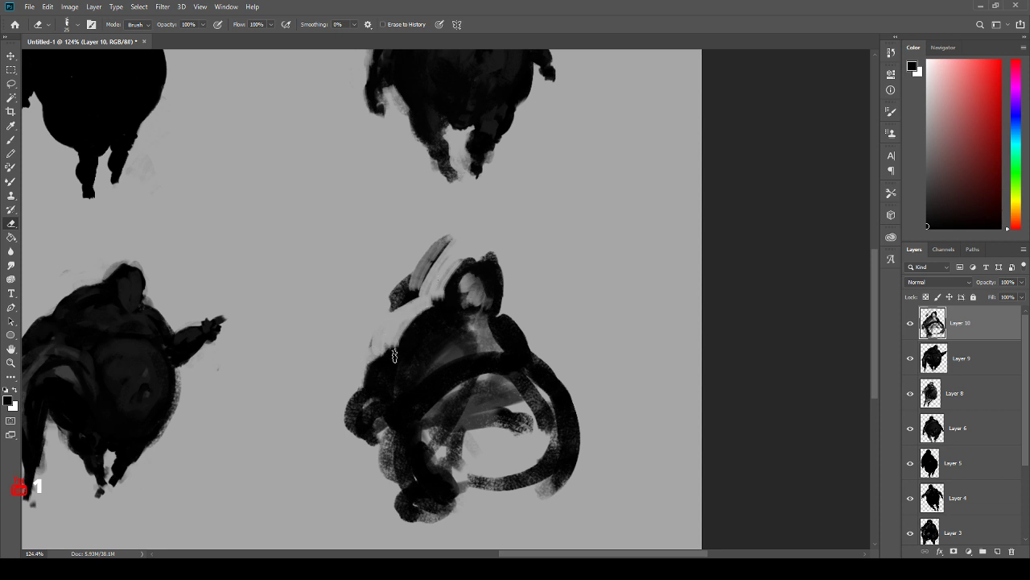
- Build up the seventh figure's left shoulder in sampled black and erase the stray strokes above it beside the head
key(b)
alt+click(449, 303)
drag(439, 306, 411, 324)
mouse_move(400, 354)
mouse_down()
mouse_move(387, 362)
mouse_move(413, 330)
mouse_up()
drag(413, 330, 383, 373)
key(e)
drag(419, 290, 393, 307)
drag(435, 299, 374, 338)
drag(447, 244, 395, 299)
mouse_move(456, 236)
mouse_down()
mouse_move(445, 263)
mouse_move(512, 289)
mouse_move(507, 313)
mouse_move(436, 324)
mouse_up()
- Fill the seventh figure's chest and round belly with sampled black strokes and add a stub below the belly
key(i)
key(e)
key(b)
alt+click(512, 347)
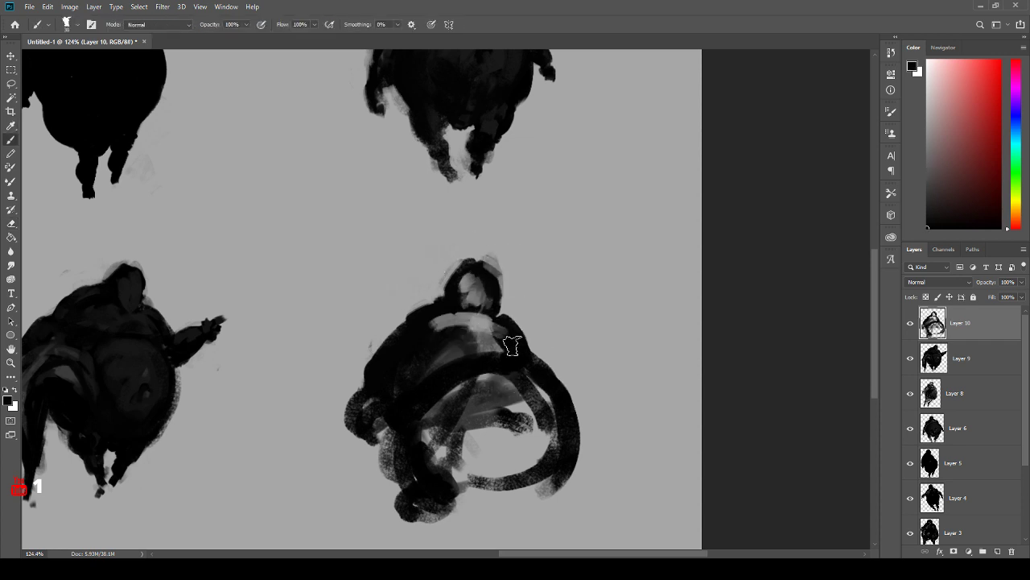
mouse_move(512, 345)
mouse_down()
mouse_move(490, 330)
mouse_move(421, 347)
mouse_move(490, 292)
mouse_move(404, 402)
mouse_move(491, 383)
mouse_move(488, 404)
mouse_move(556, 421)
mouse_move(479, 467)
mouse_move(539, 412)
mouse_move(537, 376)
mouse_move(453, 467)
mouse_move(488, 490)
mouse_move(538, 498)
mouse_move(418, 487)
mouse_move(475, 527)
mouse_move(515, 533)
mouse_up()
key(e)
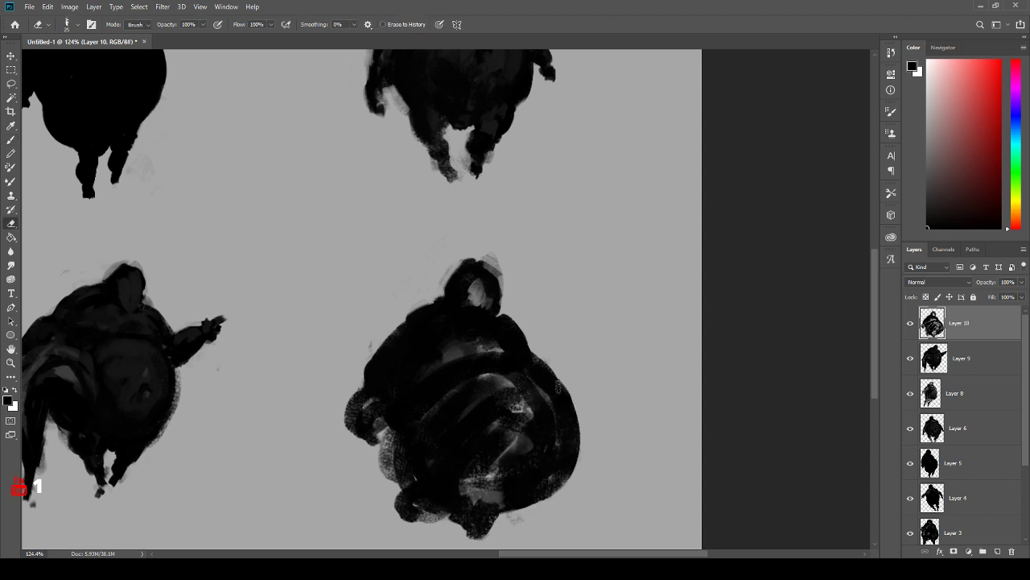
- Trim the right edge of the seventh figure's belly with the Eraser to narrow its outline
mouse_move(557, 387)
mouse_down()
mouse_move(575, 427)
mouse_move(568, 471)
mouse_move(539, 503)
mouse_move(521, 442)
mouse_move(541, 459)
mouse_move(523, 479)
mouse_up()
key(i)
key(e)
key(i)
click(515, 422)
key(e)
drag(541, 434, 538, 475)
key(i)
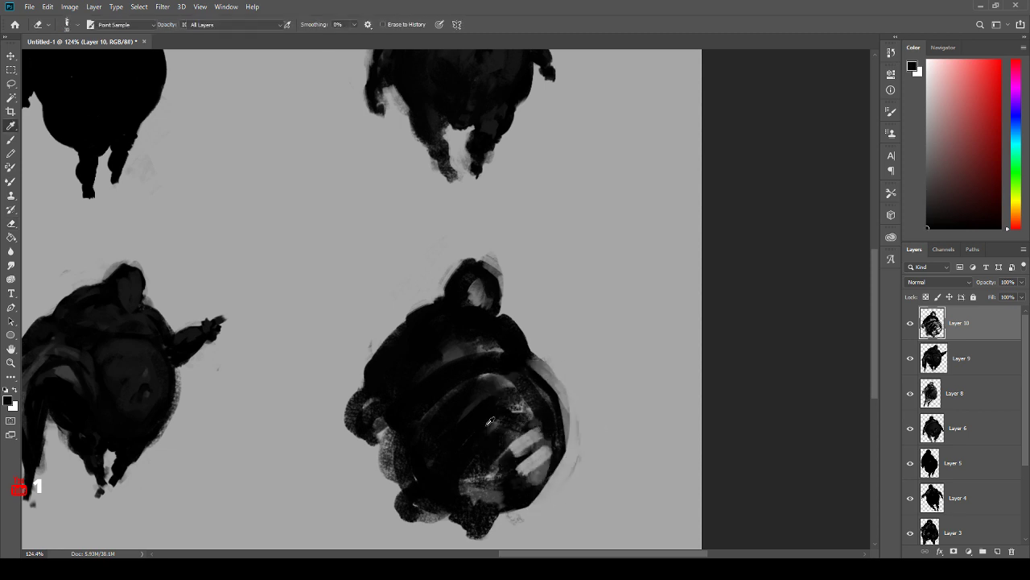
- Cover the light streaks on the seventh figure's belly and rework its lower right edge in black
key(e)
drag(490, 421, 532, 471)
mouse_move(495, 423)
mouse_down()
mouse_move(541, 438)
mouse_move(526, 430)
mouse_move(520, 484)
mouse_move(501, 438)
mouse_move(459, 443)
mouse_move(458, 375)
mouse_move(526, 456)
mouse_move(519, 363)
mouse_up()
key(b)
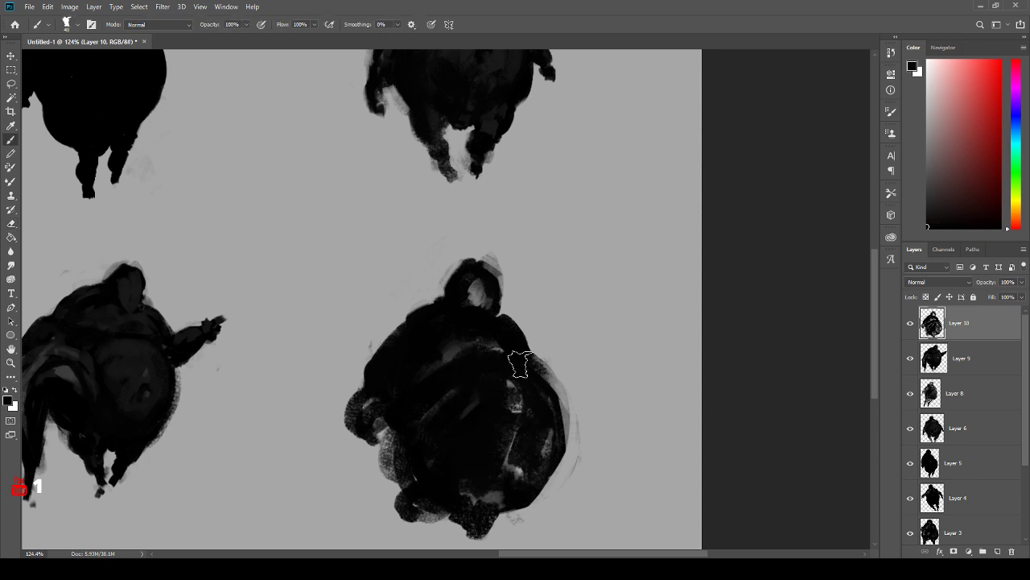
drag(561, 412, 536, 500)
mouse_move(573, 472)
mouse_down()
mouse_move(595, 385)
mouse_move(557, 490)
mouse_up()
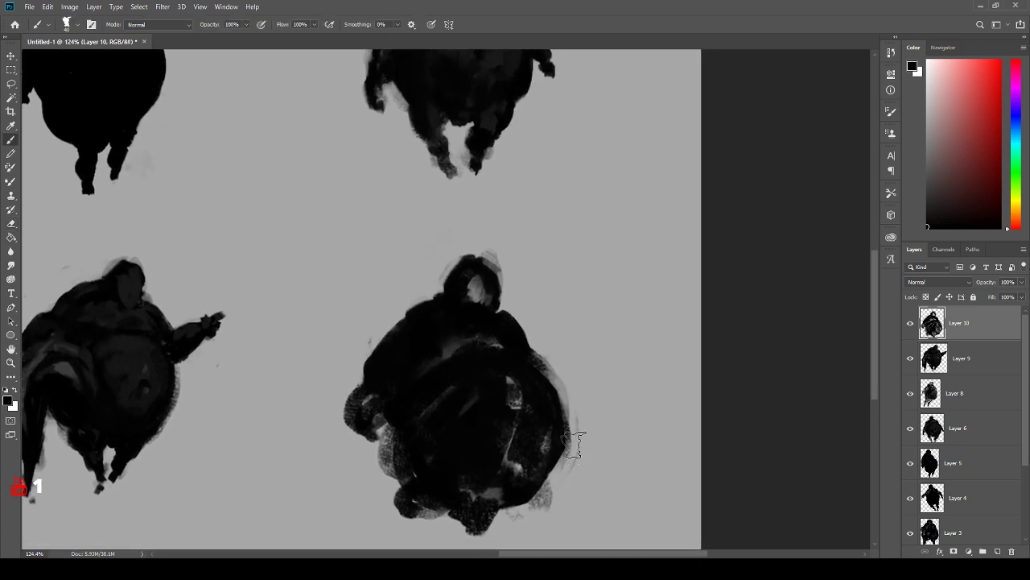
- Scale the seventh figure down proportionally to about 77.56% and move it slightly to the right
key(ctrl+t)
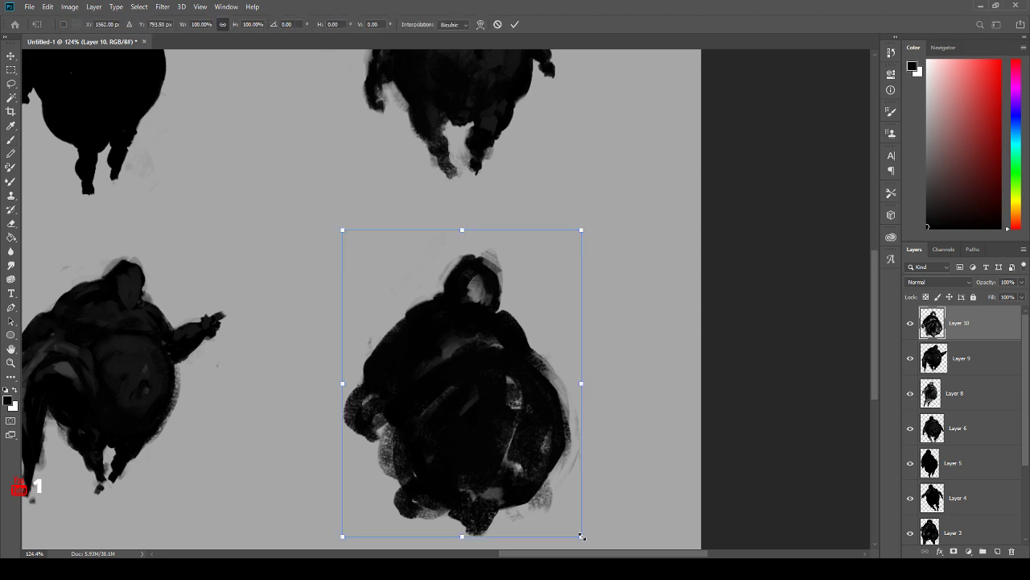
drag(581, 535, 527, 466)
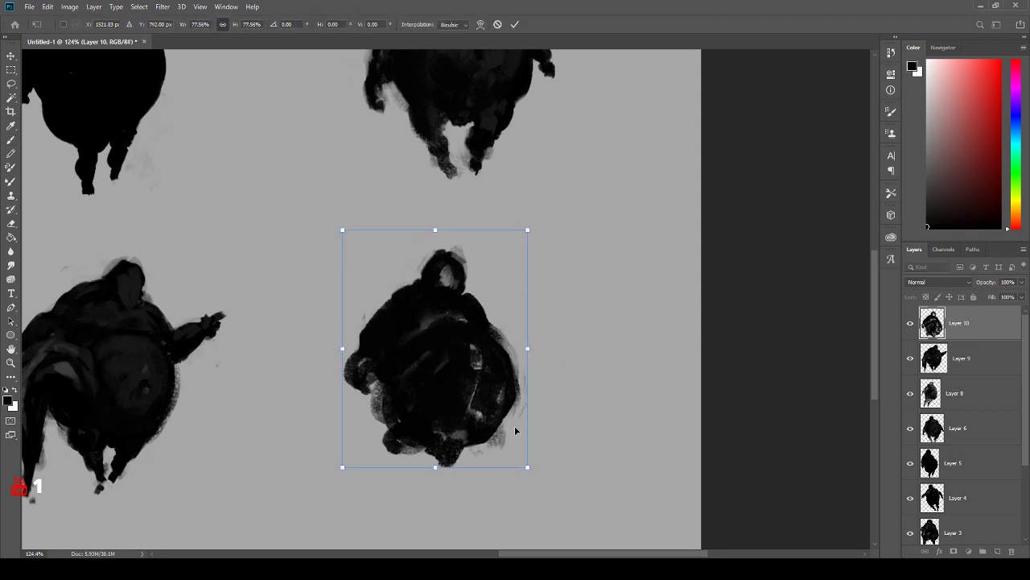
drag(482, 412, 521, 416)
key(Return)
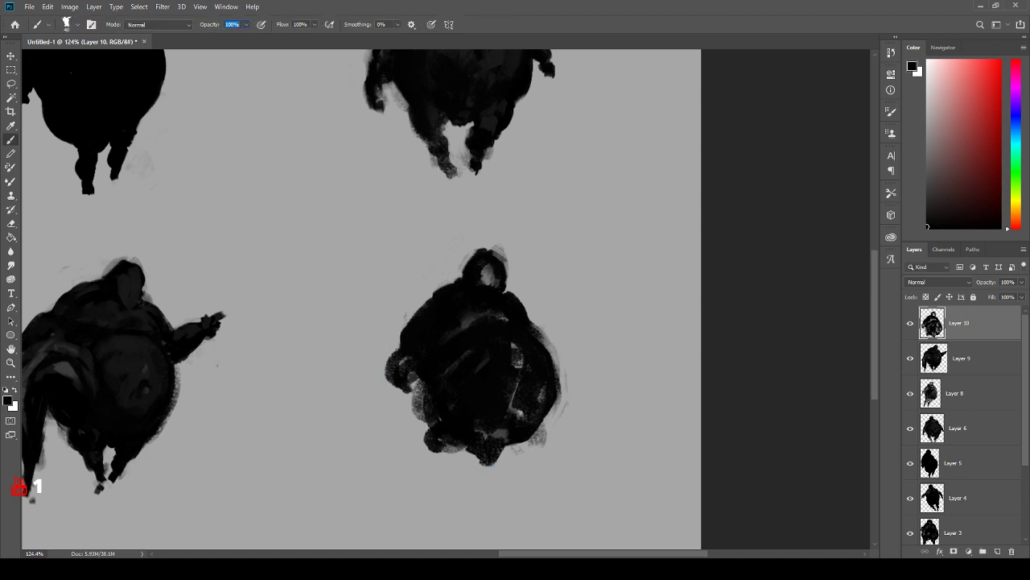
- Paint the seventh figure's two short legs and both hanging arms in black, angling the right arm outward
mouse_move(460, 426)
mouse_down()
mouse_move(447, 450)
mouse_move(467, 455)
mouse_move(475, 478)
mouse_move(502, 481)
mouse_up()
mouse_move(514, 441)
mouse_down()
mouse_move(511, 464)
mouse_move(522, 454)
mouse_move(525, 485)
mouse_up()
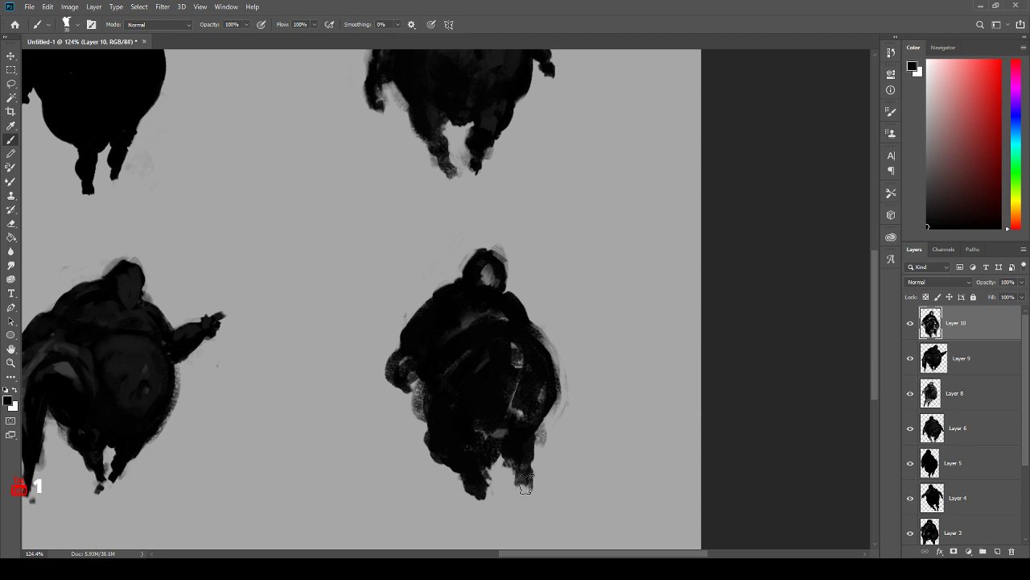
mouse_move(412, 365)
mouse_down()
mouse_move(402, 403)
mouse_move(415, 444)
mouse_up()
mouse_move(539, 340)
mouse_down()
mouse_move(566, 377)
mouse_move(535, 428)
mouse_move(546, 438)
mouse_up()
drag(552, 361, 588, 409)
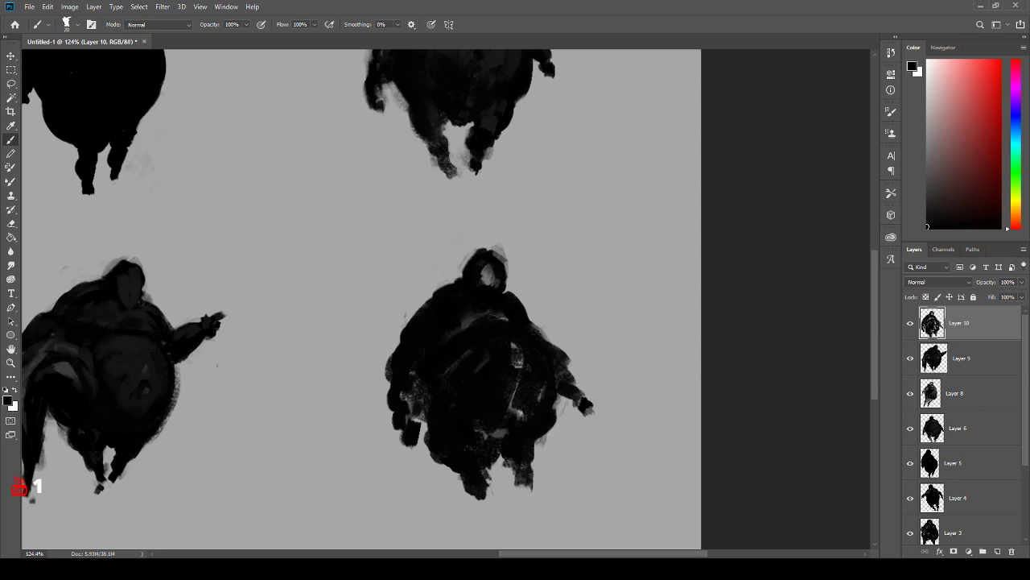
- Erase along both of the seventh figure's arms to slim them and remove the outstretched right hand
key(e)
drag(577, 344, 585, 410)
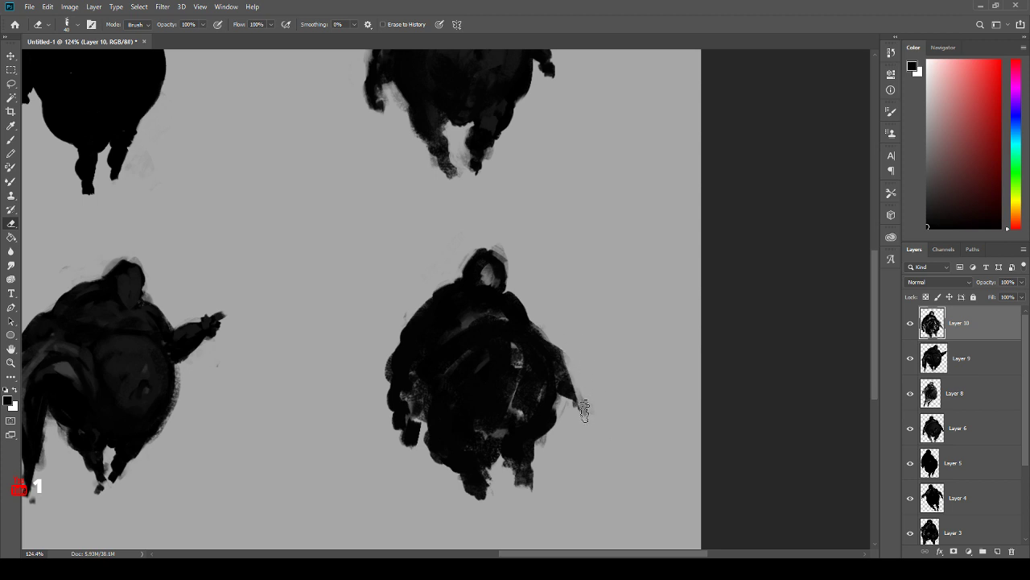
drag(545, 361, 578, 418)
drag(381, 368, 403, 467)
key(b)
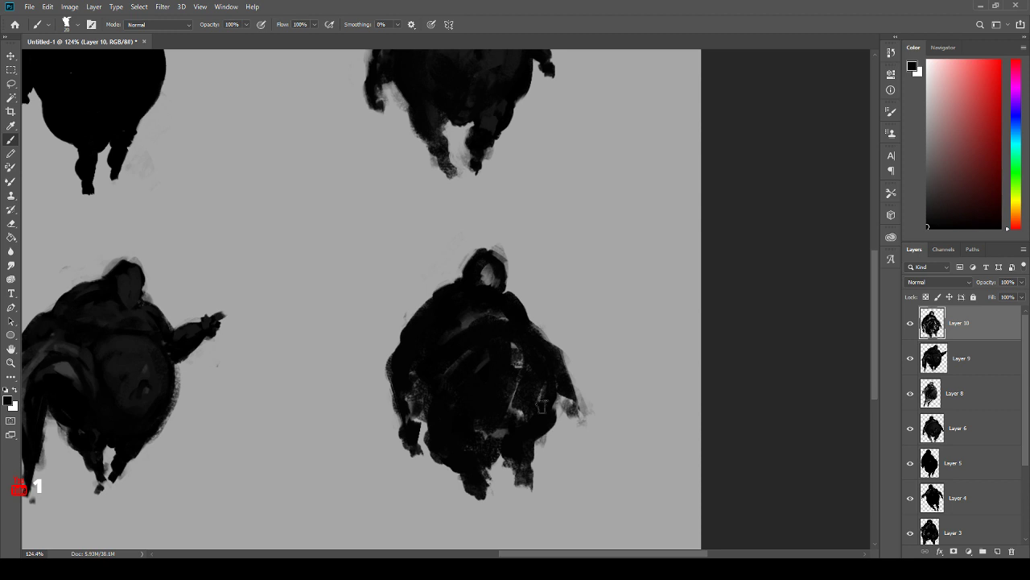
- Fill the light gaps in the seventh figure's belly and left side with black and slim its left hand with the Eraser
drag(499, 434, 513, 396)
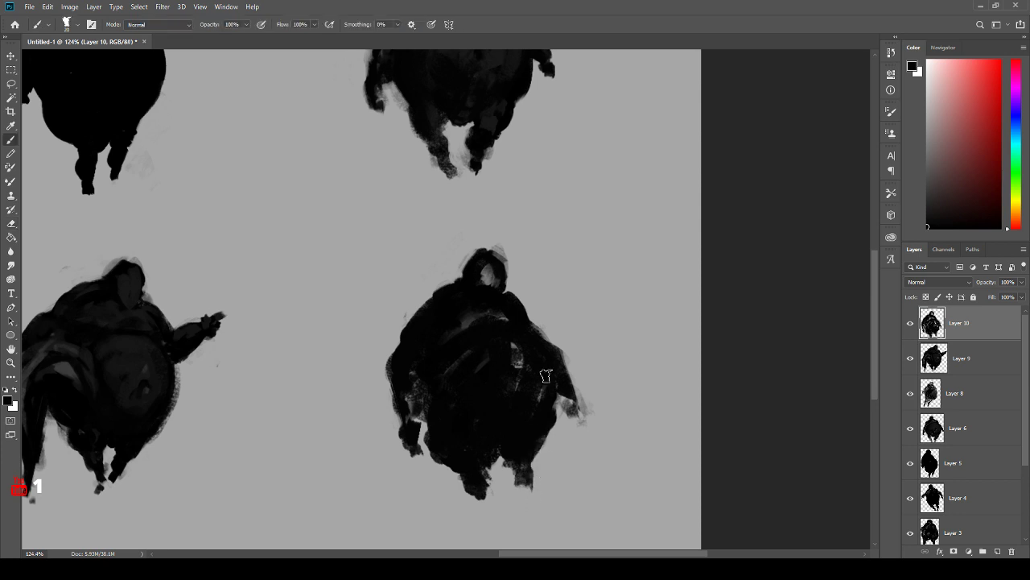
key(e)
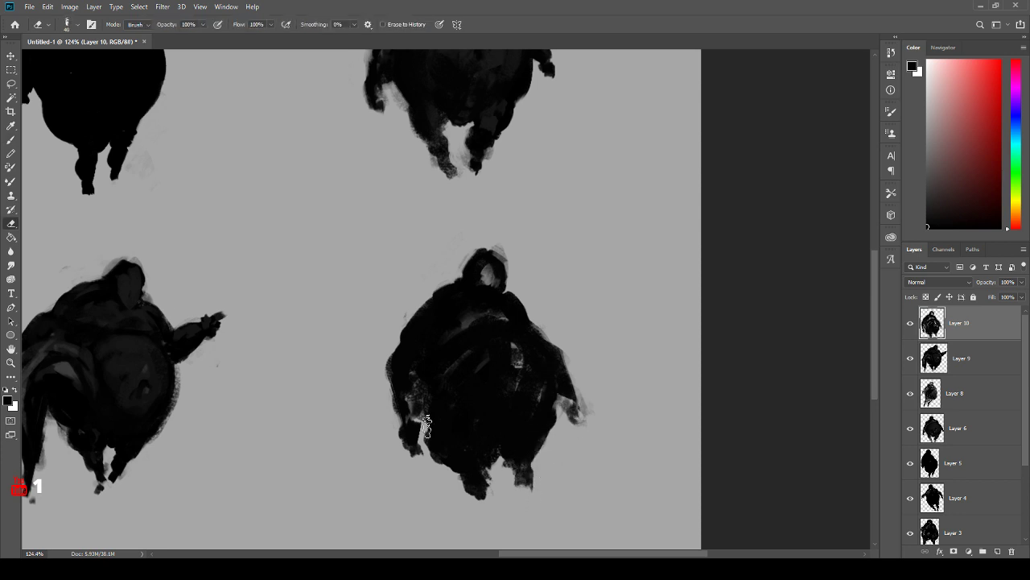
drag(415, 428, 417, 457)
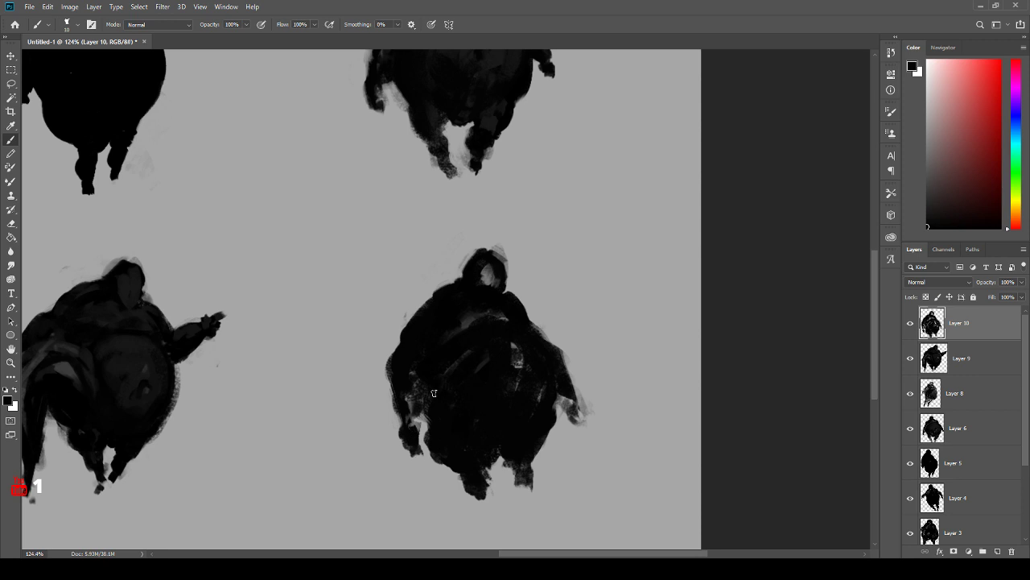
drag(428, 409, 438, 448)
drag(427, 433, 427, 405)
key(])
key(])
mouse_move(413, 369)
mouse_down()
mouse_move(422, 415)
mouse_move(443, 331)
mouse_move(475, 416)
mouse_move(529, 344)
mouse_move(544, 372)
mouse_move(533, 414)
mouse_move(514, 385)
mouse_move(544, 388)
mouse_up()
- Shade the seventh figure's round belly softly with sampled dark greys and blend it using a larger brush
alt+click(472, 322)
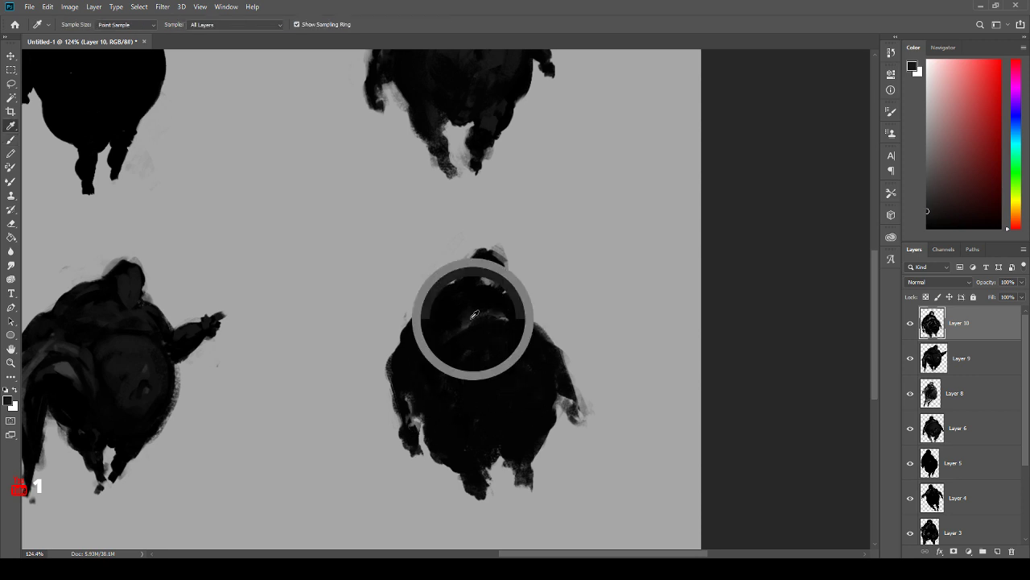
mouse_move(491, 334)
mouse_down()
mouse_move(527, 351)
mouse_move(467, 345)
mouse_move(475, 353)
mouse_move(533, 371)
mouse_move(523, 321)
mouse_move(527, 341)
mouse_move(477, 353)
mouse_move(456, 388)
mouse_move(515, 396)
mouse_move(477, 391)
mouse_move(499, 376)
mouse_move(531, 378)
mouse_move(540, 356)
mouse_move(537, 405)
mouse_move(521, 415)
mouse_move(495, 404)
mouse_move(529, 400)
mouse_move(468, 361)
mouse_up()
alt+click(527, 348)
alt+click(512, 396)
key(])
key(])
alt+click(528, 357)
key(])
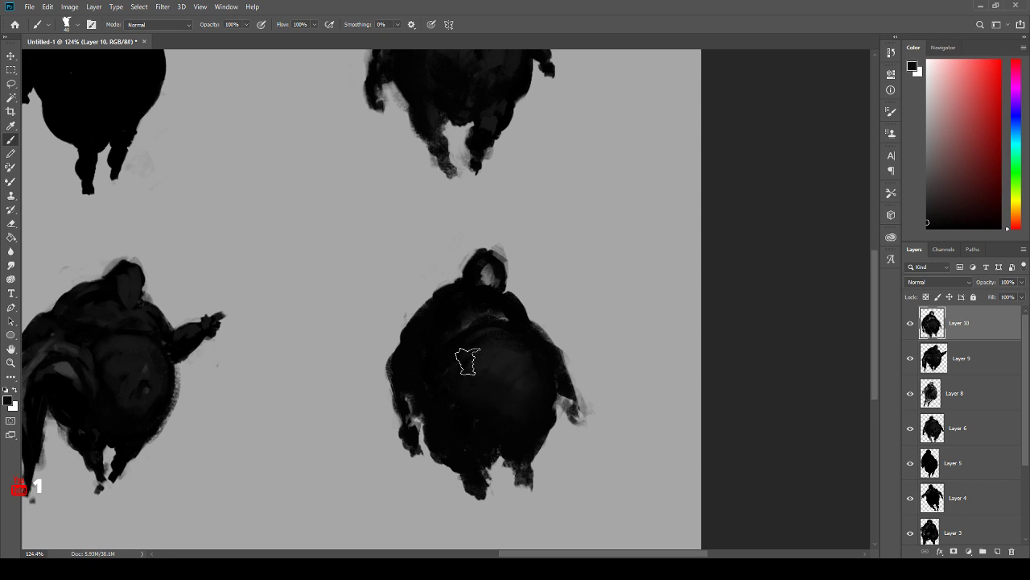
alt+click(486, 412)
mouse_move(486, 414)
mouse_down()
mouse_move(476, 386)
mouse_move(525, 380)
mouse_up()
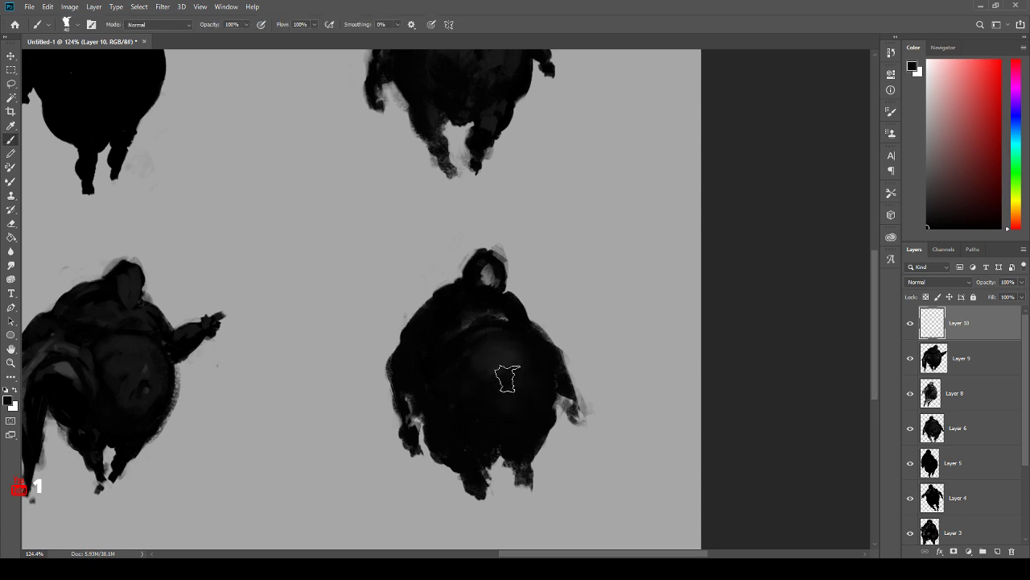
- Paint lighter grey highlights sampled from the face on the seventh figure's chest and the upper right of its belly
alt+click(466, 326)
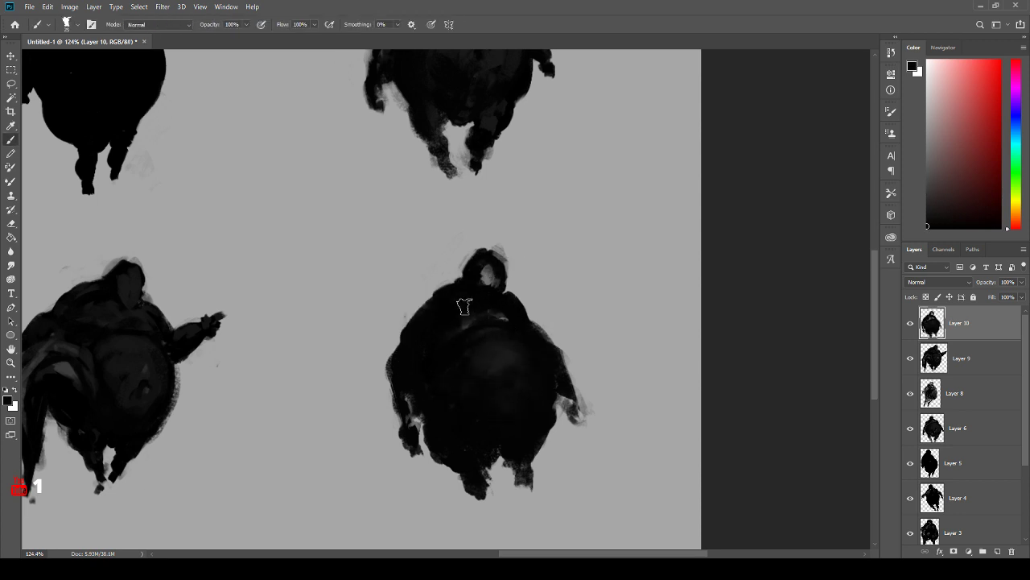
alt+click(488, 275)
key([)
mouse_move(466, 317)
mouse_down()
mouse_move(498, 308)
mouse_move(477, 298)
mouse_up()
key(])
key(])
mouse_move(488, 333)
mouse_down()
mouse_move(533, 357)
mouse_move(520, 361)
mouse_up()
alt+click(514, 350)
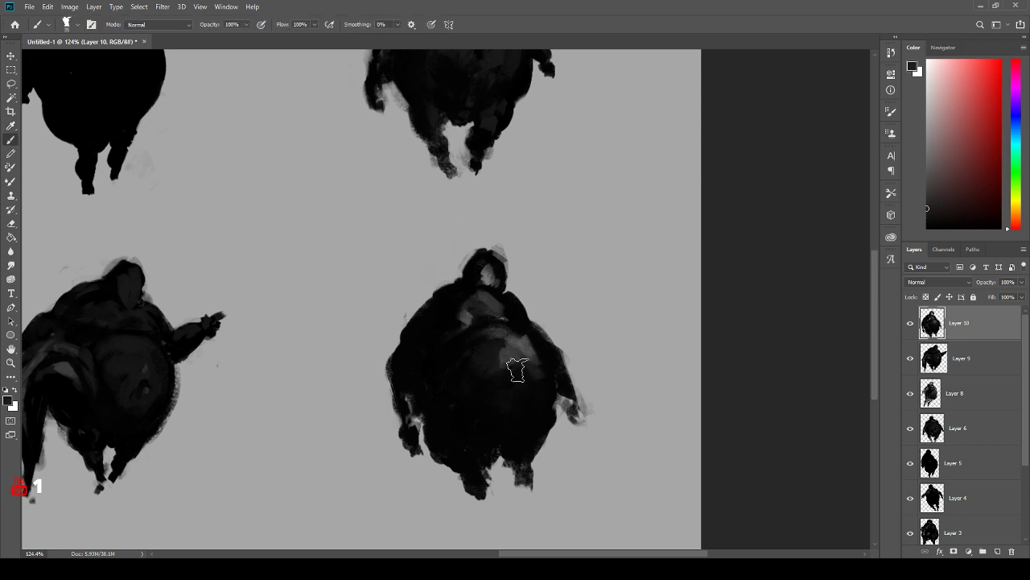
- Blend the belly highlight into the surrounding dark tones with broad sampled strokes to round the seventh figure's stomach
alt+click(494, 331)
key(])
mouse_move(486, 359)
mouse_down()
mouse_move(500, 401)
mouse_move(540, 392)
mouse_up()
drag(528, 343, 521, 427)
alt+click(529, 350)
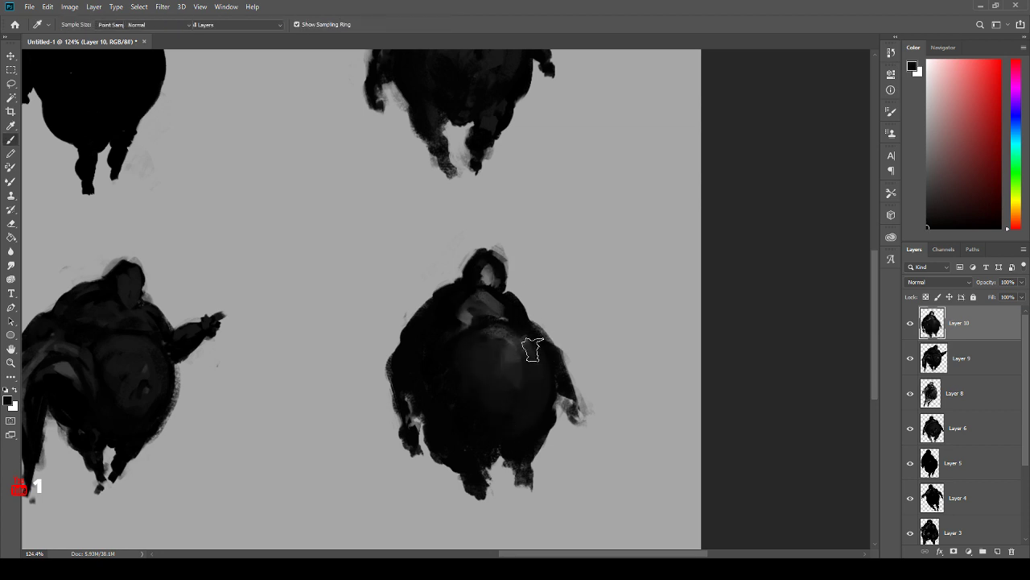
- Paint a small navel on the seventh figure's belly and refine the shading around it with sampled tones
key([)
key([)
mouse_move(524, 386)
mouse_down()
mouse_move(513, 373)
mouse_move(525, 387)
mouse_move(514, 398)
mouse_move(527, 388)
mouse_move(517, 403)
mouse_move(529, 398)
mouse_move(490, 404)
mouse_up()
alt+click(515, 359)
alt+click(523, 376)
alt+click(523, 376)
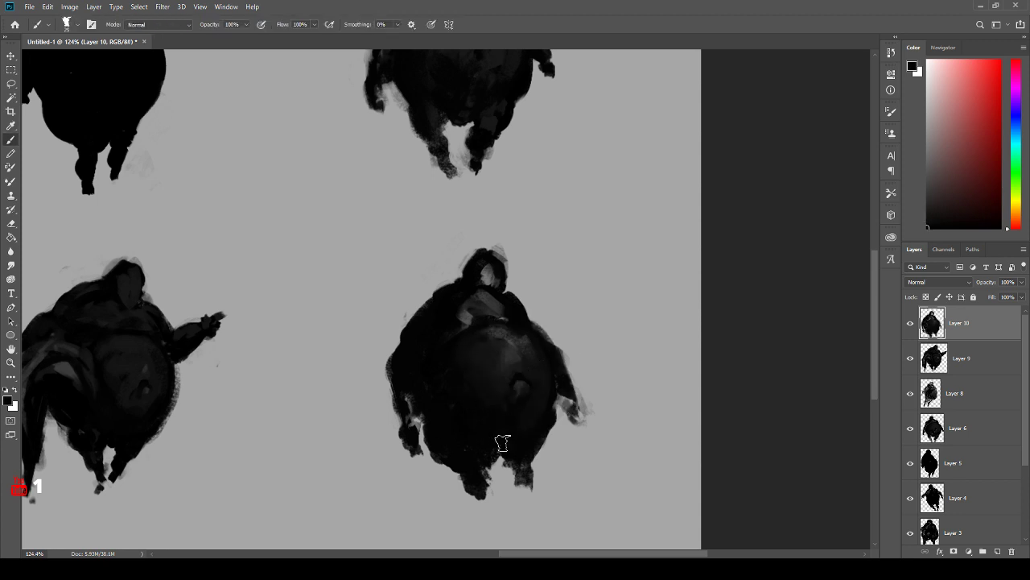
- Darken the seventh figure's face and chest with sampled tones and cover the bright patches above the belly
key(])
mouse_move(492, 302)
mouse_down()
mouse_move(439, 321)
mouse_move(482, 303)
mouse_move(467, 280)
mouse_move(489, 273)
mouse_move(493, 307)
mouse_move(508, 319)
mouse_move(467, 323)
mouse_move(498, 280)
mouse_move(491, 275)
mouse_move(494, 289)
mouse_move(474, 297)
mouse_move(504, 309)
mouse_move(491, 309)
mouse_move(498, 295)
mouse_move(503, 301)
mouse_move(465, 294)
mouse_move(443, 318)
mouse_move(444, 326)
mouse_move(481, 282)
mouse_move(481, 318)
mouse_up()
alt+click(466, 322)
alt+click(477, 285)
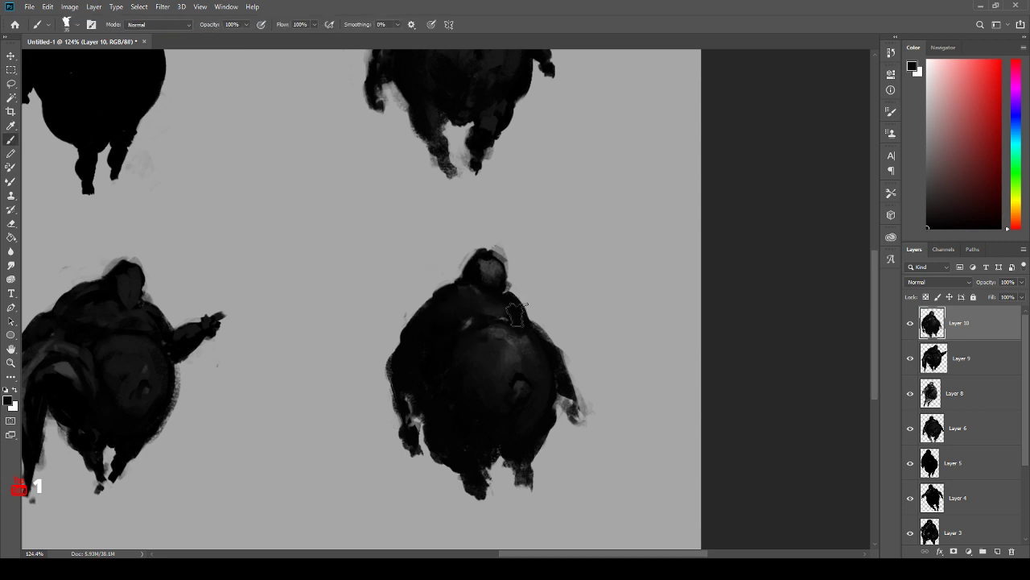
key(alt)
alt+click(512, 316)
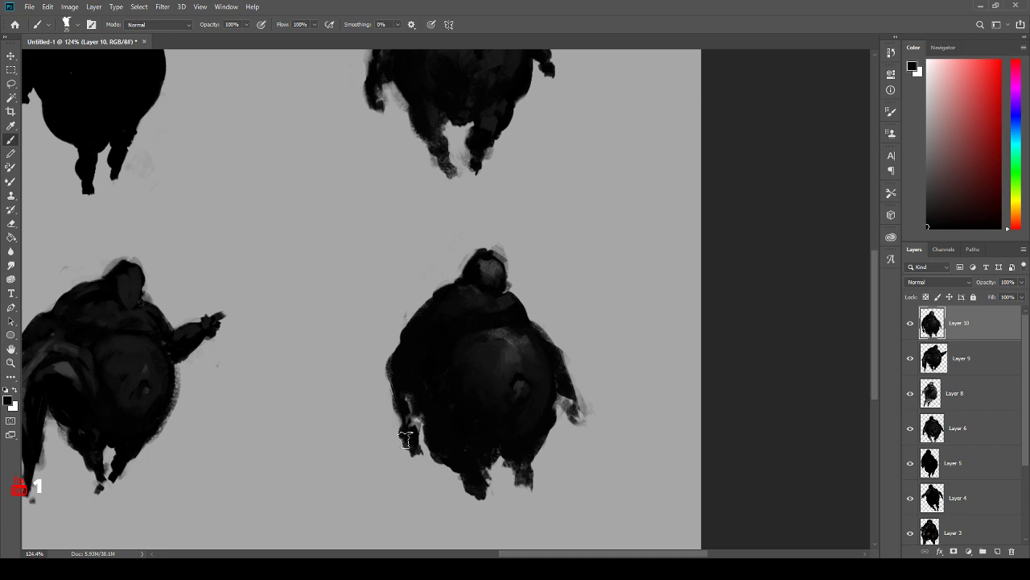
- Shade the seventh figure's chest with sampled dark greys and soften the upper edge of its belly highlight
alt+click(483, 310)
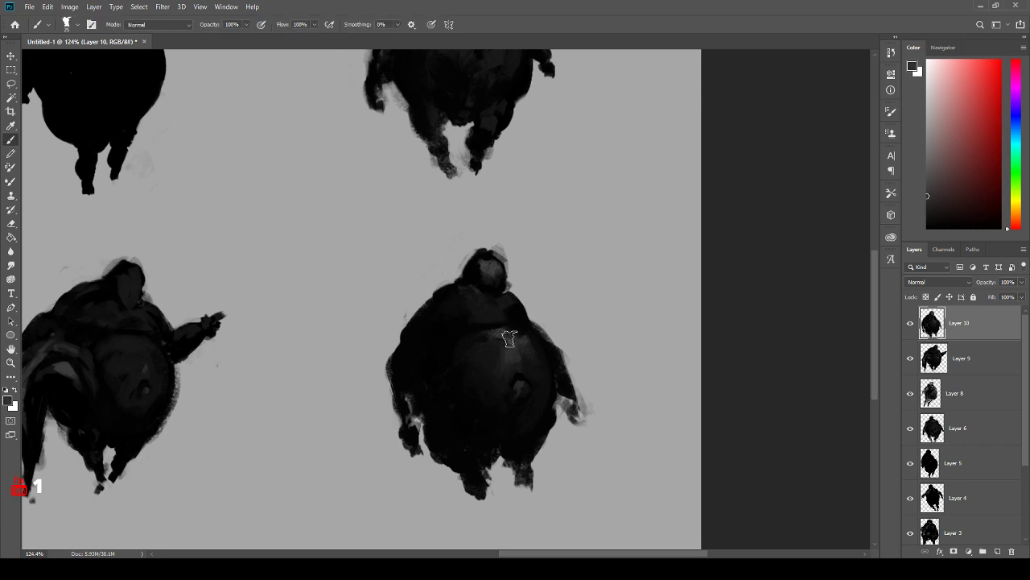
alt+click(507, 318)
key(alt)
alt+click(479, 312)
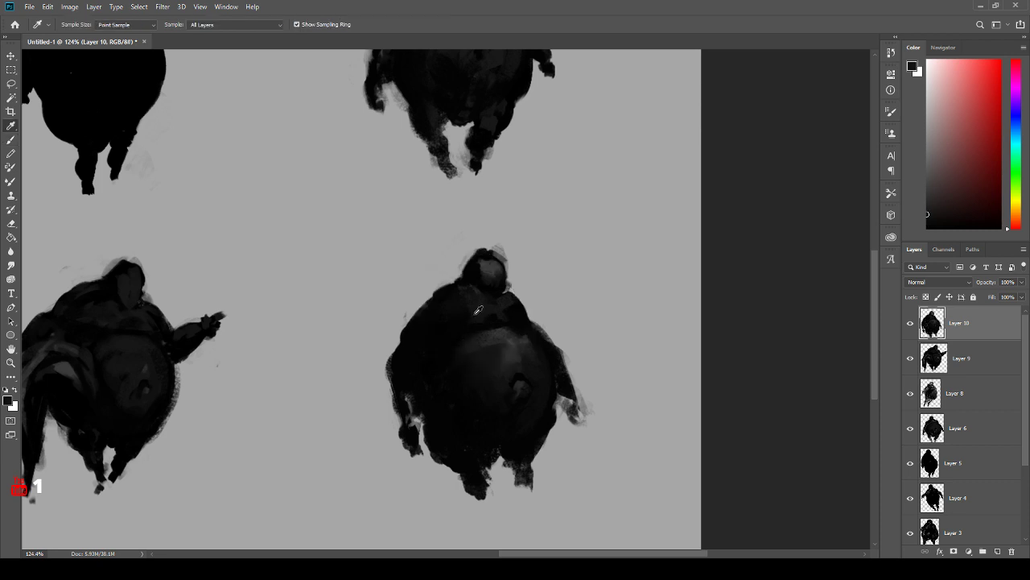
key(alt)
alt+click(461, 324)
key(bracketright)
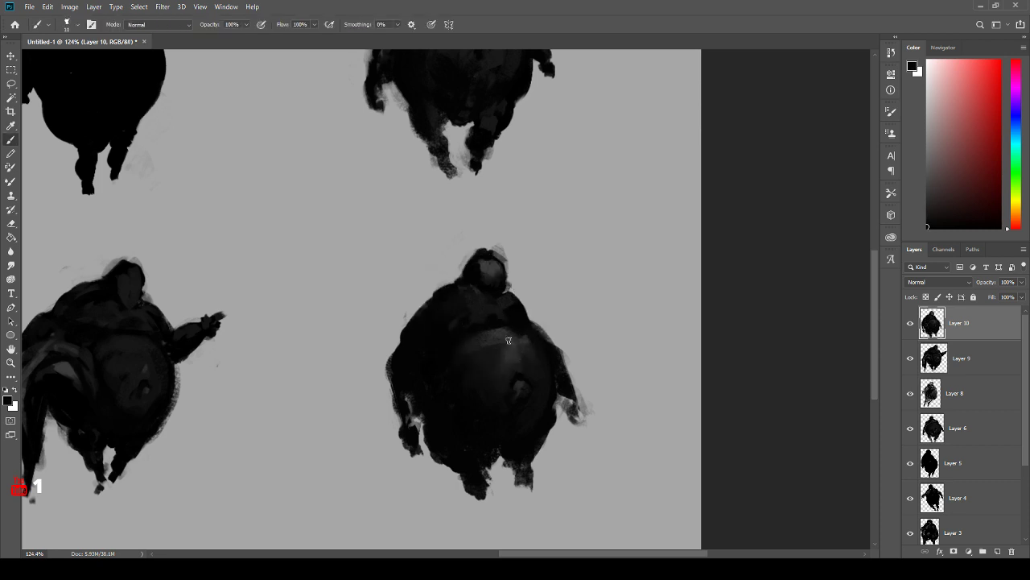
- Define the dark fold between the seventh figure's chest and belly and touch up the chest and navel with sampled tones
alt+click(510, 311)
alt+click(546, 345)
mouse_move(479, 291)
mouse_down()
mouse_move(466, 293)
mouse_move(480, 312)
mouse_up()
alt+click(519, 306)
key(])
alt+click(514, 343)
key(bracketleft)
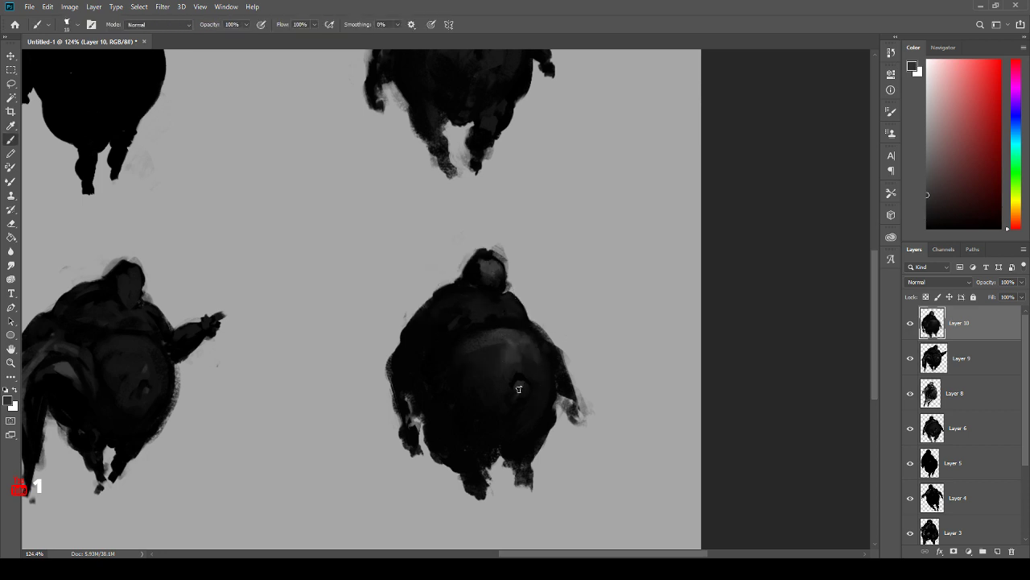
- Paint dark grey shading on the seventh figure's left-hand arm and separate it from the torso with sampled black
key(bracketright)
alt+click(424, 363)
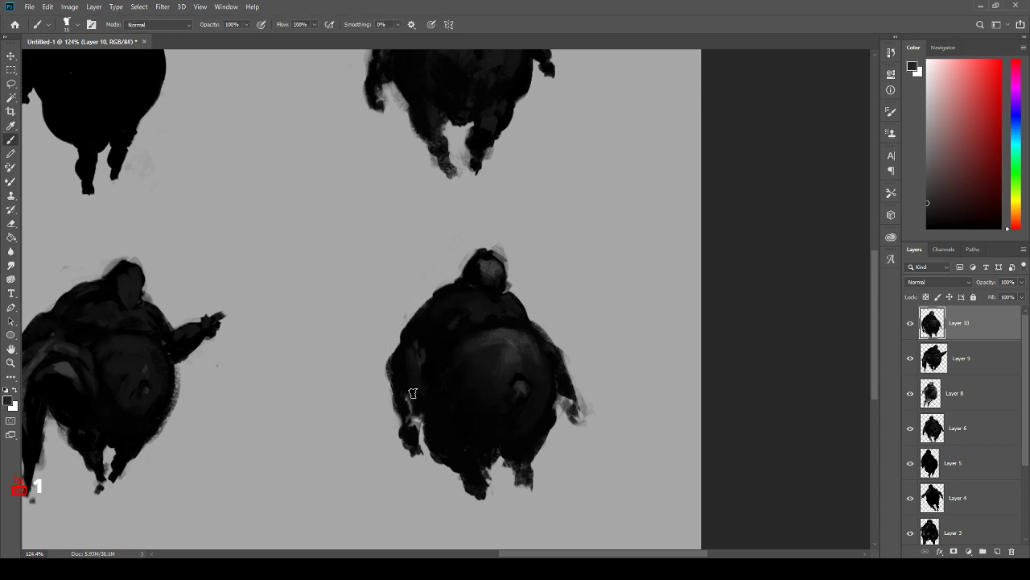
key(bracketright)
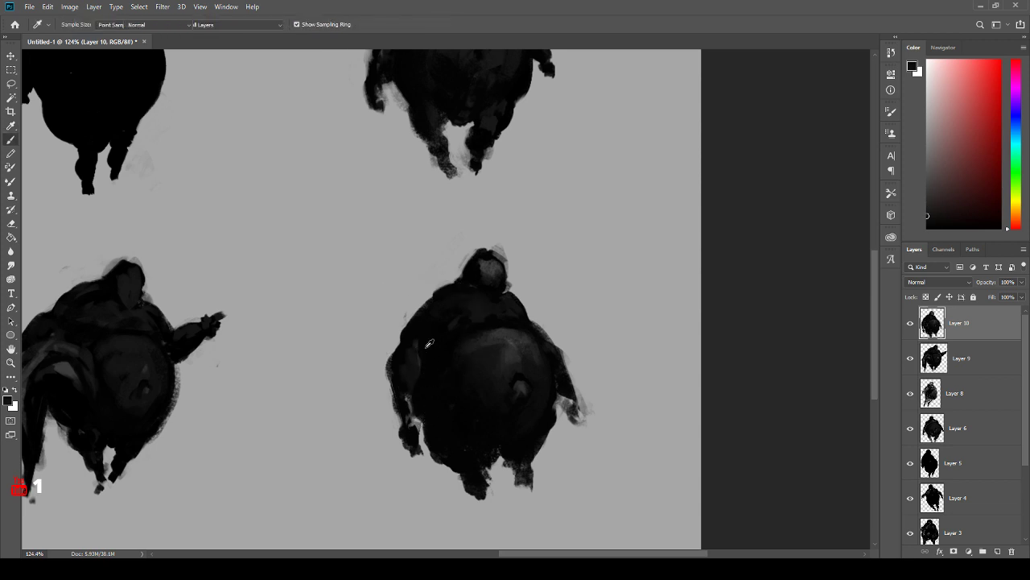
alt+click(453, 331)
alt+click(447, 337)
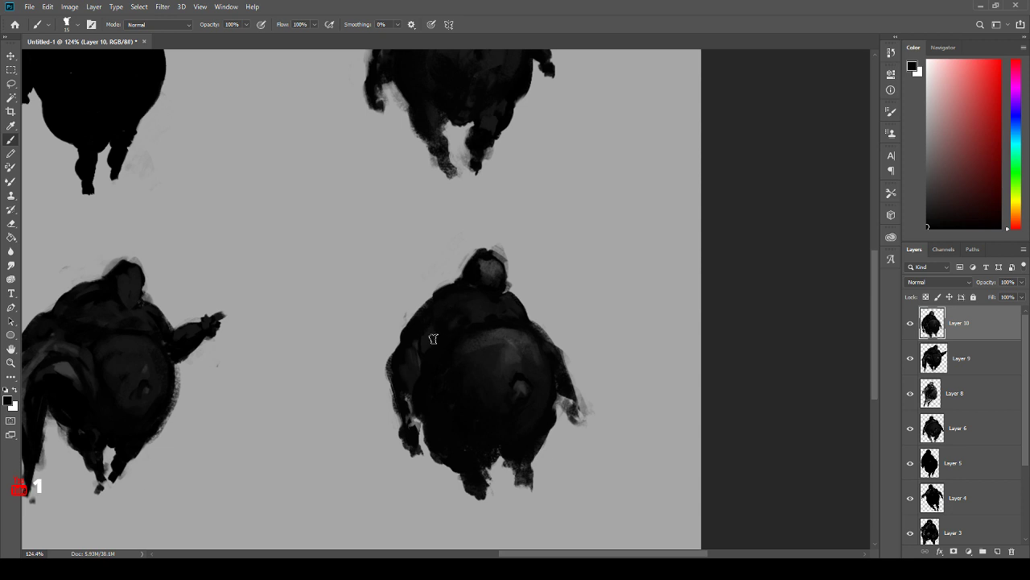
alt+click(426, 338)
- Extend sampled dark grey shading across the left and lower parts of the seventh figure's belly to round its form
key(bracketright)
alt+click(467, 334)
alt+click(471, 345)
drag(442, 357, 470, 425)
key(bracketleft)
key(bracketleft)
alt+click(470, 400)
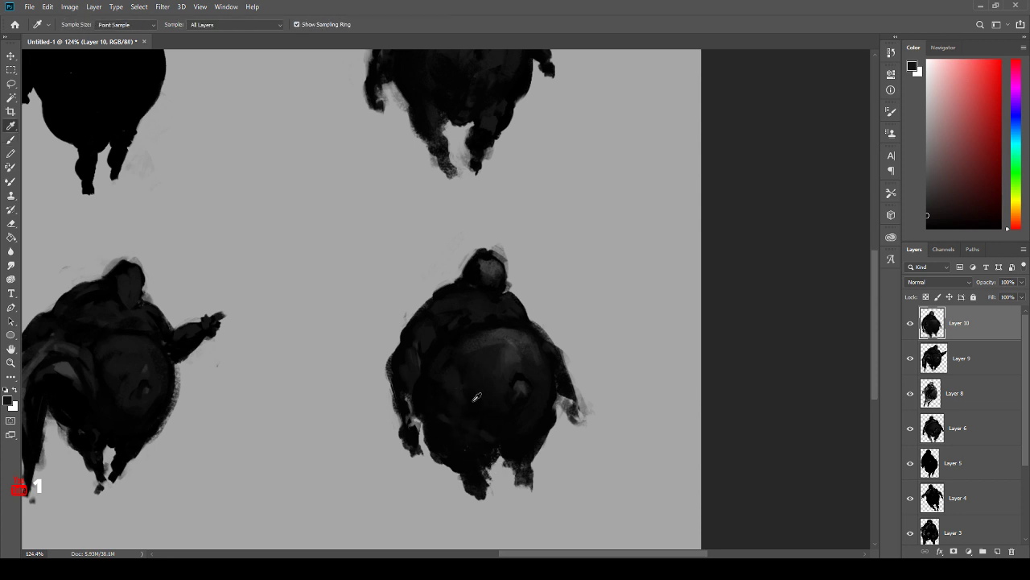
drag(464, 384, 508, 446)
- Repaint the seventh figure's legs in sampled black, extending them downward into narrow feet
alt+click(488, 322)
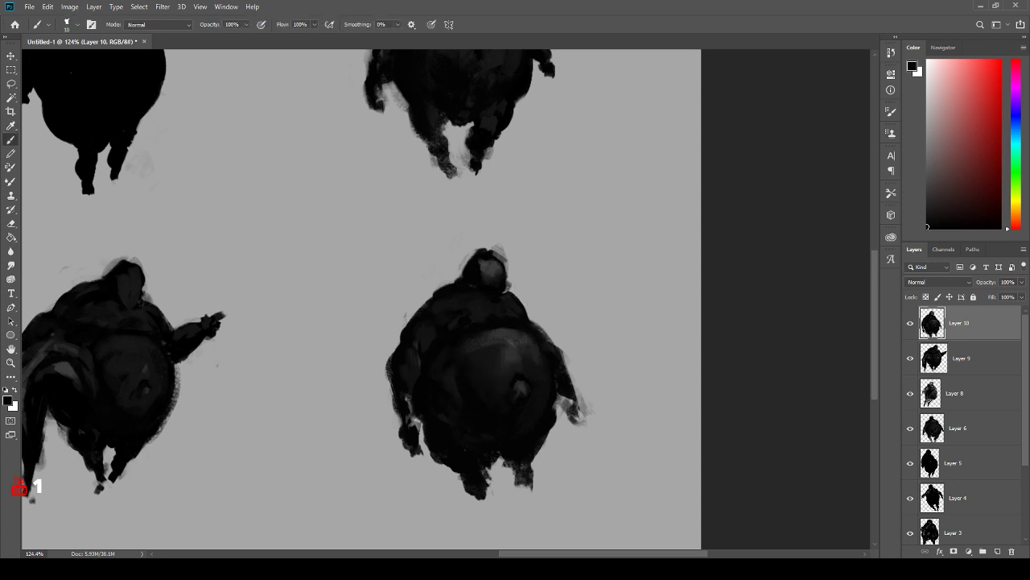
alt+click(519, 449)
mouse_move(509, 457)
mouse_down()
mouse_move(521, 495)
mouse_move(483, 511)
mouse_up()
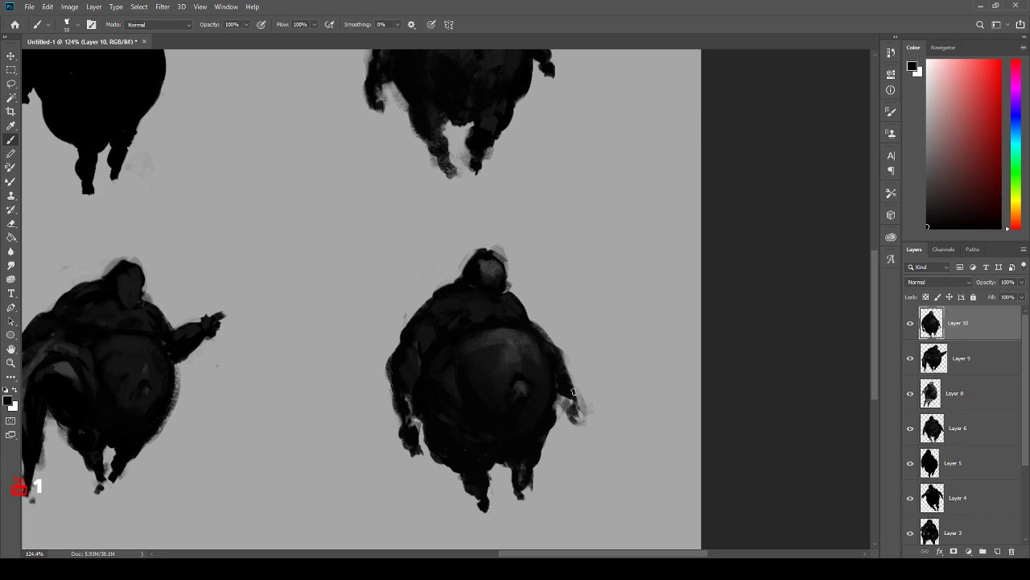
- Add small rounded black knobs to the seventh figure's left-hand shoulder and the top of its head
drag(445, 298, 436, 311)
drag(527, 318, 535, 324)
key([)
drag(439, 291, 433, 299)
alt+click(473, 302)
alt+click(451, 295)
alt+click(472, 256)
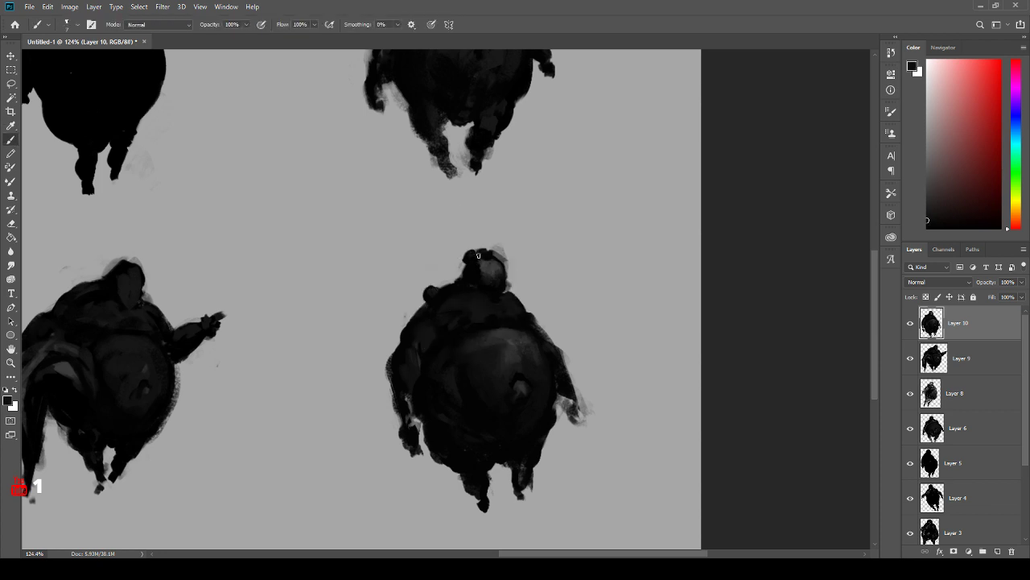
- Refine the knobs on the seventh figure's head and shoulders with sampled dark tones and grey centres
key(i)
click(470, 257)
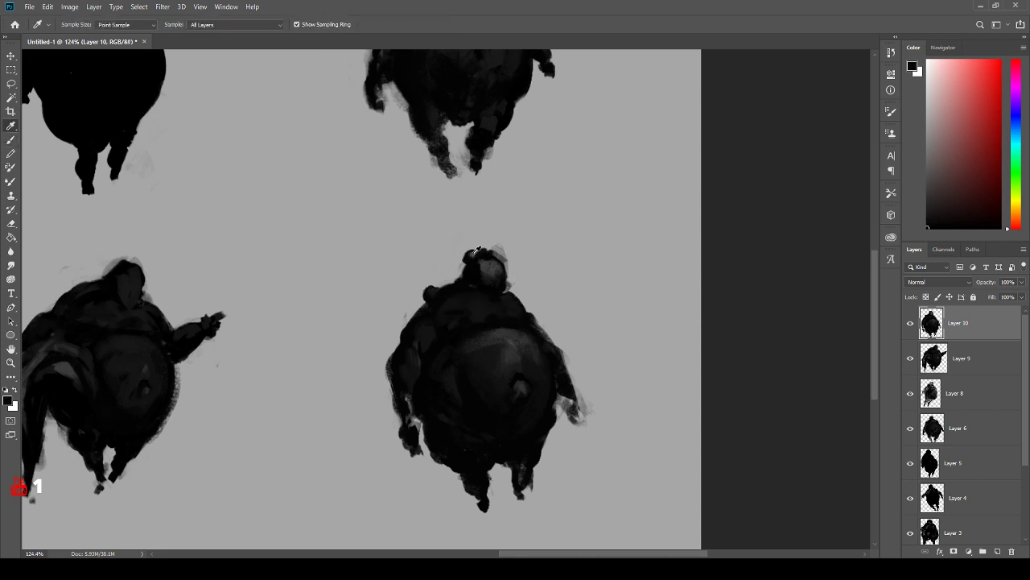
alt+click(475, 254)
alt+click(434, 313)
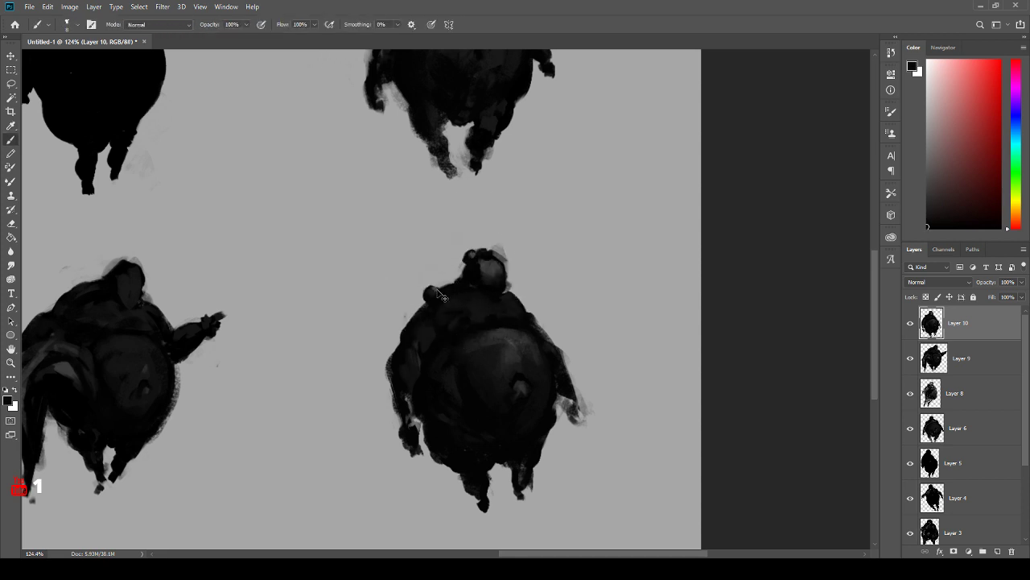
alt+click(441, 275)
alt+click(408, 344)
- Clean up the hazy edge around the seventh figure's head with the Eraser and paint a black knob on its left-hand upper arm
key(e)
key(e)
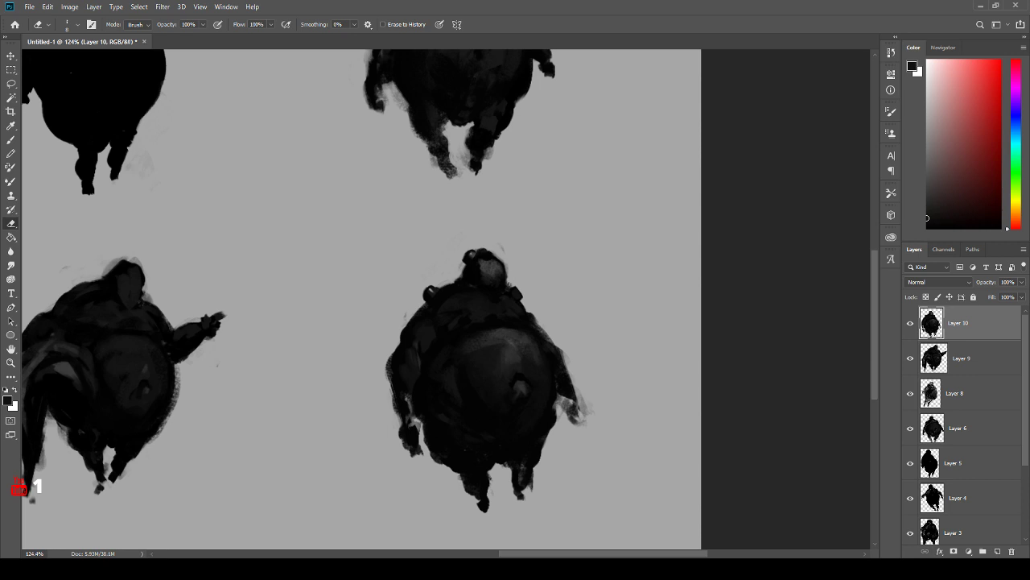
key(b)
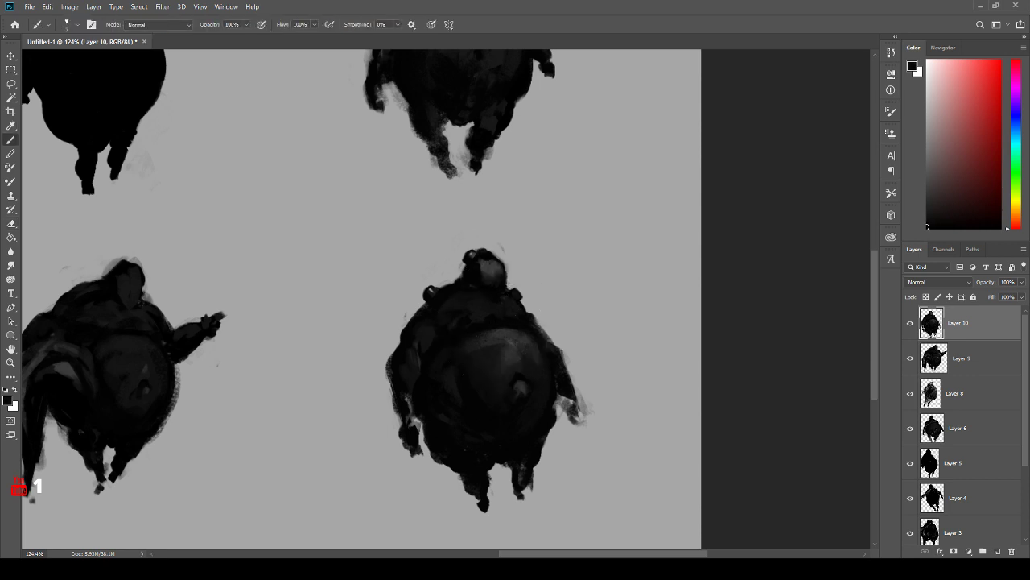
click(406, 318)
- Paint a dark grey hanging flap between the seventh figure's legs and sharpen its edges with sampled black
alt+click(510, 356)
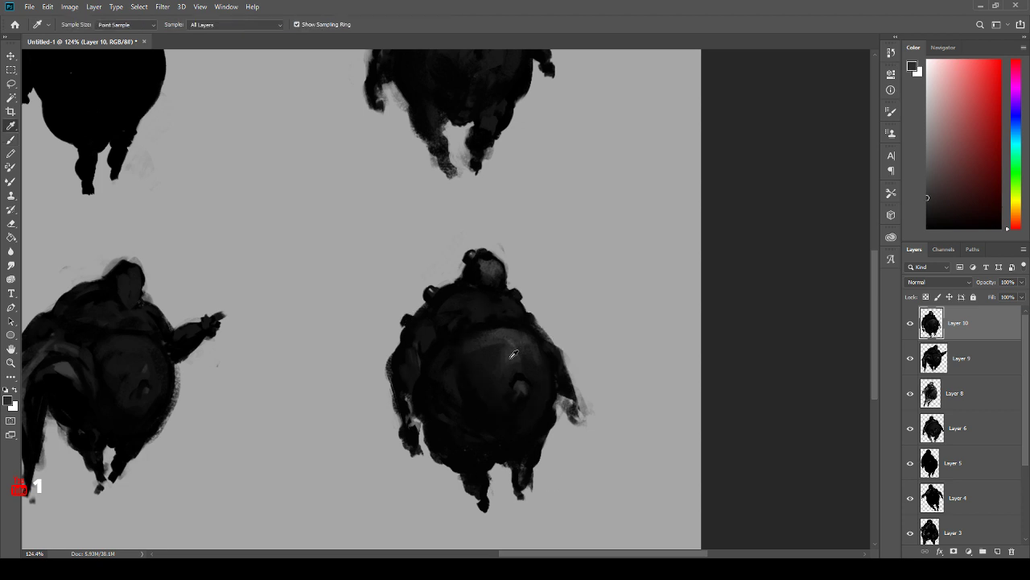
alt+click(580, 322)
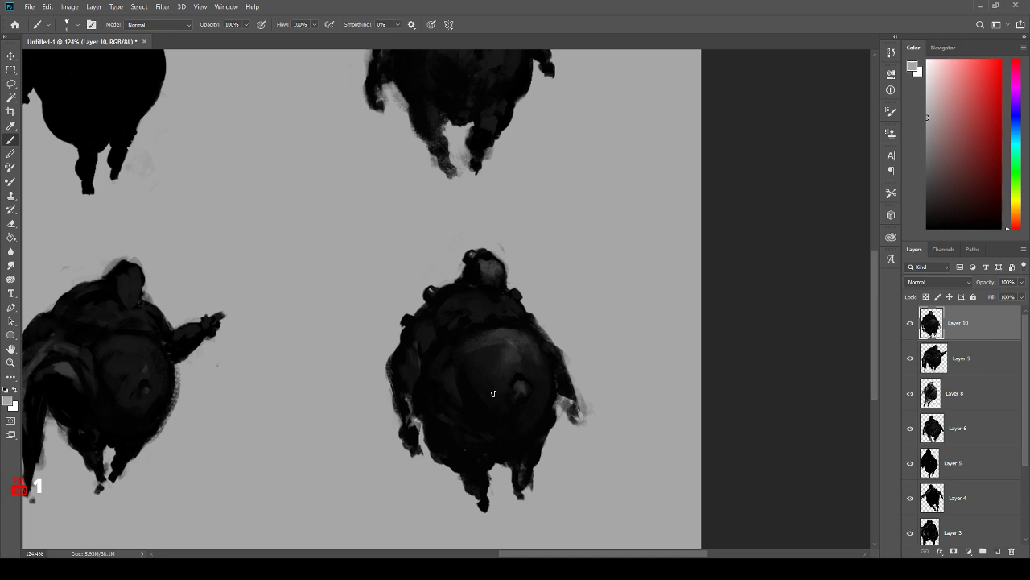
alt+click(518, 341)
alt+click(503, 456)
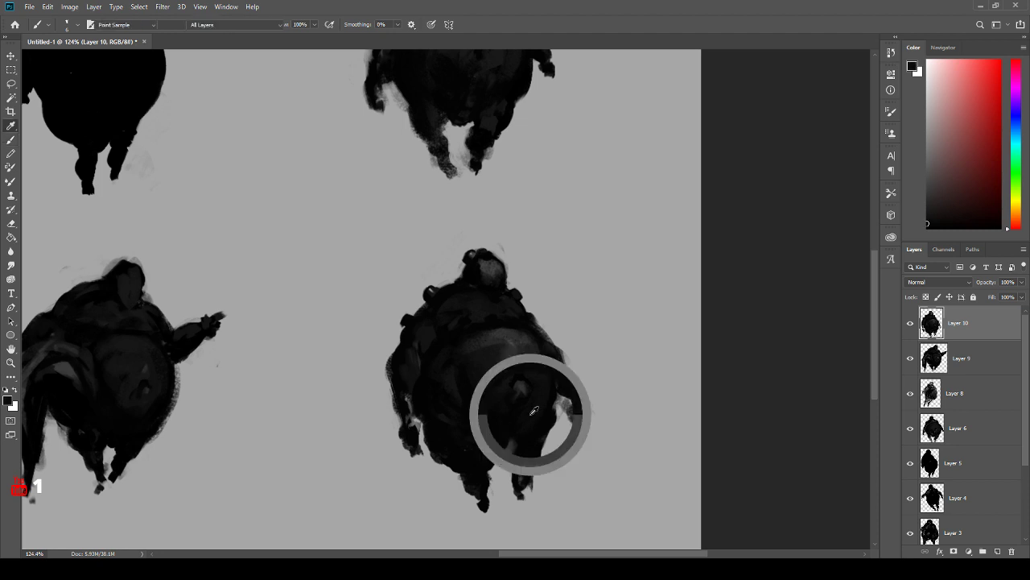
alt+click(512, 357)
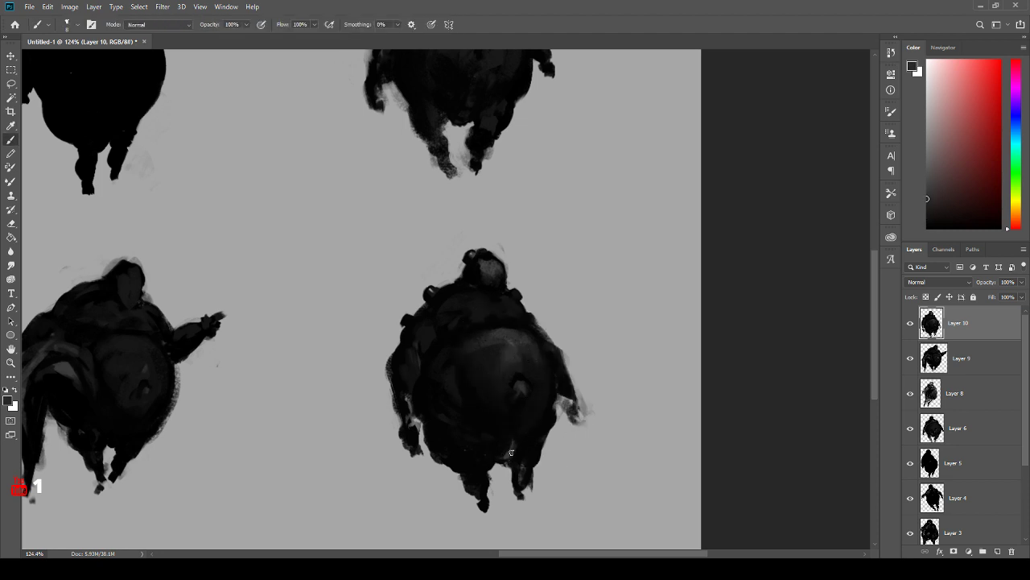
mouse_move(512, 439)
mouse_down()
mouse_move(501, 464)
mouse_move(510, 444)
mouse_up()
alt+click(500, 429)
alt+click(506, 466)
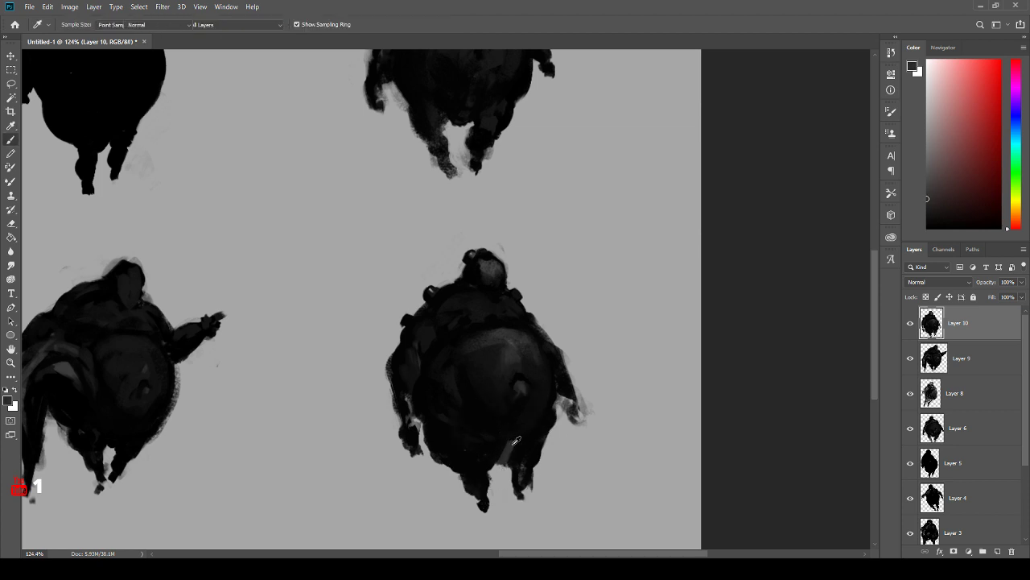
drag(516, 440, 496, 465)
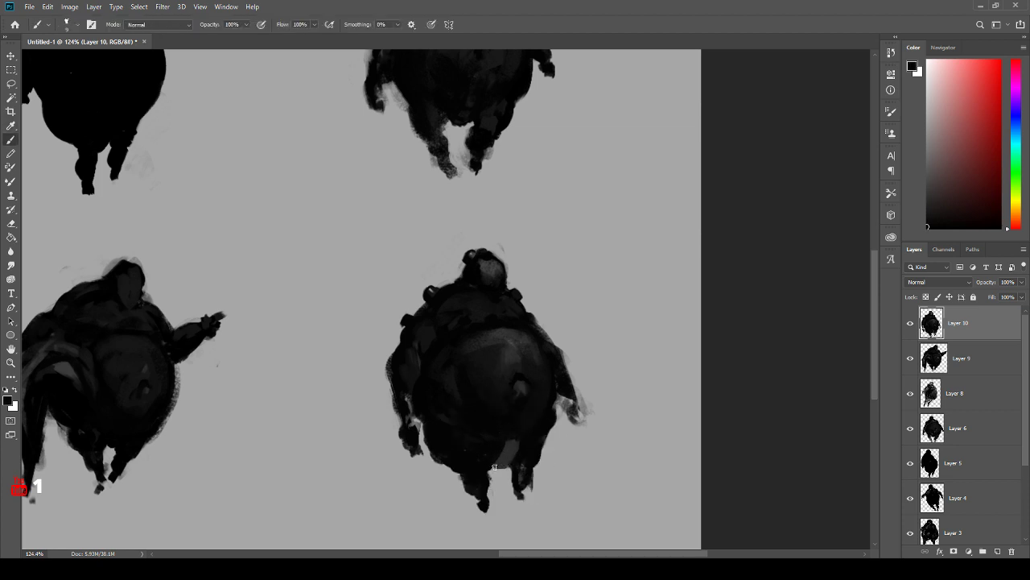
alt+click(522, 442)
- Paint small grey oval studs across the seventh figure's chest and around its belly
alt+click(474, 424)
drag(477, 418, 483, 424)
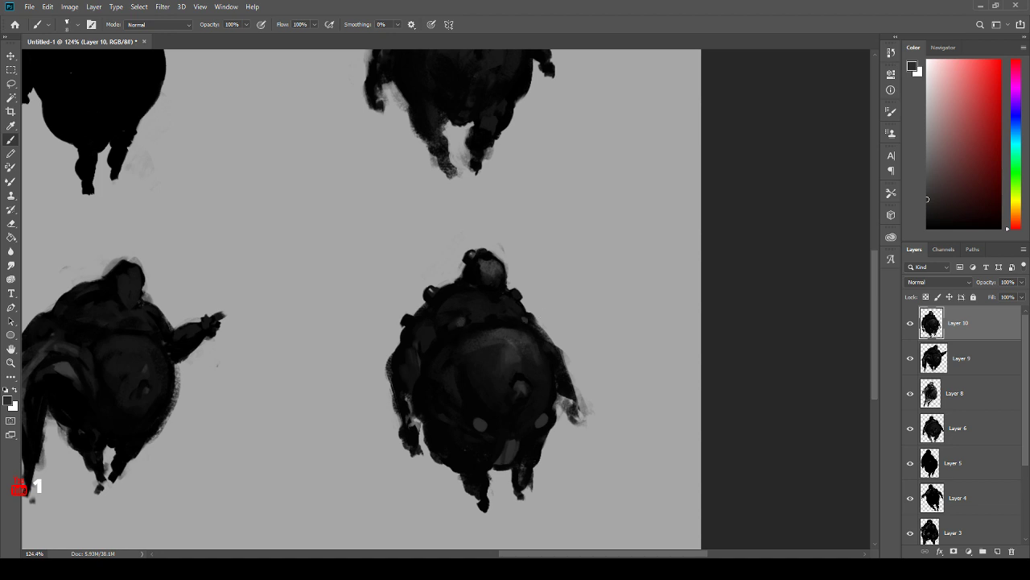
click(430, 405)
key(i)
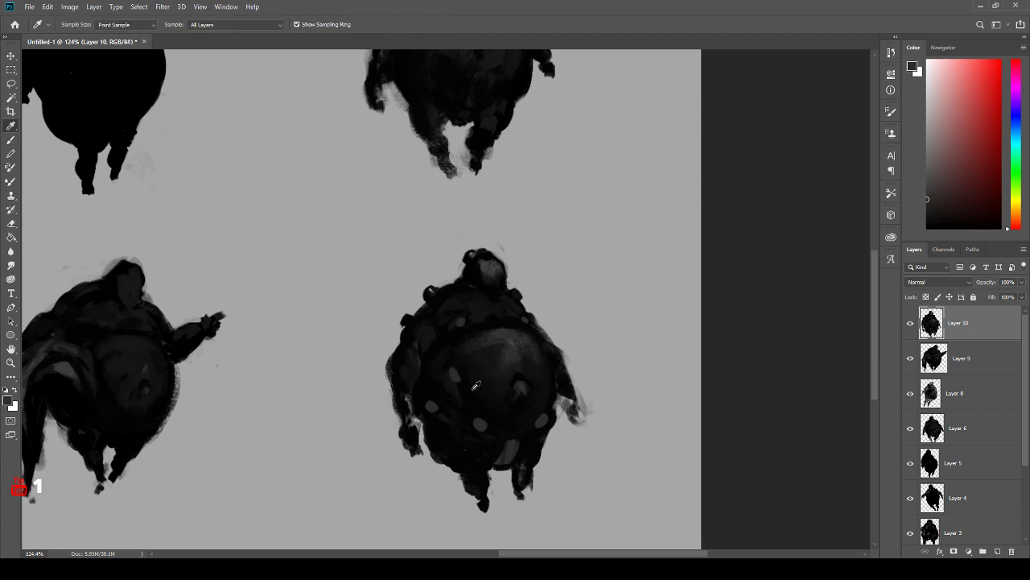
- Add small light grey highlights to the seventh figure's studs and to the flap between its legs
click(482, 359)
click(510, 341)
key(b)
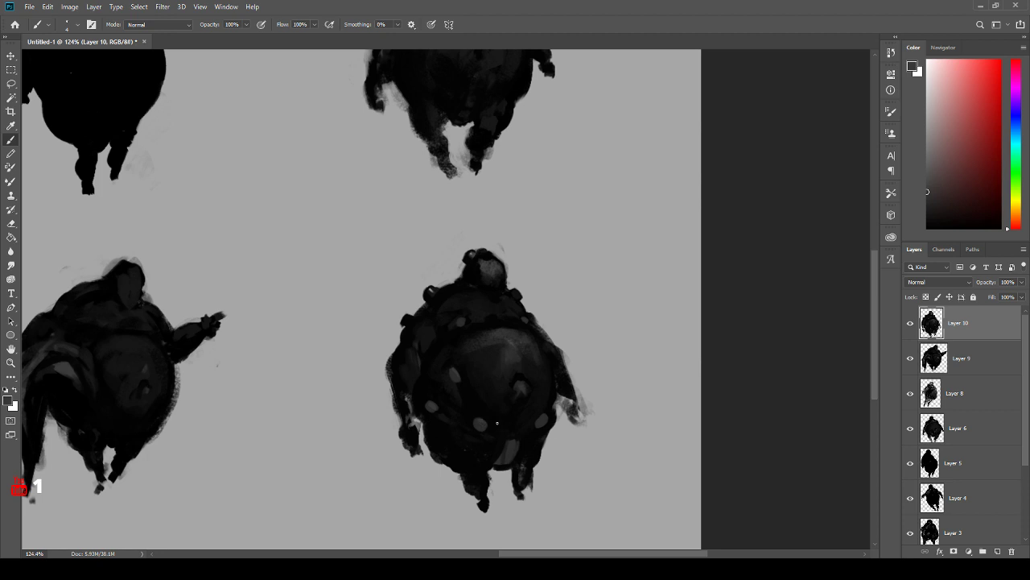
alt+click(553, 282)
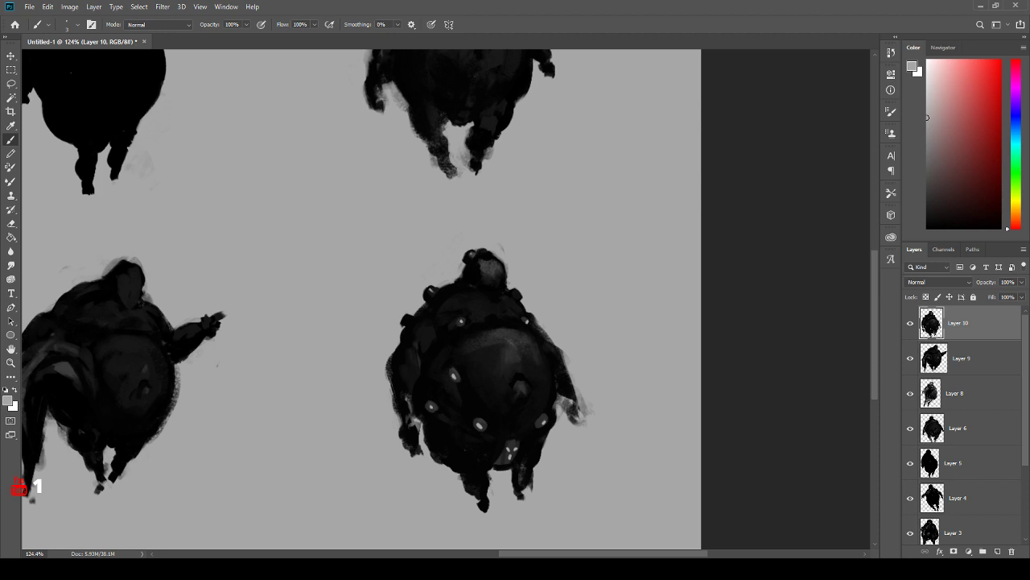
- Turn the seventh figure's navel into a dark-rimmed grey stud with a thin grey line running down to the flap
alt+click(522, 385)
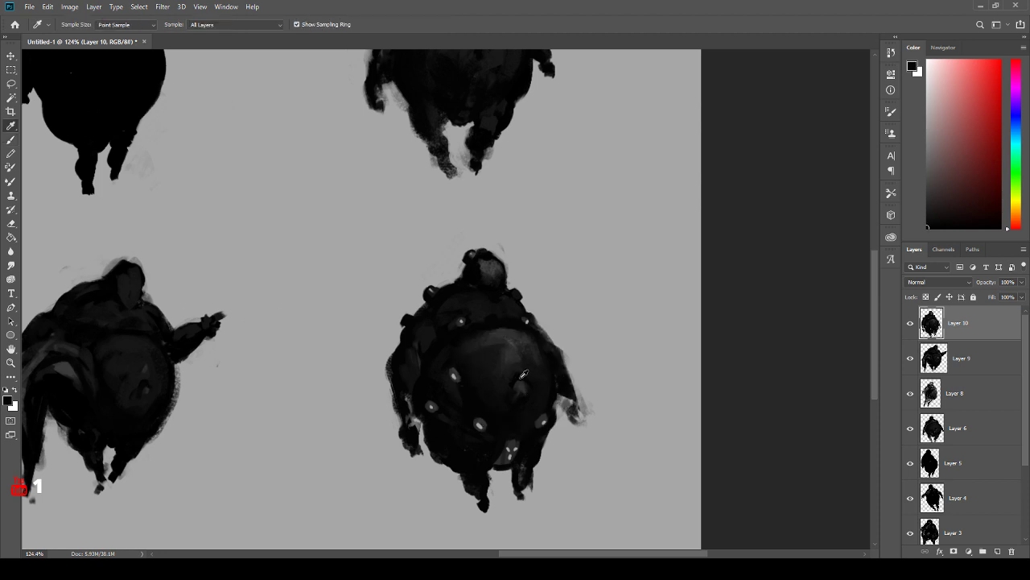
alt+click(522, 392)
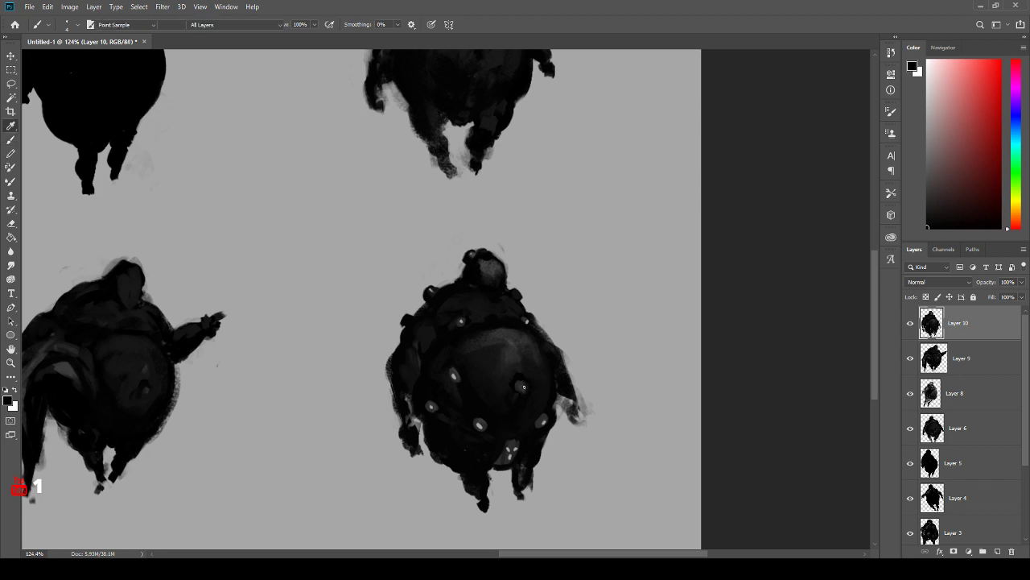
alt+click(517, 377)
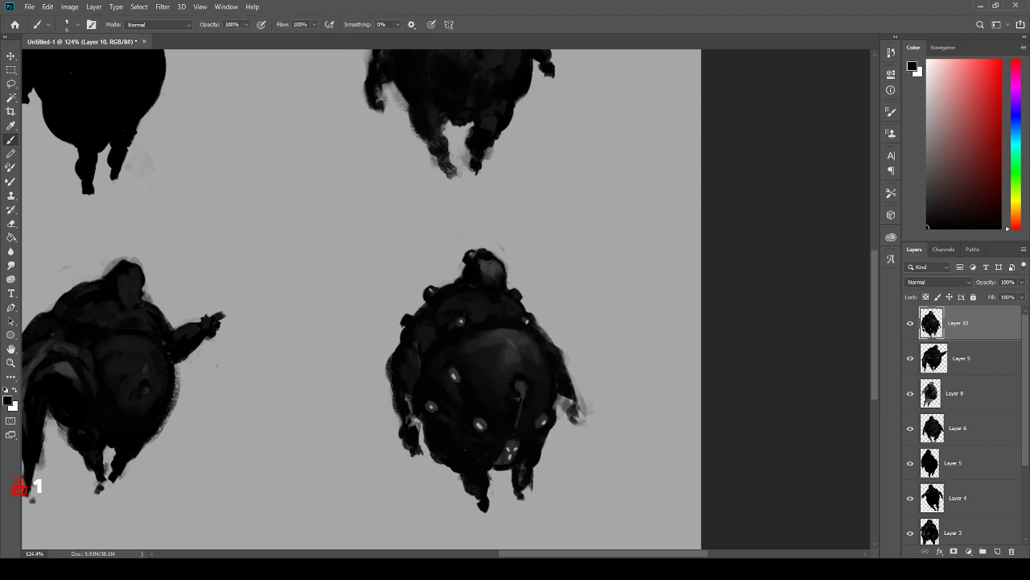
alt+click(516, 385)
alt+click(518, 375)
alt+click(519, 368)
drag(518, 375, 531, 375)
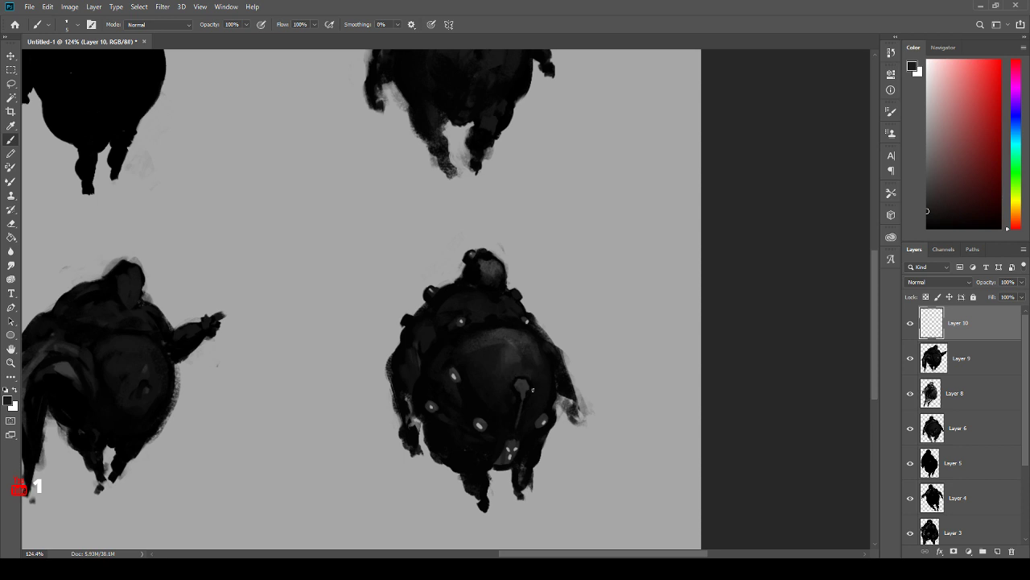
alt+click(524, 389)
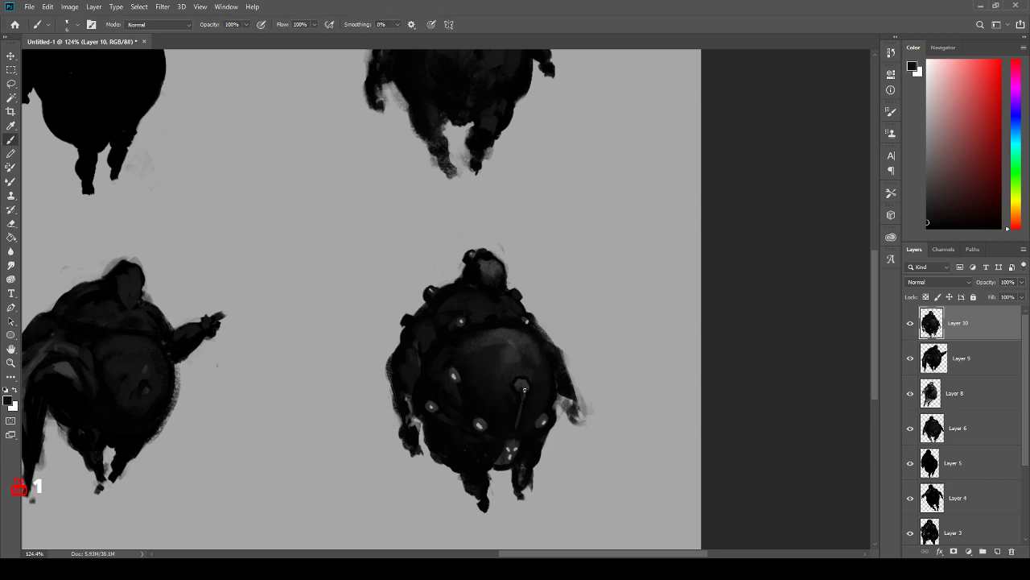
- Paint sampled dark folds across the seventh figure's lower chest and along the top of its belly
key(alt)
alt+click(494, 317)
alt+click(482, 320)
drag(482, 319, 480, 325)
key(bracketright)
alt+click(509, 326)
alt+click(448, 343)
drag(467, 348, 502, 330)
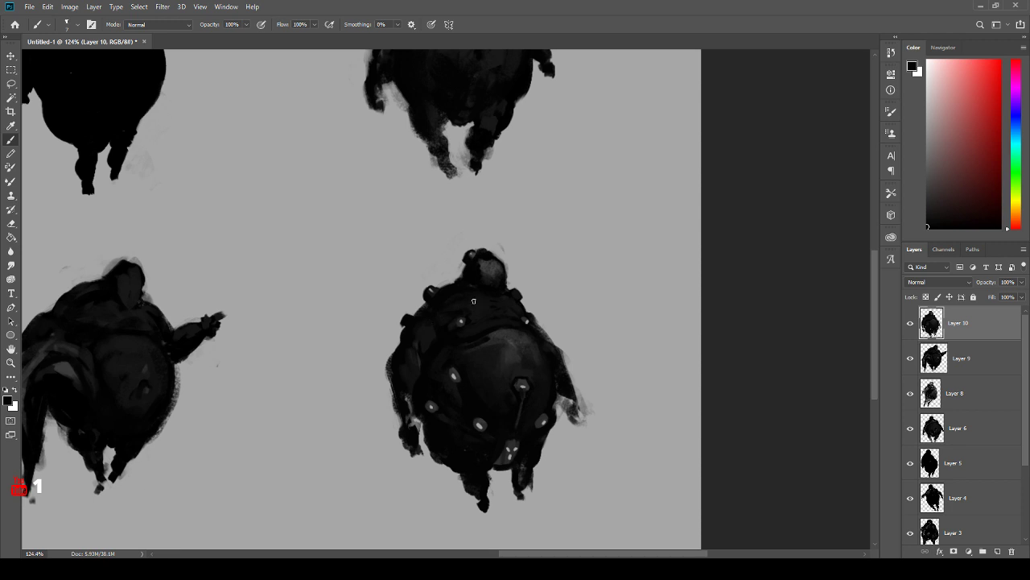
- Rework the upper belly of the seventh figure with sampled grey and cover its upper-left side in black
alt+click(508, 328)
alt+click(503, 345)
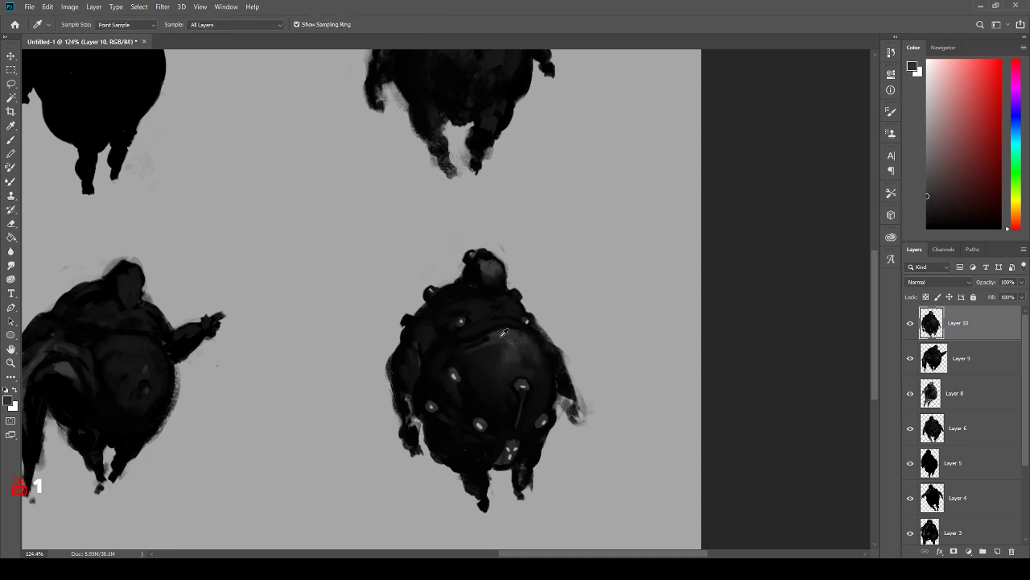
drag(498, 346, 478, 351)
alt+click(482, 338)
key(bracketright)
key(bracketright)
key(bracketright)
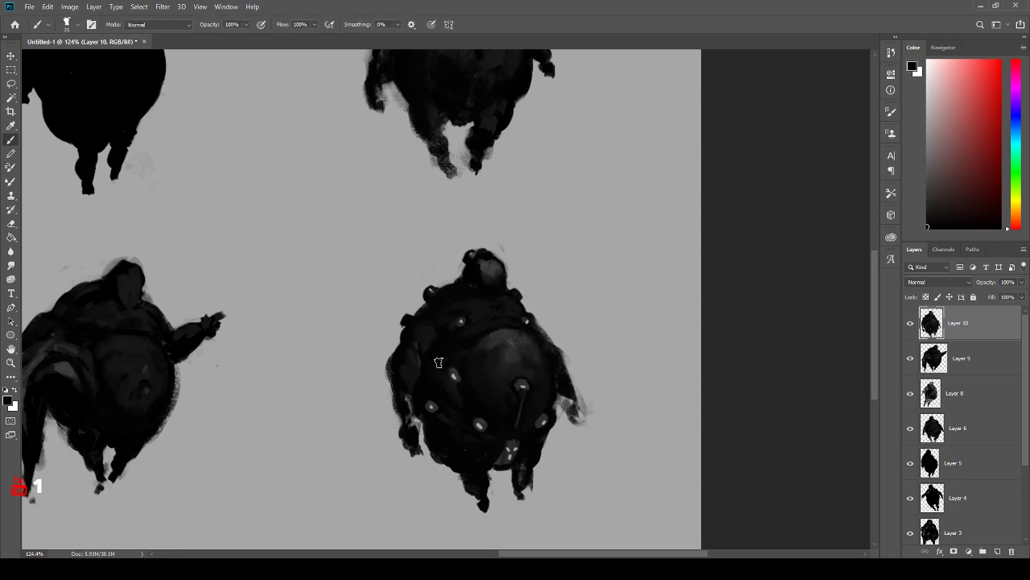
key(bracketright)
key(bracketleft)
- Blend the seventh figure's belly highlight into the dark tones with larger sampled strokes, dulling the bright area above the navel
alt+click(461, 329)
alt+click(458, 332)
key(bracketright)
key(bracketleft)
alt+click(520, 347)
key(bracketright)
key(bracketright)
drag(515, 358, 511, 381)
alt+click(507, 348)
drag(507, 344, 497, 389)
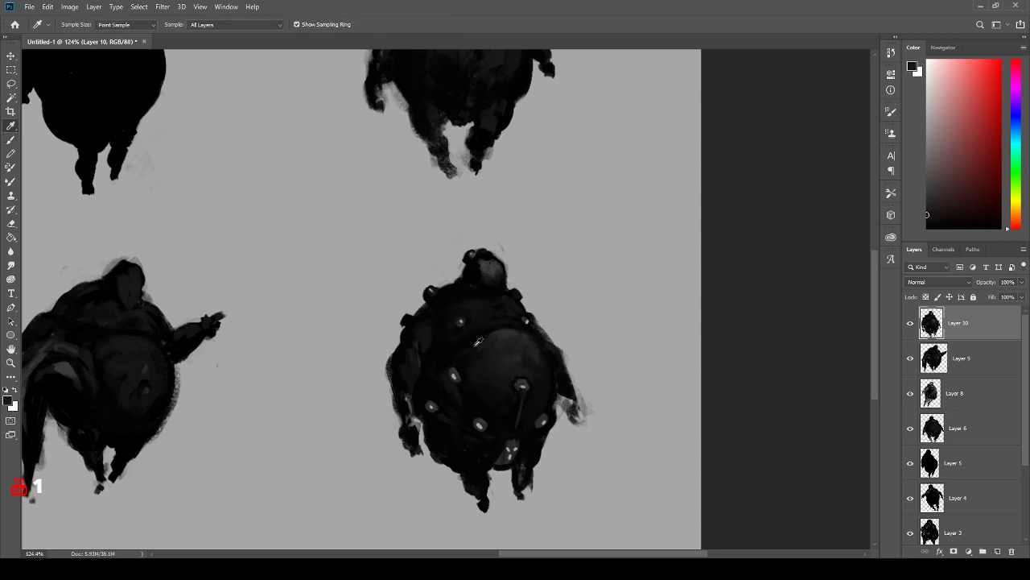
alt+click(499, 357)
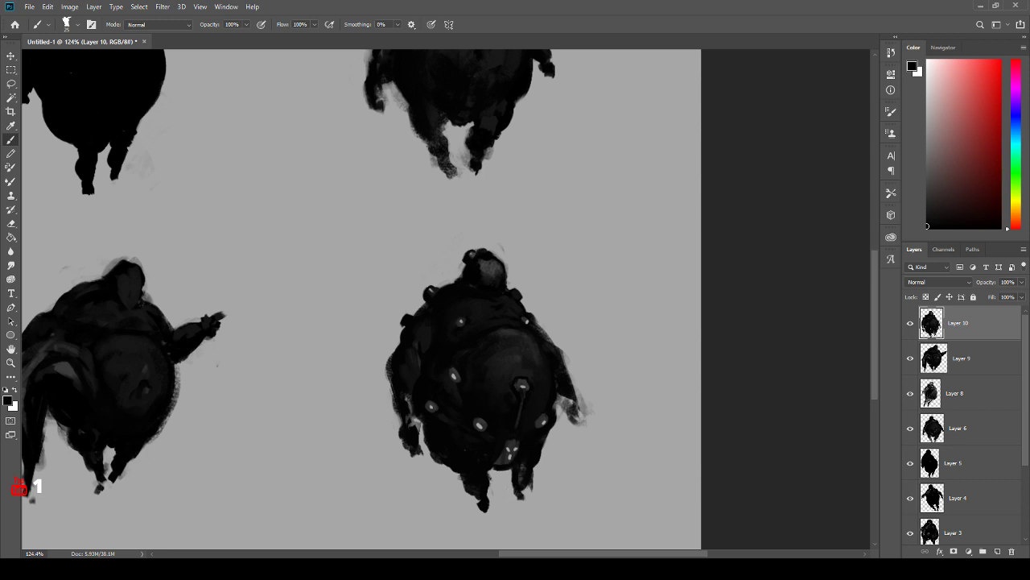
- Reshape the seventh figure's right forearm with sampled dark tones and erase the outer edge of its left arm to slim it
alt+click(567, 385)
alt+click(549, 378)
mouse_move(573, 414)
mouse_down()
mouse_move(569, 398)
mouse_move(579, 436)
mouse_move(581, 407)
mouse_up()
key(e)
drag(401, 430, 416, 452)
mouse_move(394, 403)
mouse_down()
mouse_move(404, 434)
mouse_move(387, 363)
mouse_move(398, 345)
mouse_move(391, 377)
mouse_move(403, 431)
mouse_up()
drag(393, 369, 403, 424)
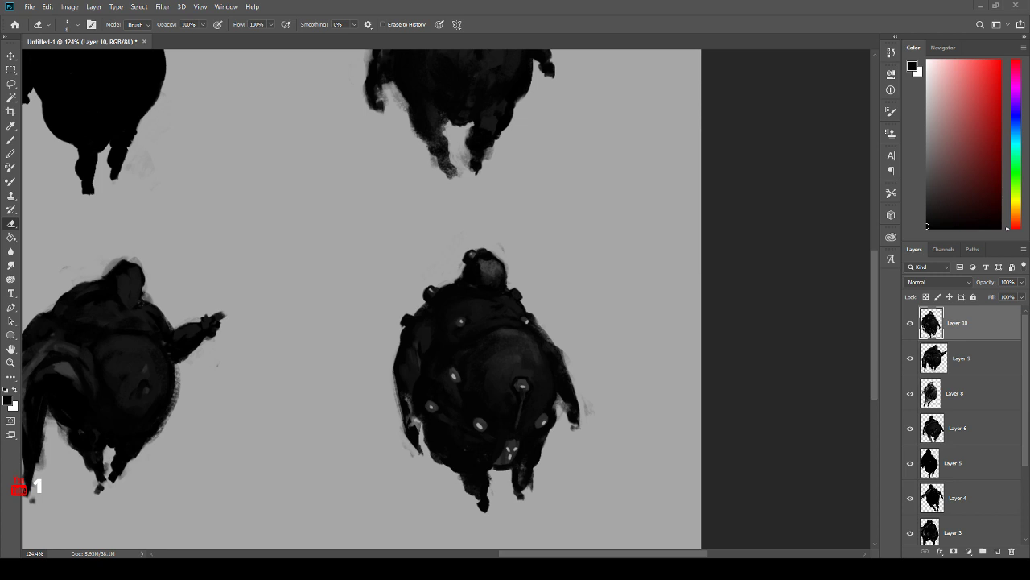
key(i)
click(510, 330)
key(e)
key(bracketright)
key(bracketright)
key(bracketright)
drag(501, 341, 489, 347)
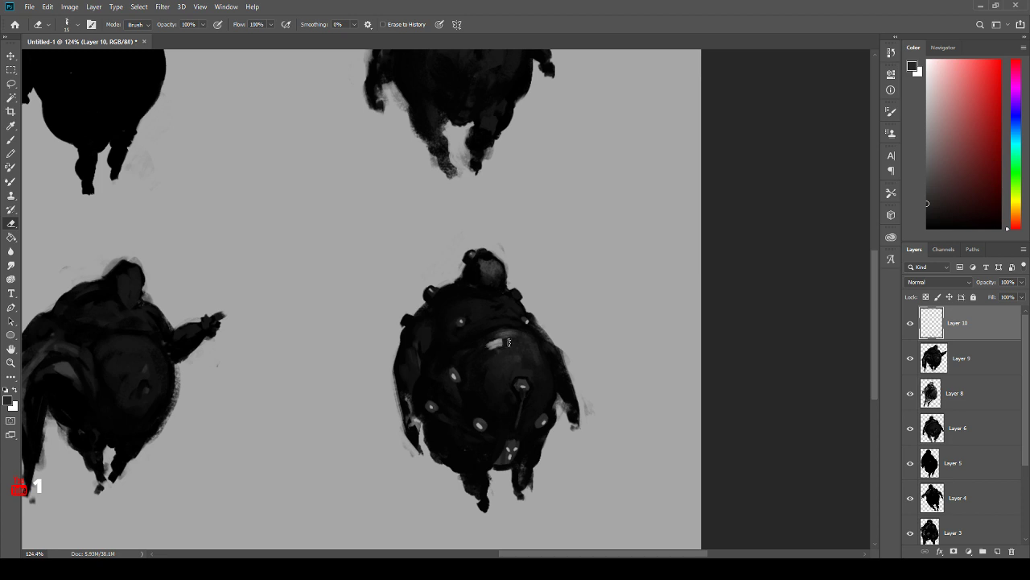
- Brush sampled lighter grey highlights onto the seventh figure's upper belly, upper chest and head
key(b)
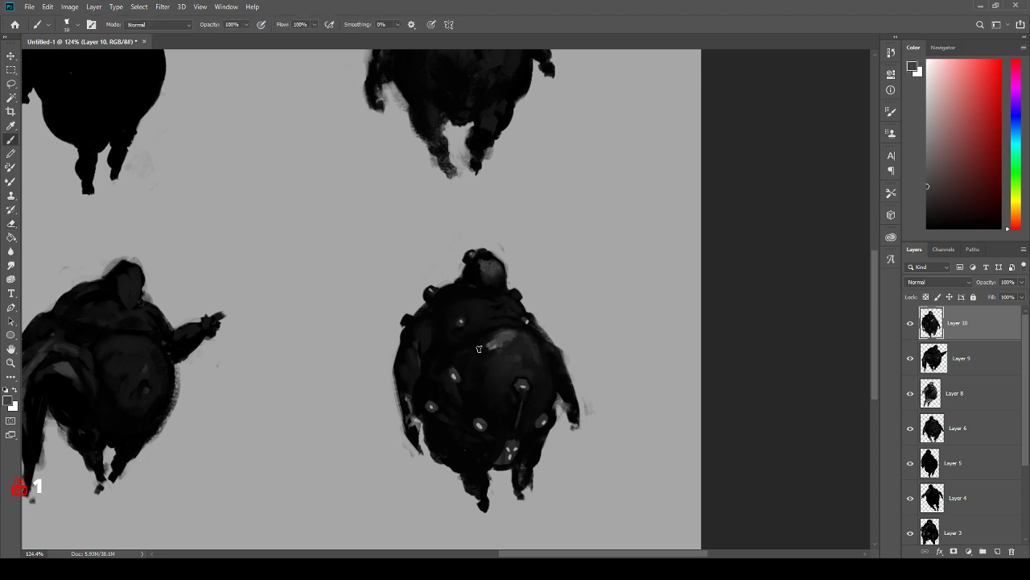
alt+click(512, 336)
mouse_move(533, 354)
mouse_down()
mouse_move(502, 343)
mouse_move(484, 357)
mouse_move(510, 362)
mouse_up()
drag(489, 307, 504, 307)
mouse_move(486, 265)
mouse_down()
mouse_move(532, 376)
mouse_move(483, 303)
mouse_move(453, 303)
mouse_move(486, 301)
mouse_move(499, 322)
mouse_up()
key(bracketleft)
key(bracketleft)
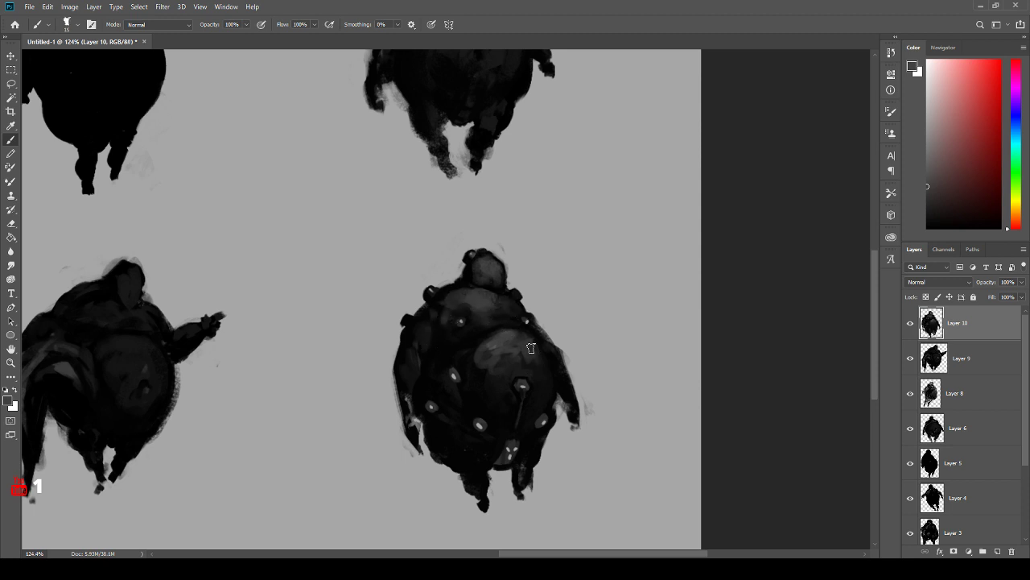
- Soften the seventh figure's belly highlight with larger strokes of a dark tone sampled beside it
alt+click(480, 369)
key(bracketright)
key(bracketright)
key(bracketright)
drag(488, 348, 514, 346)
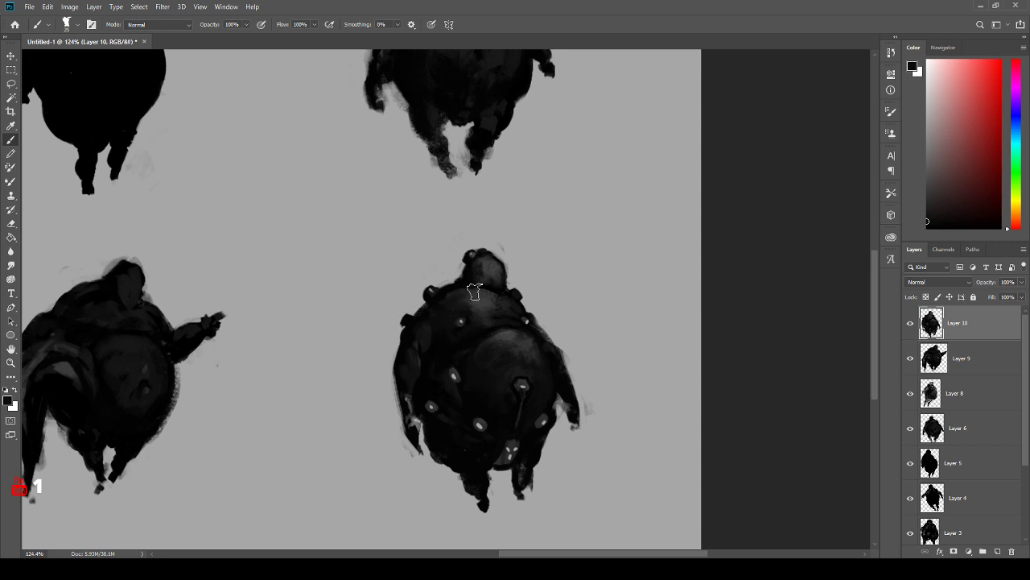
- Paint dark folds across the seventh figure's upper chest and rough facial features onto its head
mouse_move(493, 319)
mouse_down()
mouse_move(500, 285)
mouse_move(446, 287)
mouse_move(482, 297)
mouse_move(455, 300)
mouse_move(471, 291)
mouse_move(457, 285)
mouse_move(483, 306)
mouse_up()
mouse_move(483, 281)
mouse_down()
mouse_move(503, 278)
mouse_move(483, 265)
mouse_move(498, 271)
mouse_up()
alt+click(500, 267)
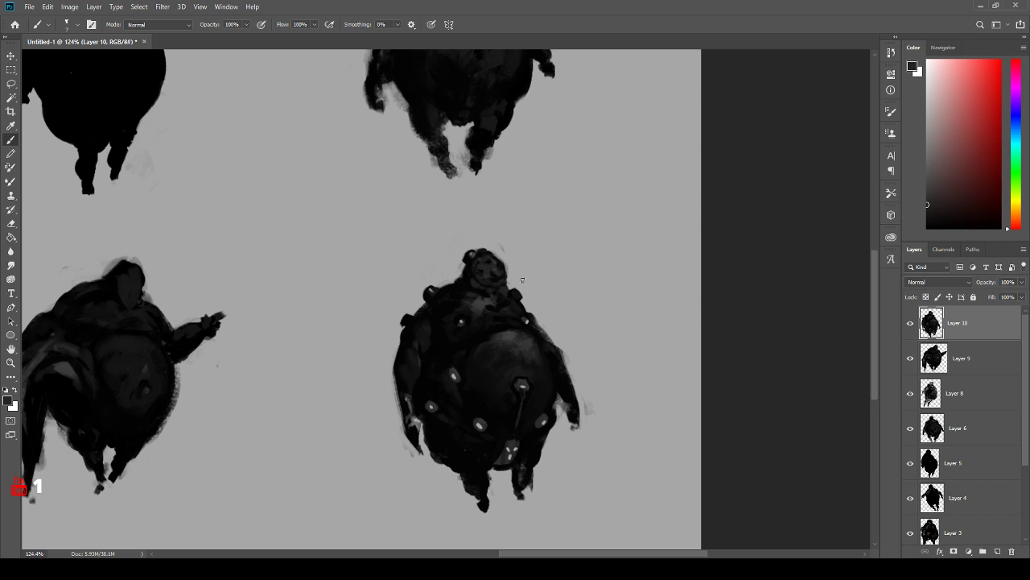
- Erase the bump on the left side of the seventh figure's head and paint a small black ear there
key(e)
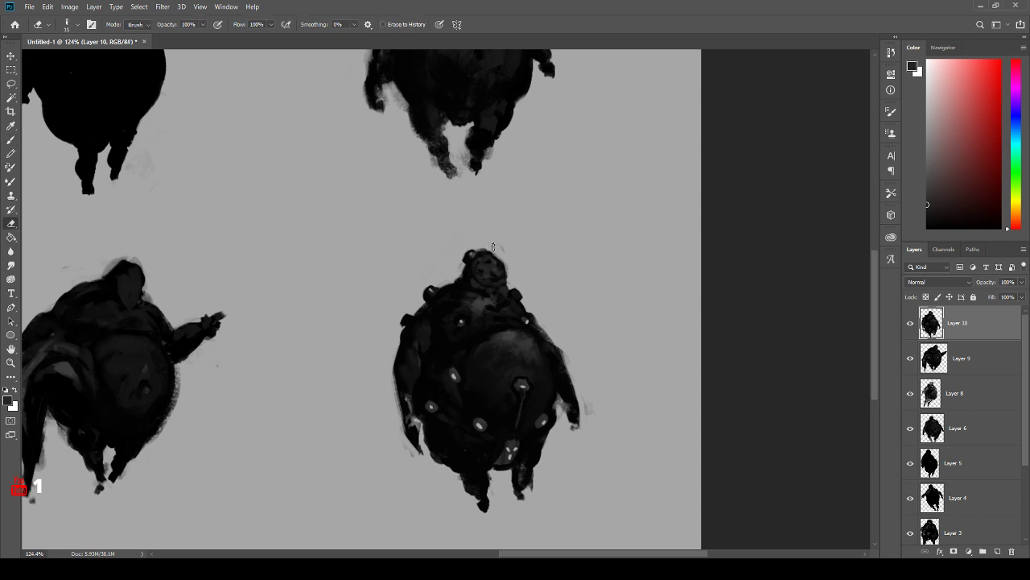
drag(474, 250, 470, 268)
key(b)
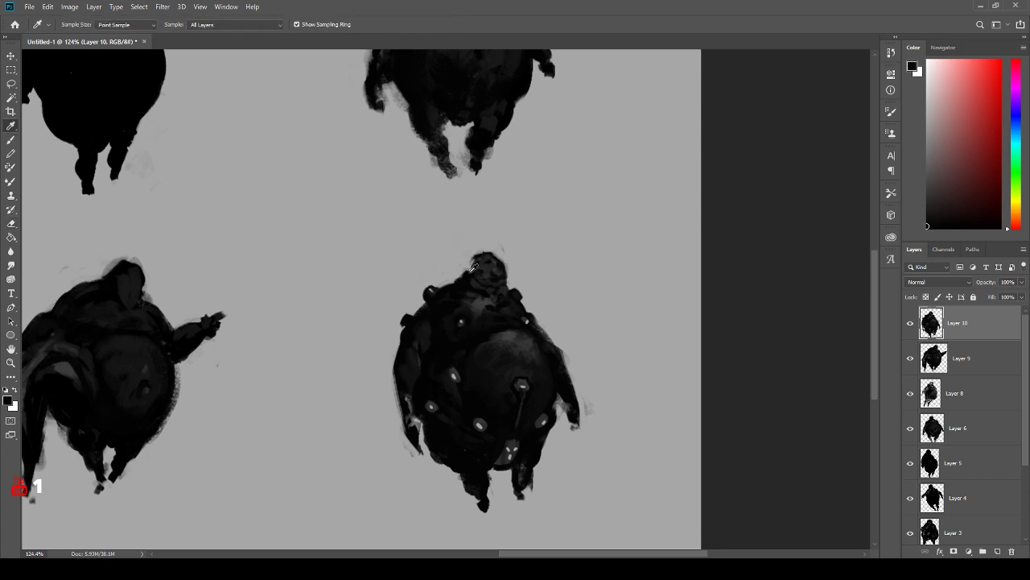
drag(468, 267, 467, 270)
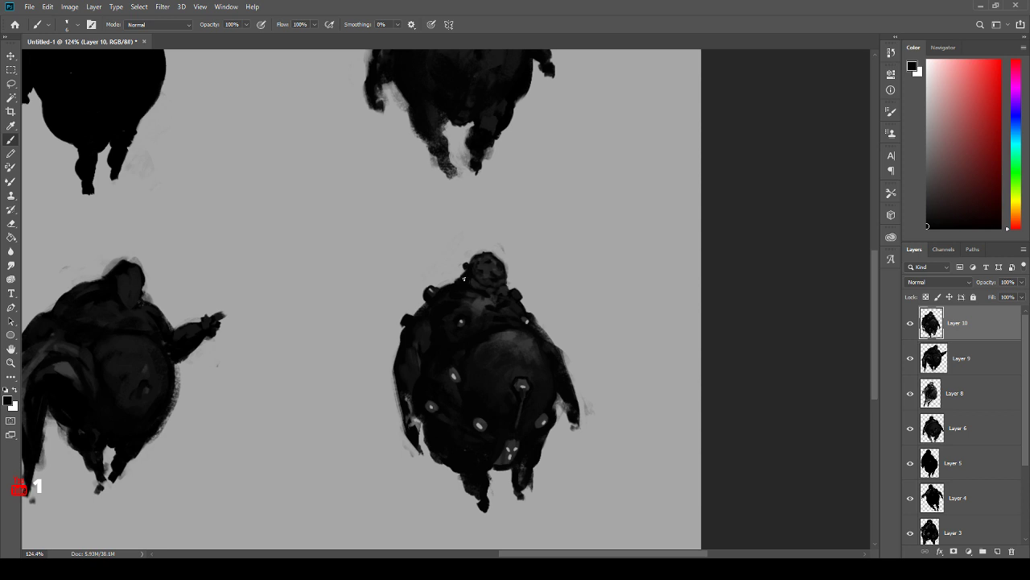
alt+click(466, 265)
- Refine the seventh figure's face with fine strokes in sampled dark and lighter greys
alt+click(496, 266)
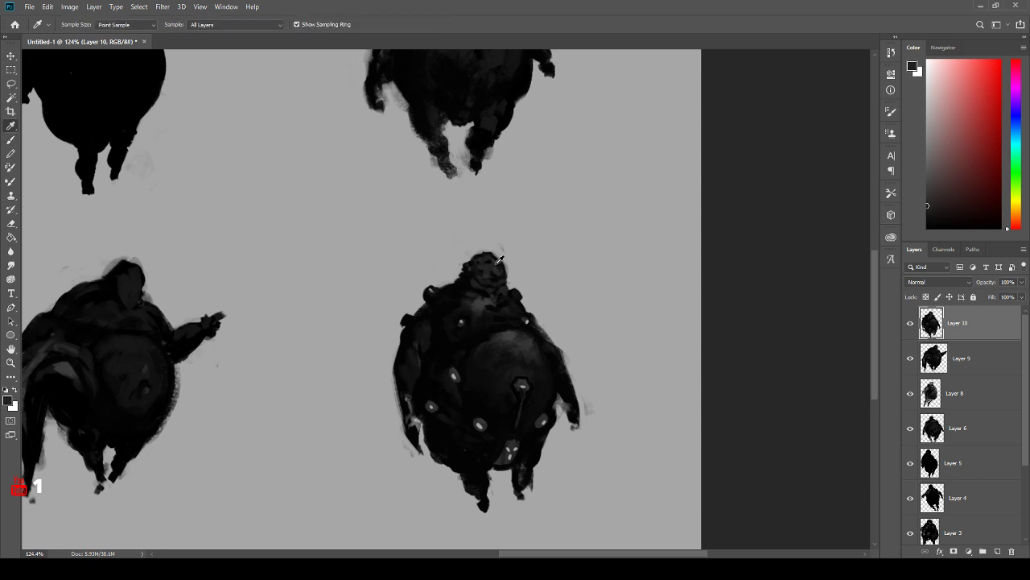
alt+click(500, 265)
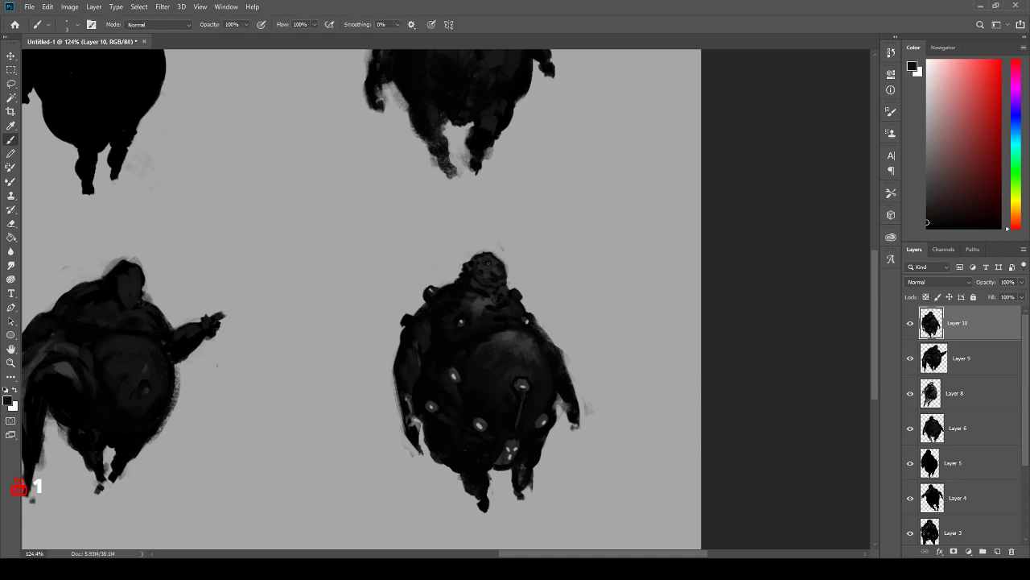
alt+click(483, 258)
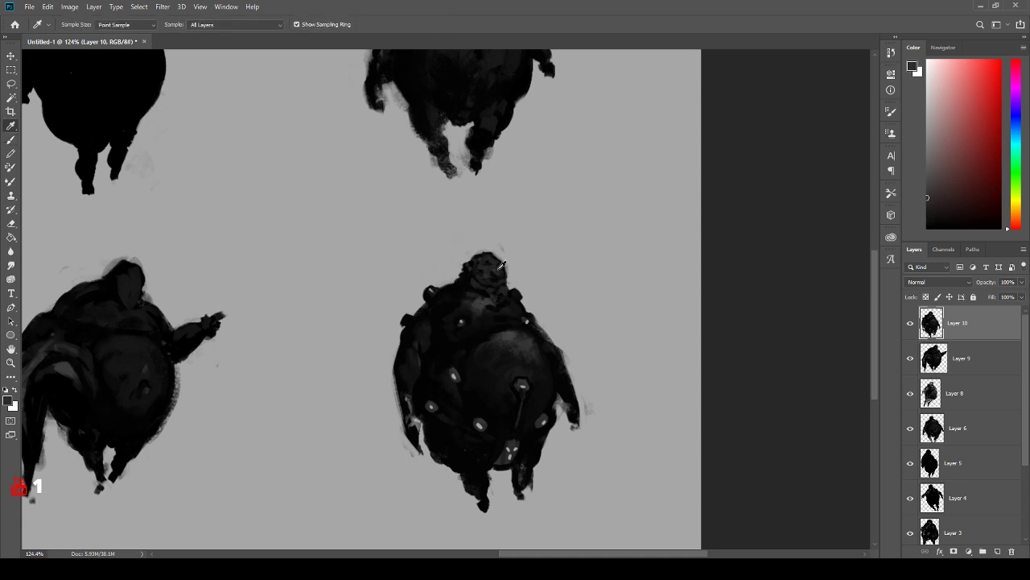
alt+click(496, 276)
alt+click(505, 279)
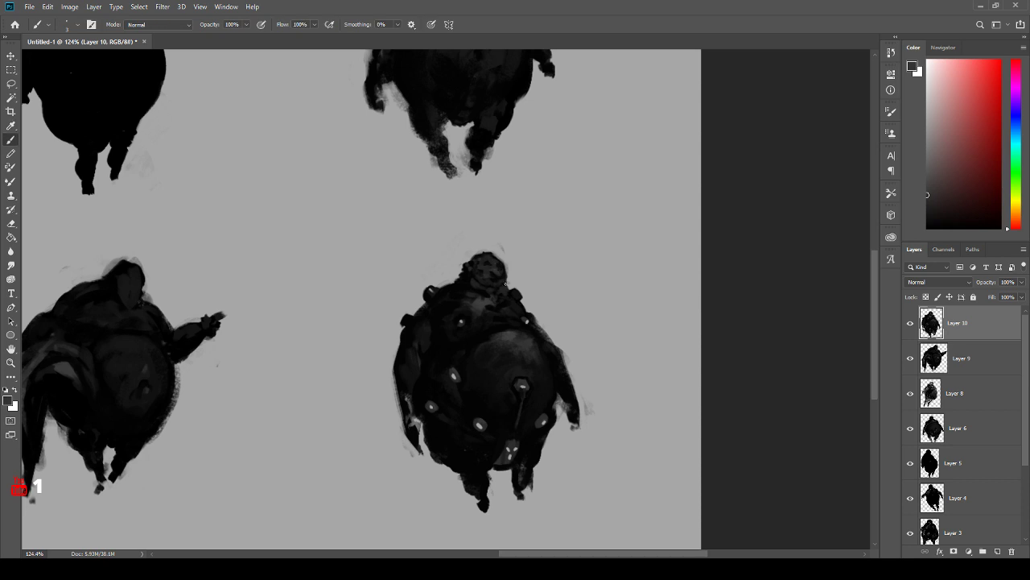
drag(498, 284, 489, 272)
- Paint alternating dark and light fold lines on the seventh figure's lower face, chin and neck with sampled greys
alt+click(500, 259)
alt+click(499, 262)
alt+click(491, 286)
alt+click(498, 287)
alt+click(494, 285)
alt+click(505, 285)
alt+click(480, 293)
alt+click(493, 295)
alt+click(491, 291)
alt+click(501, 303)
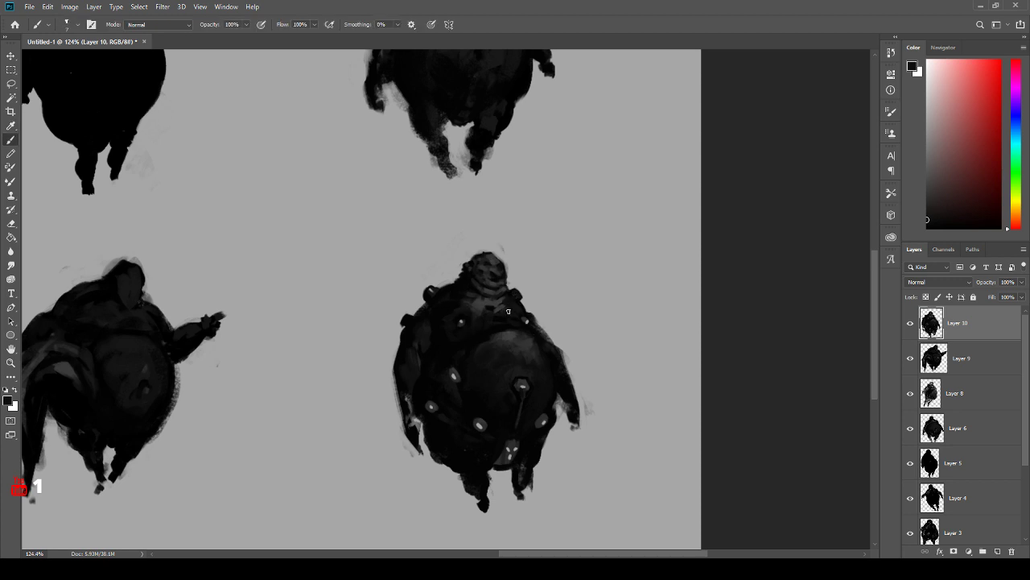
- Blend the seventh figure's upper chest and the top of its belly with sampled grey strokes
alt+click(501, 303)
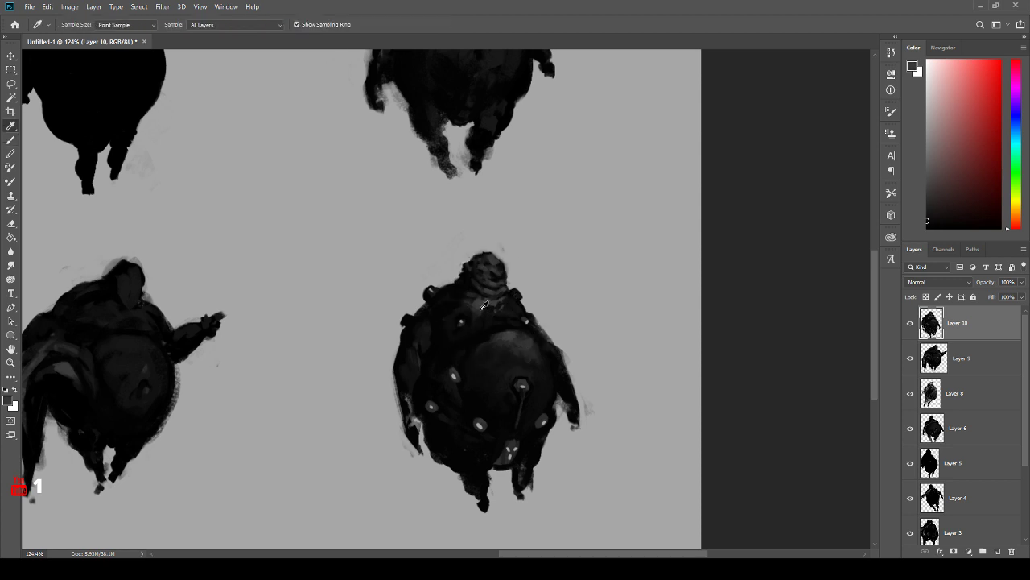
alt+click(486, 304)
mouse_move(499, 312)
mouse_down()
mouse_move(511, 302)
mouse_move(448, 305)
mouse_up()
drag(518, 340, 509, 338)
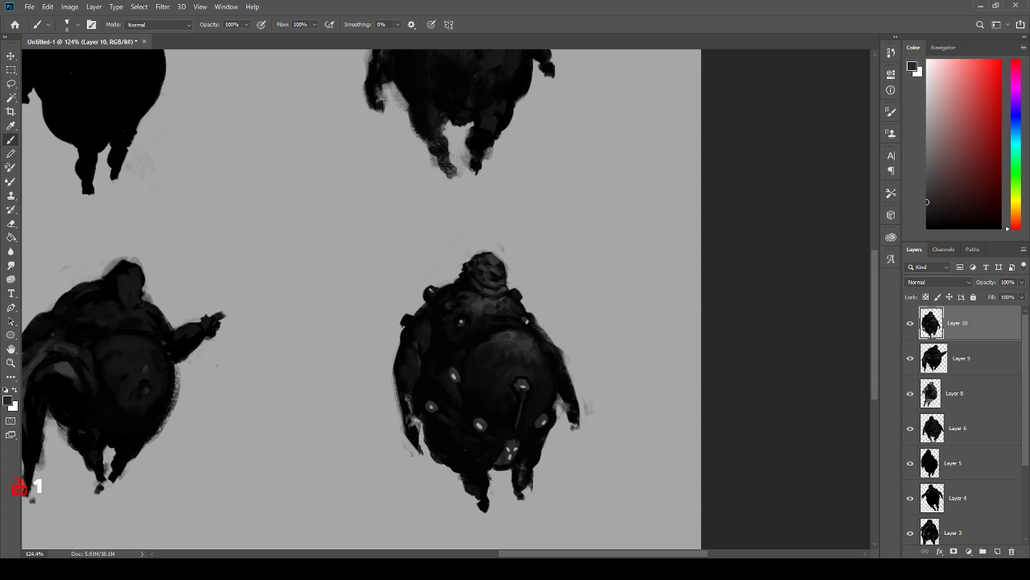
alt+click(435, 435)
- Circle the seventh figure in bright green and draw a check mark beside it
key(z)
mouse_move(644, 449)
mouse_down()
mouse_move(568, 463)
mouse_move(593, 467)
mouse_up()
key(b)
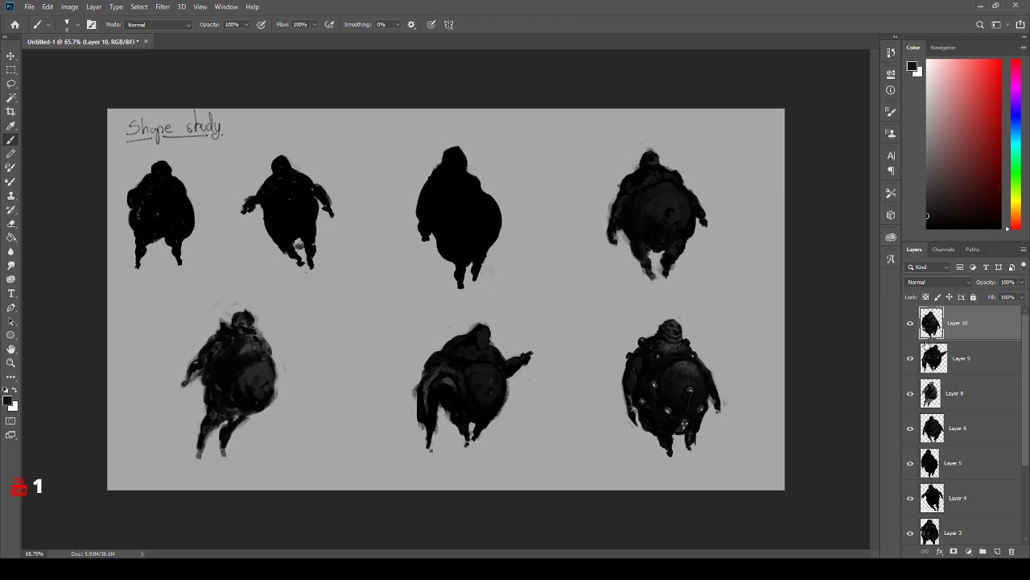
click(1016, 165)
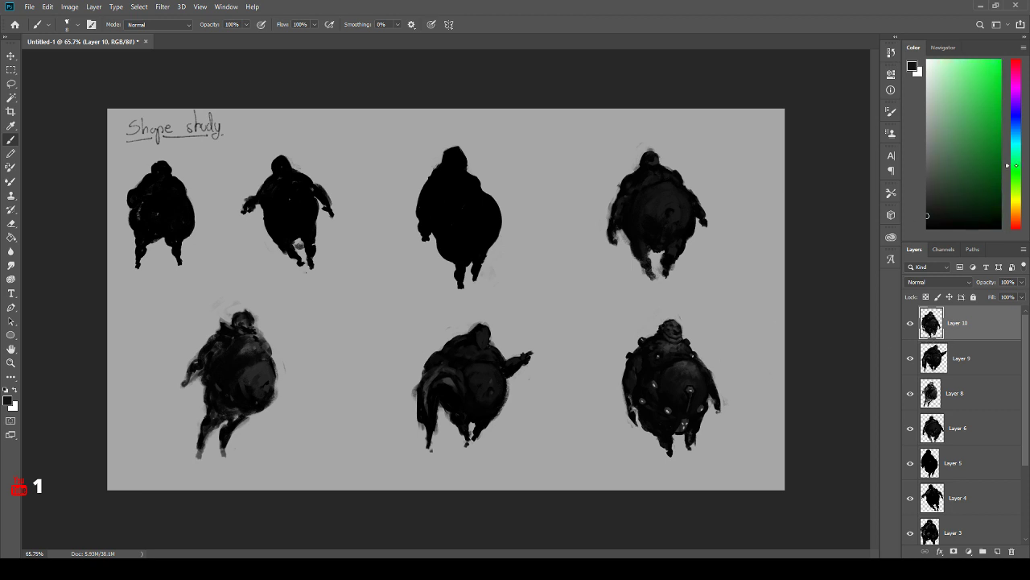
click(1000, 64)
mouse_move(624, 321)
mouse_down()
mouse_move(713, 309)
mouse_move(761, 249)
mouse_up()
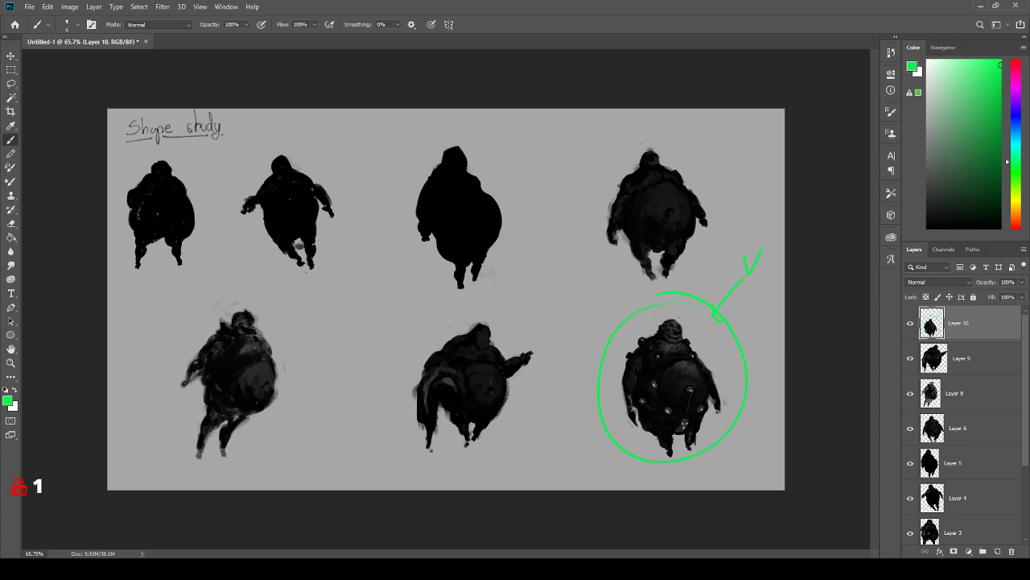
- Undo the green check mark and circle around the seventh figure
key(ctrl+z)
key(ctrl+shift+z)
key(ctrl+z)
key(ctrl+z)
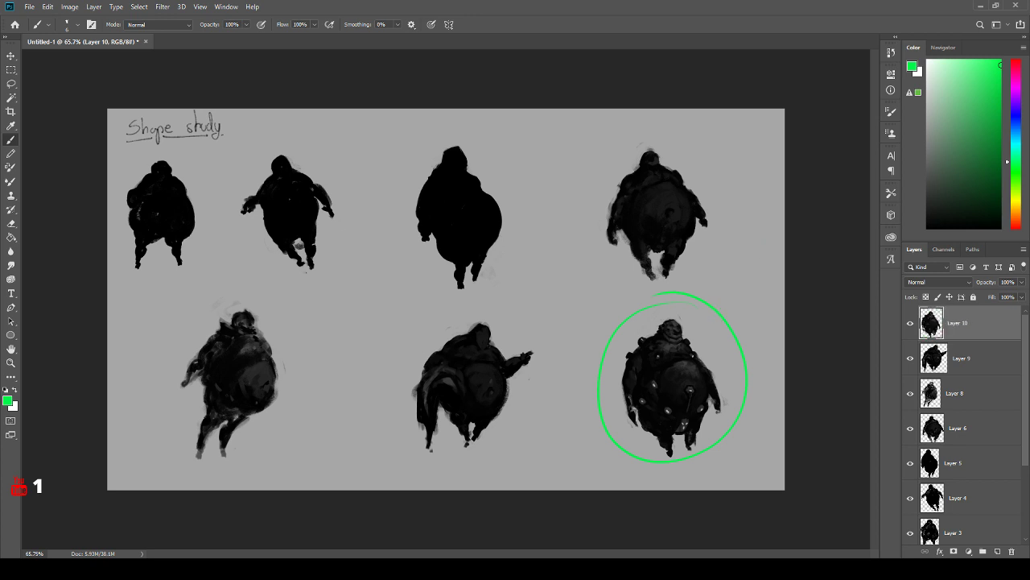
key(ctrl+z)
key(ctrl+z)
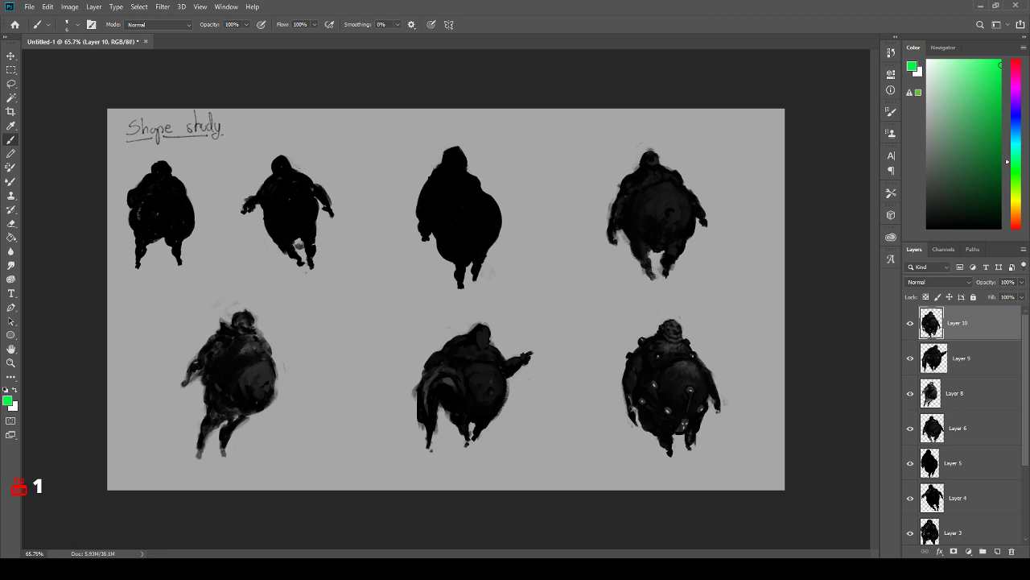